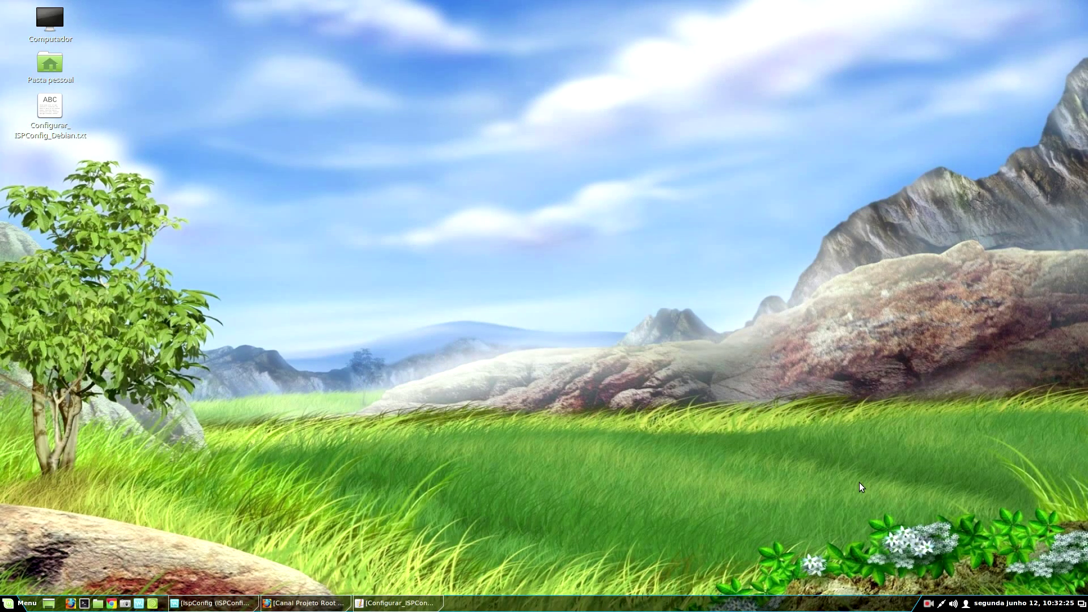
# - Bring the Configurar_ISPConfig_Debian.txt setup notes to the front in the text editor
pyautogui.hotkey('alt', 'Tab')
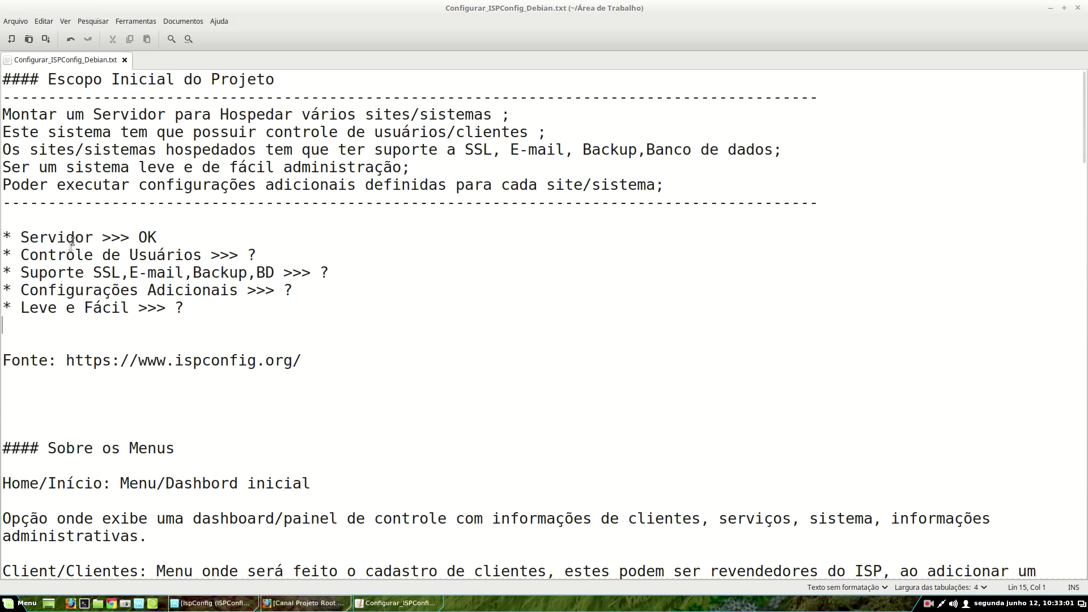
pyautogui.click(140, 236)
pyautogui.moveTo(140, 237); pyautogui.dragTo(157, 237)
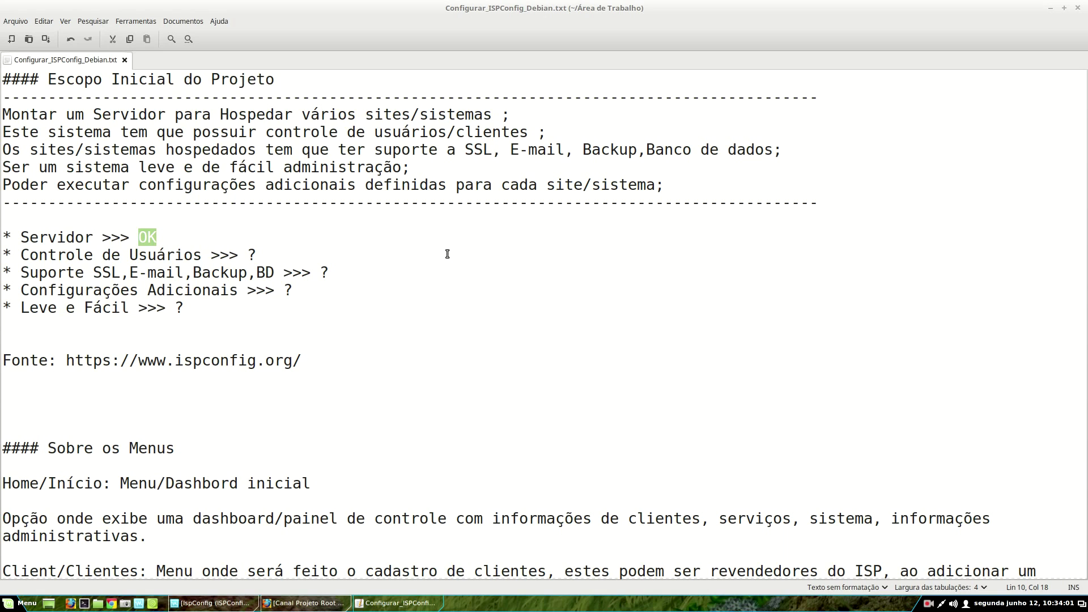
pyautogui.moveTo(245, 253); pyautogui.dragTo(257, 253)
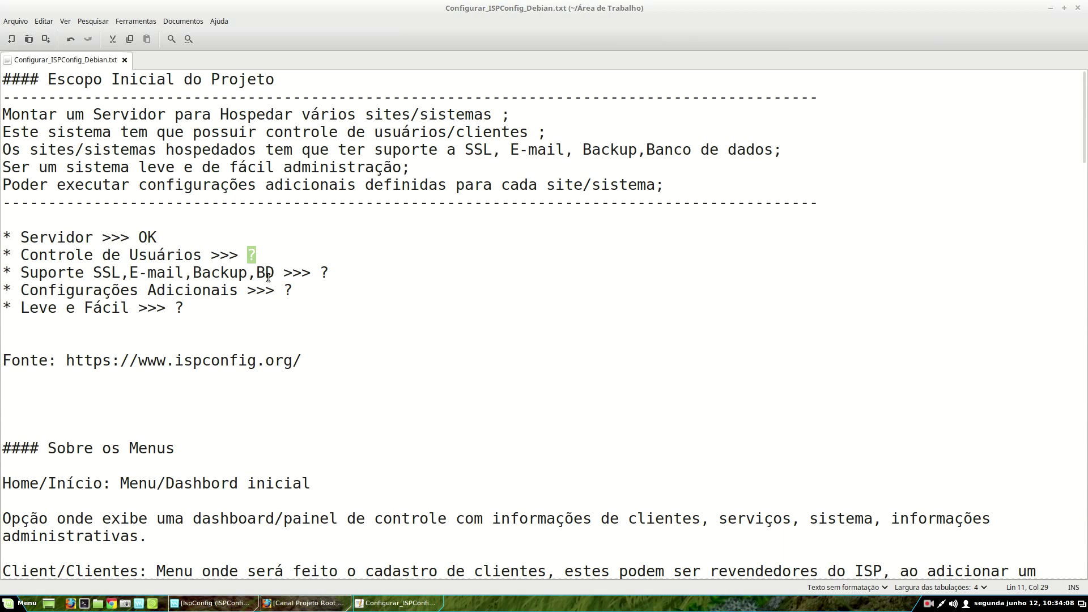
pyautogui.moveTo(319, 274); pyautogui.dragTo(329, 273)
pyautogui.moveTo(283, 291); pyautogui.dragTo(292, 290)
pyautogui.moveTo(20, 308); pyautogui.dragTo(150, 311)
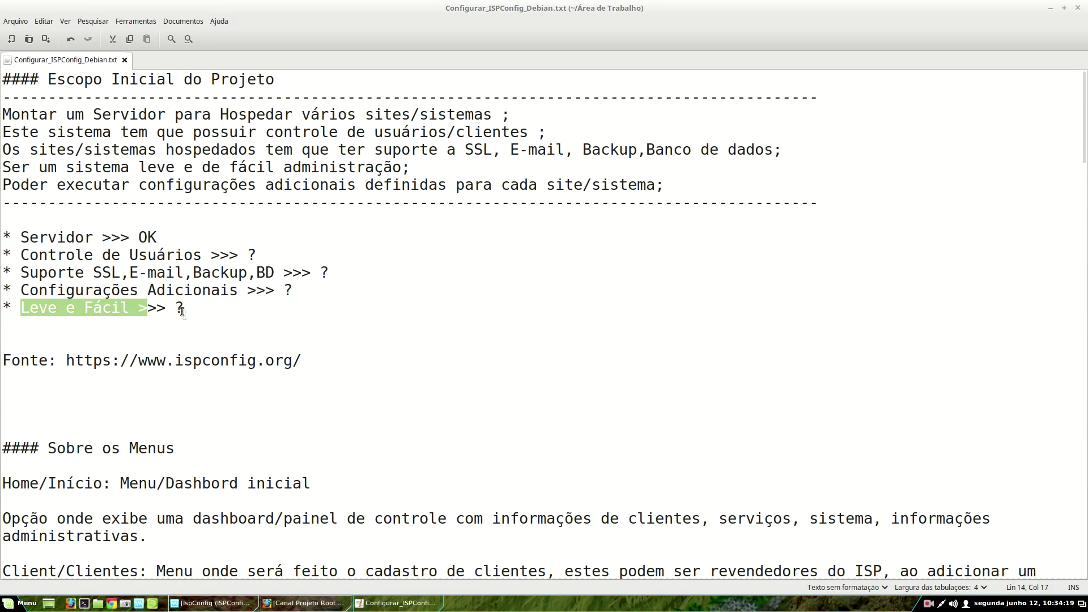
pyautogui.click(175, 308)
pyautogui.moveTo(176, 308); pyautogui.dragTo(184, 308)
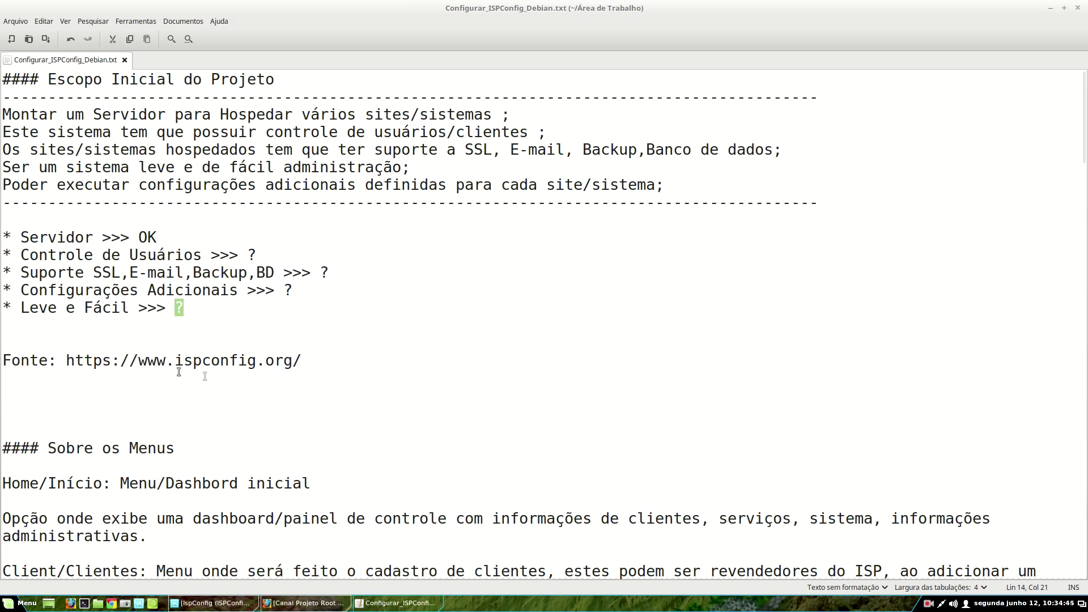
pyautogui.moveTo(65, 362); pyautogui.dragTo(301, 361)
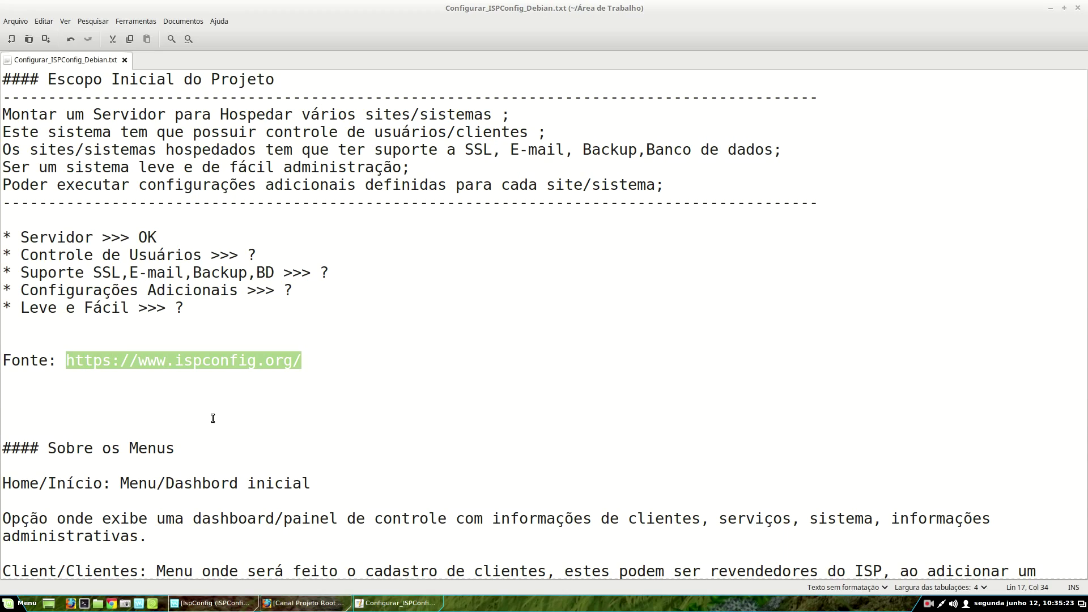
pyautogui.scroll(-5, 213, 418)
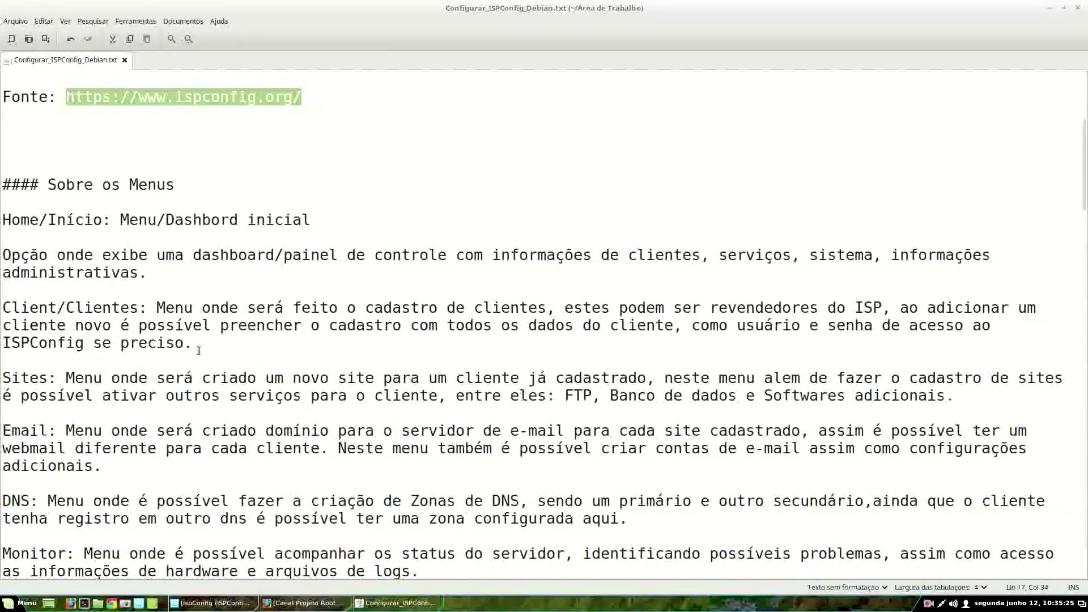
pyautogui.scroll(-2, 199, 350)
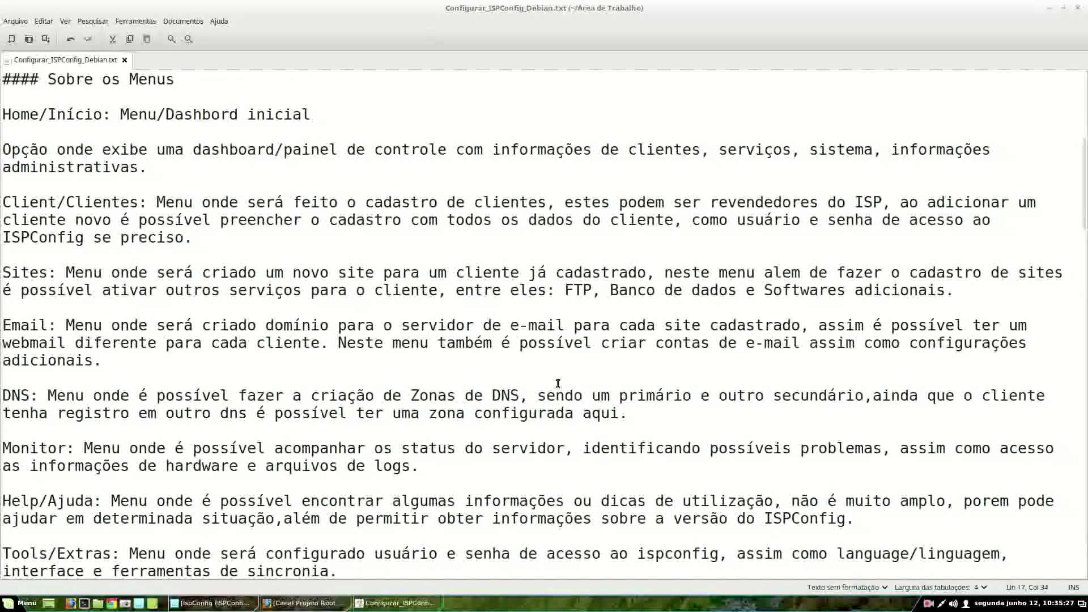
pyautogui.scroll(-3, 175, 342)
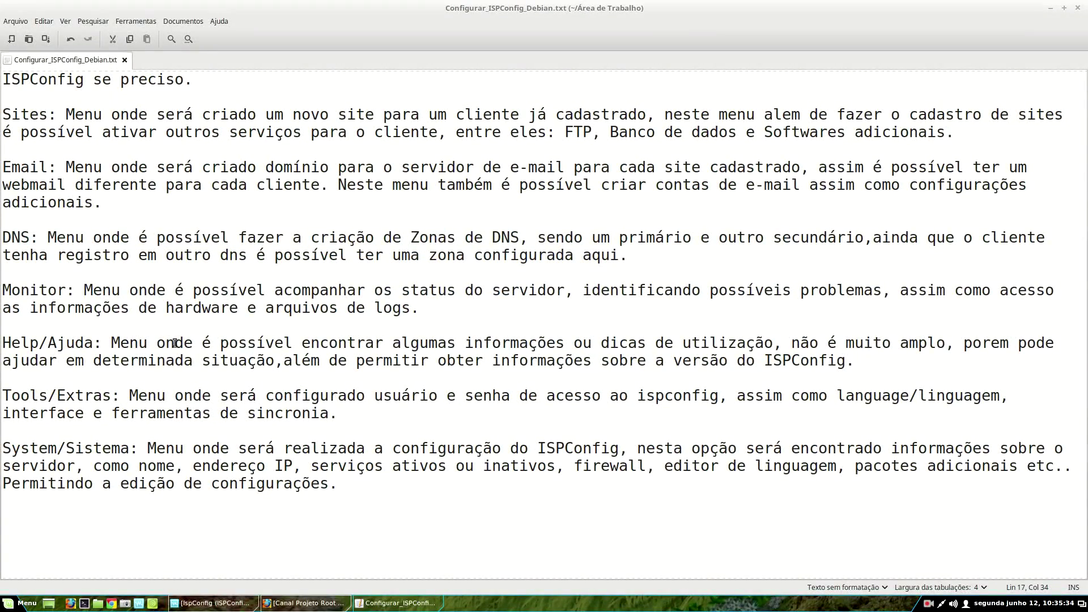
pyautogui.scroll(1, 175, 342)
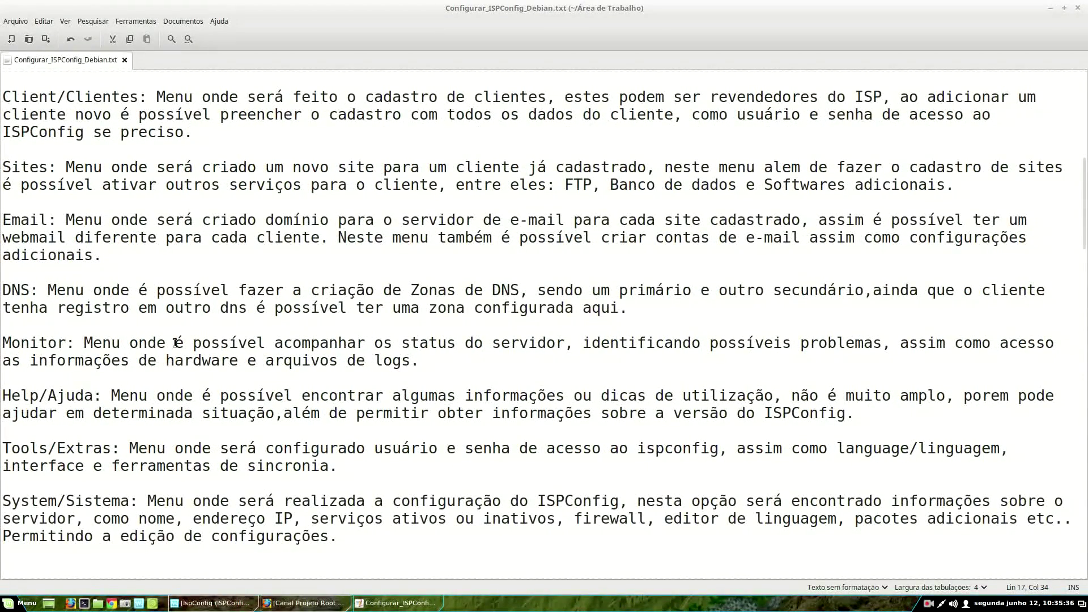
pyautogui.scroll(4, 175, 343)
pyautogui.scroll(-1, 408, 351)
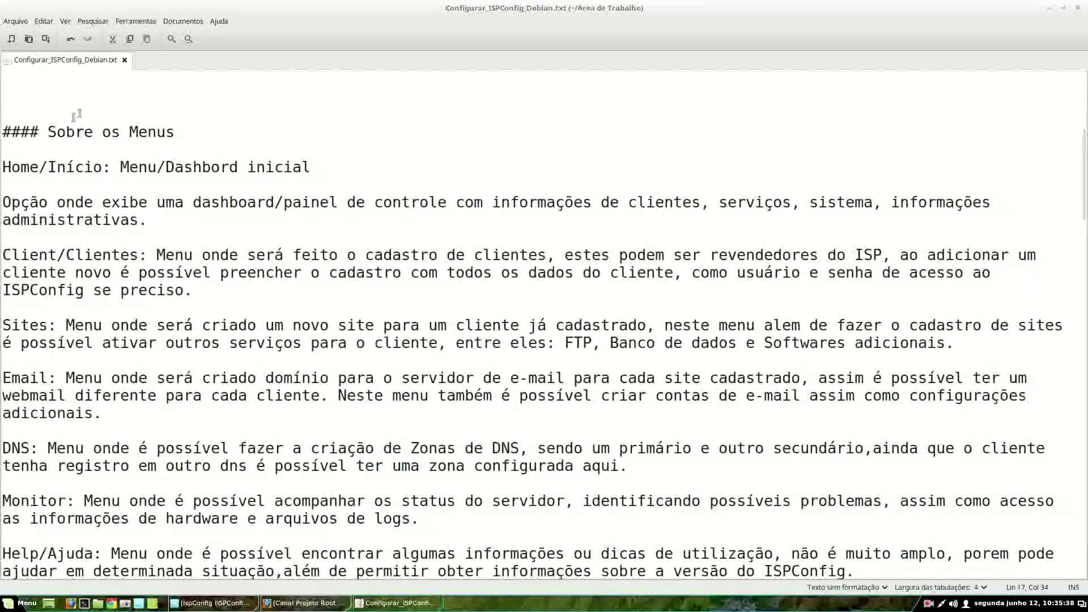
pyautogui.scroll(-1, 409, 351)
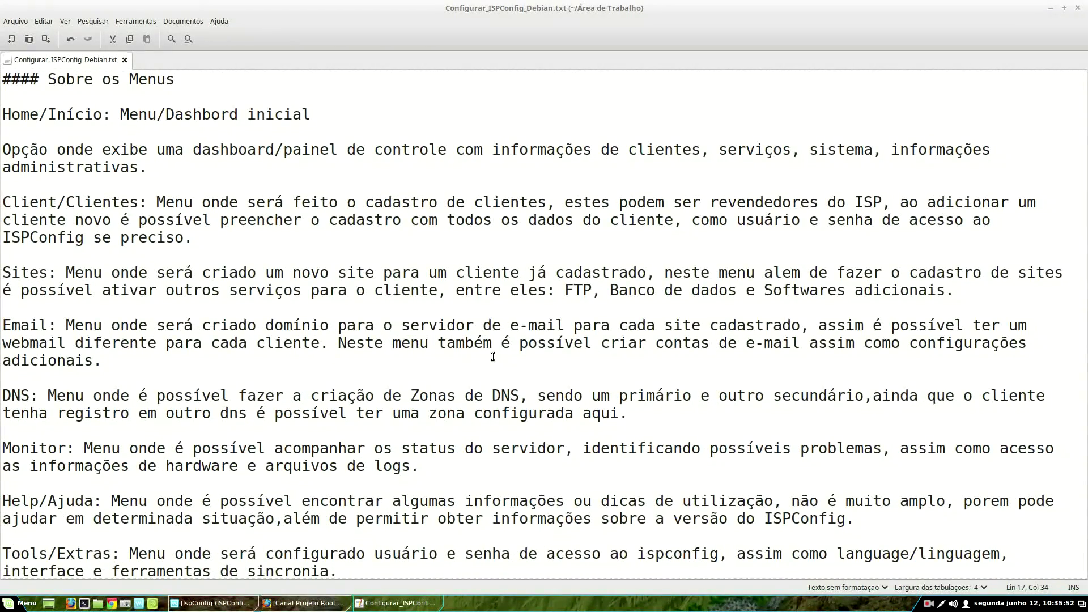
pyautogui.scroll(7, 492, 357)
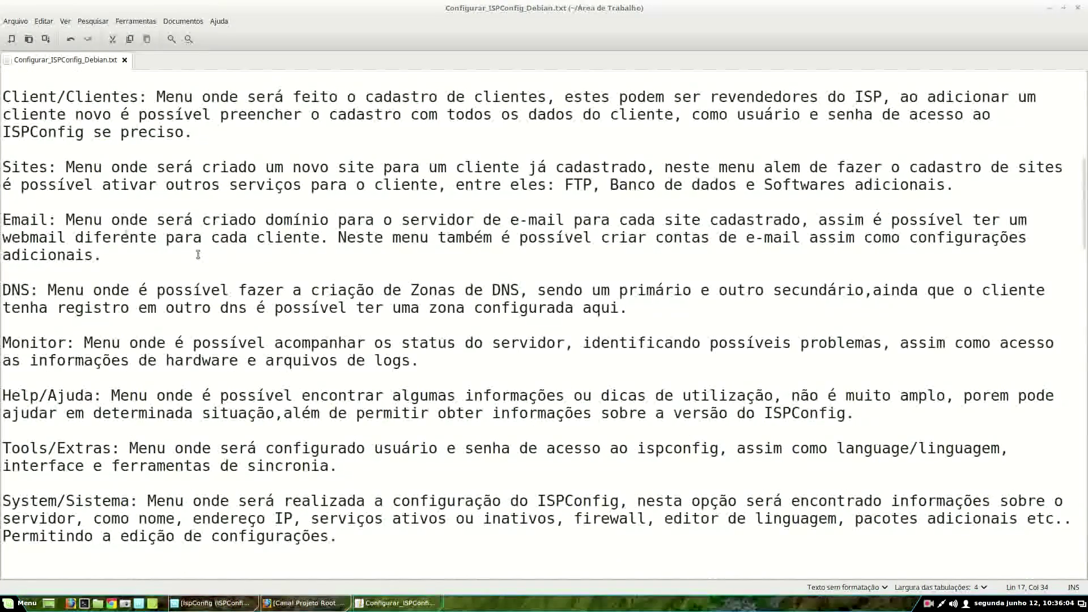
pyautogui.scroll(-3, 433, 152)
pyautogui.scroll(-15, 434, 152)
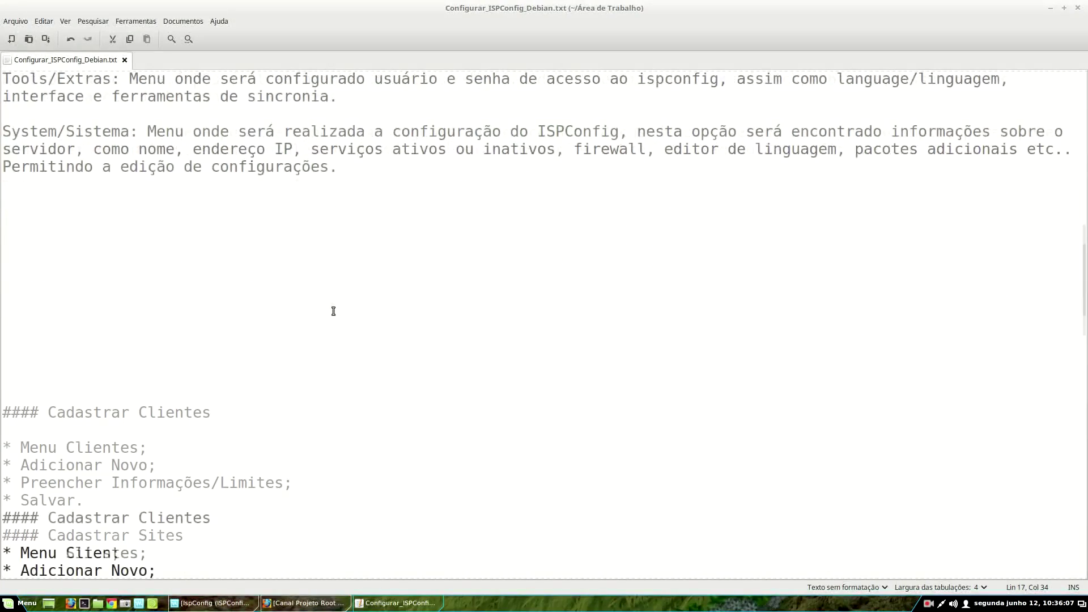
pyautogui.scroll(-14, 659, 350)
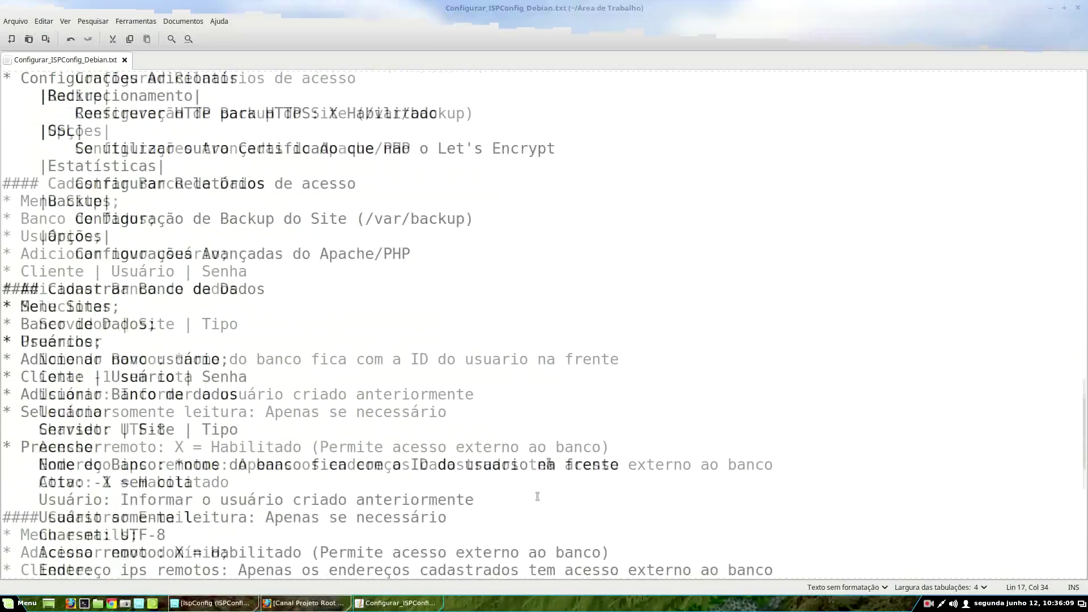
pyautogui.scroll(15, 729, 381)
pyautogui.scroll(20, 719, 385)
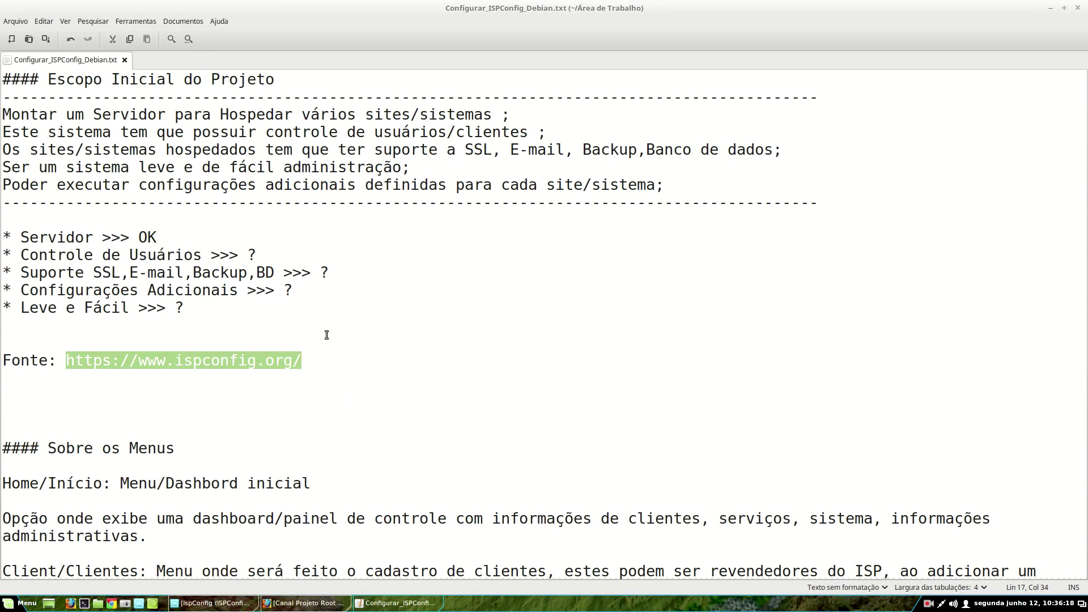
# - Select the Fonte source line in the Xed notes and skim the surrounding text
pyautogui.tripleClick(207, 363)
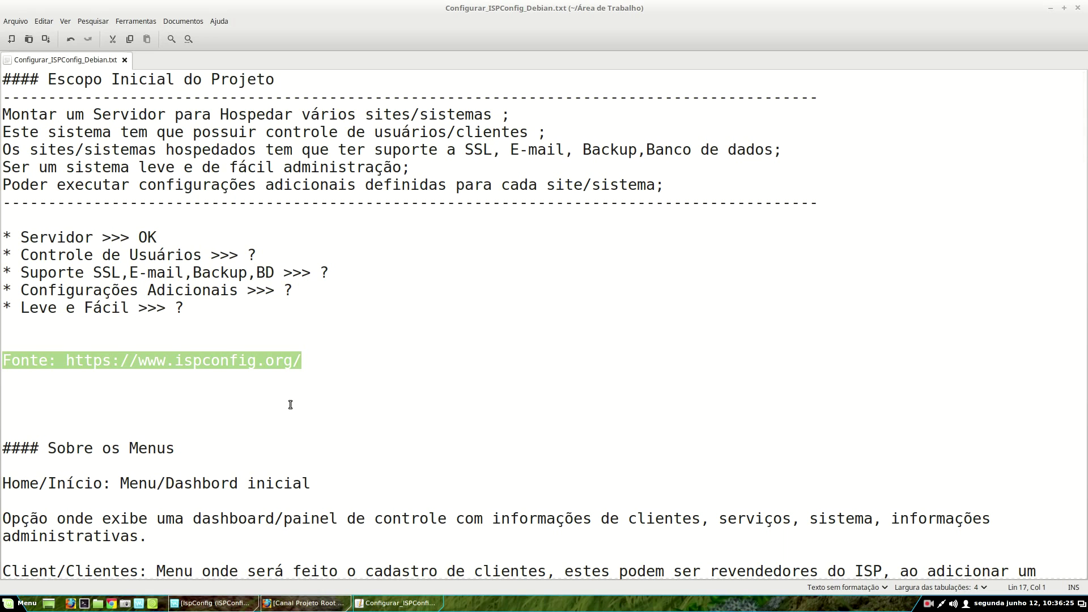
pyautogui.scroll(-2, 290, 405)
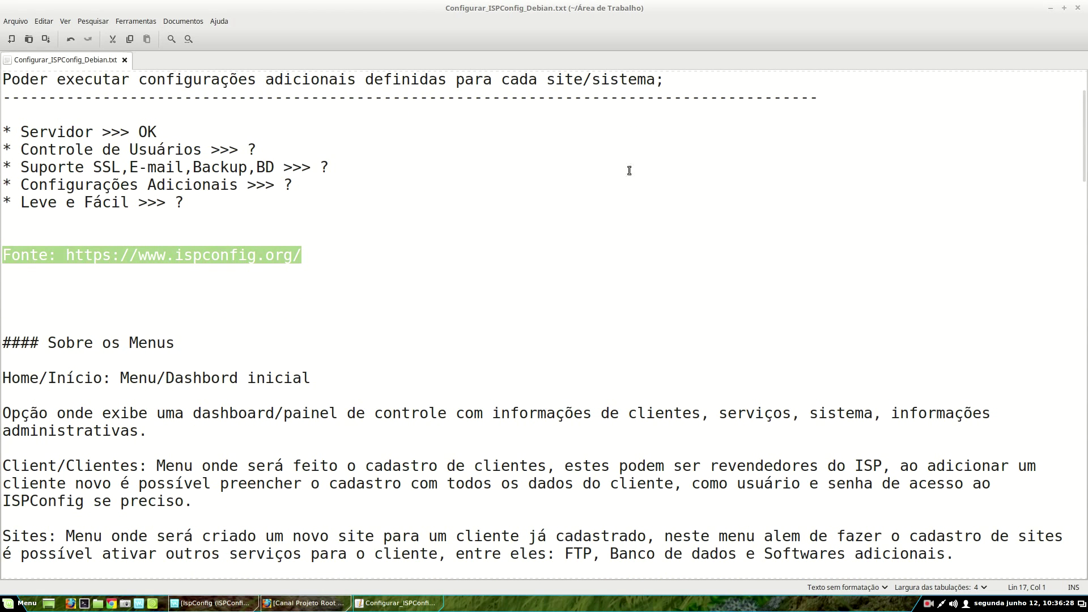
pyautogui.scroll(2, 687, 221)
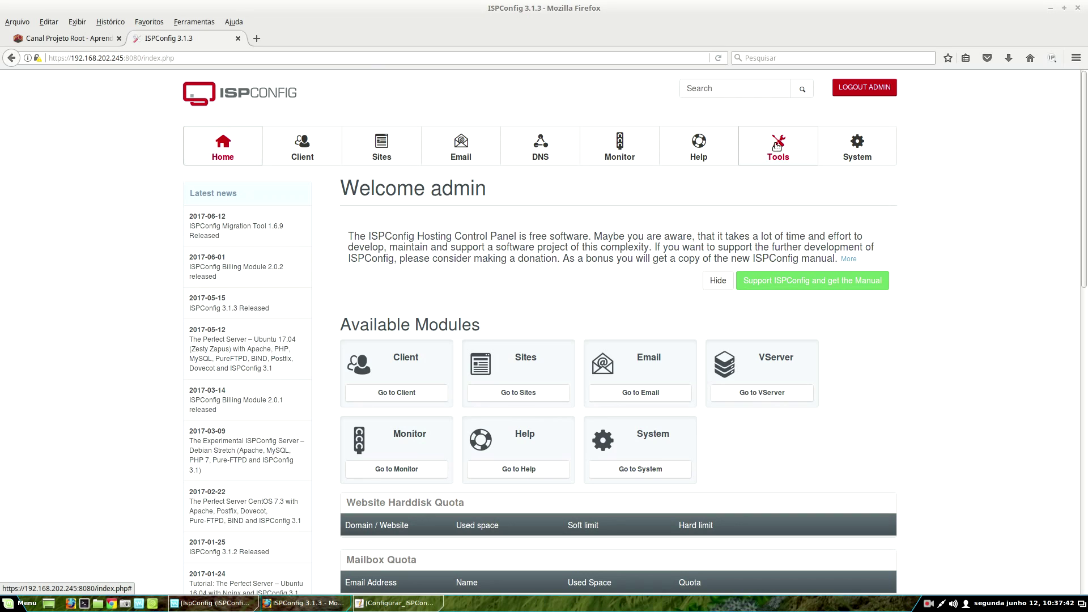
# - Open the Tools section's Password and Language settings for the admin user
pyautogui.click(777, 146)
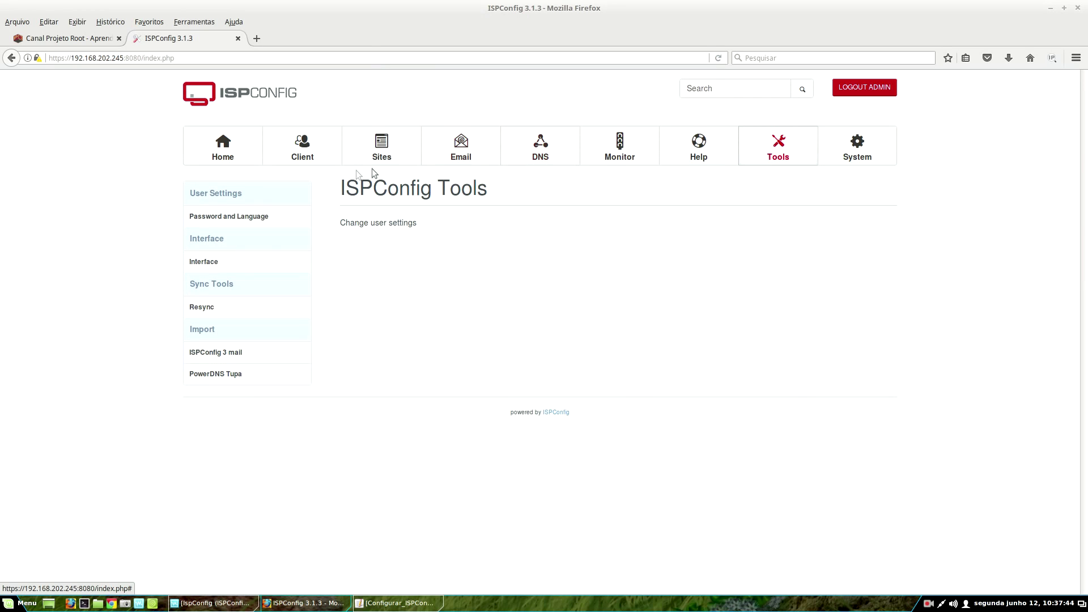
pyautogui.click(233, 216)
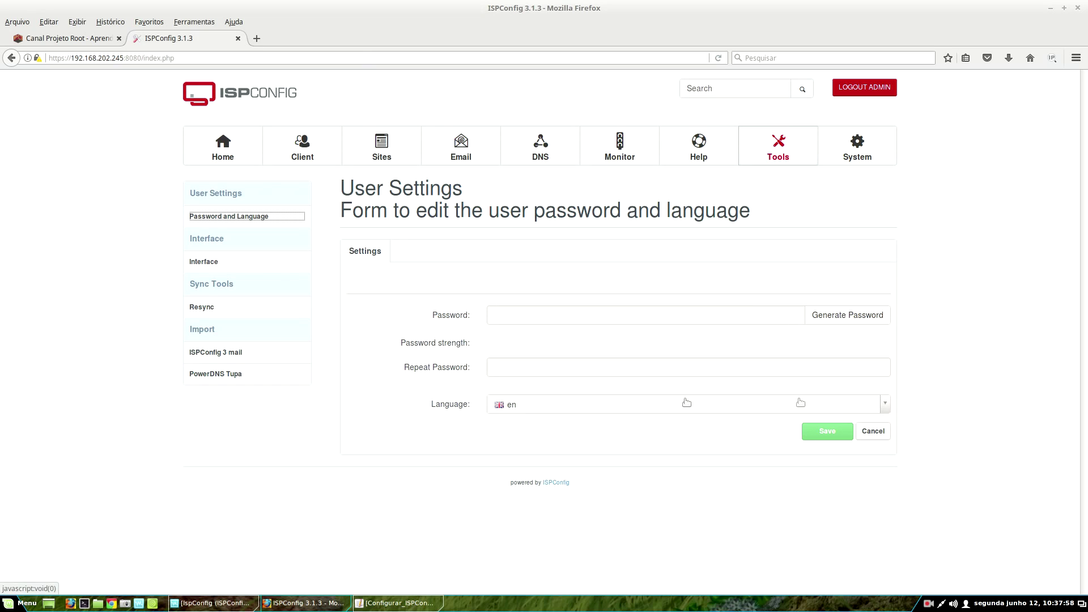
# - Change the admin interface language from en to br and save it
pyautogui.click(616, 402)
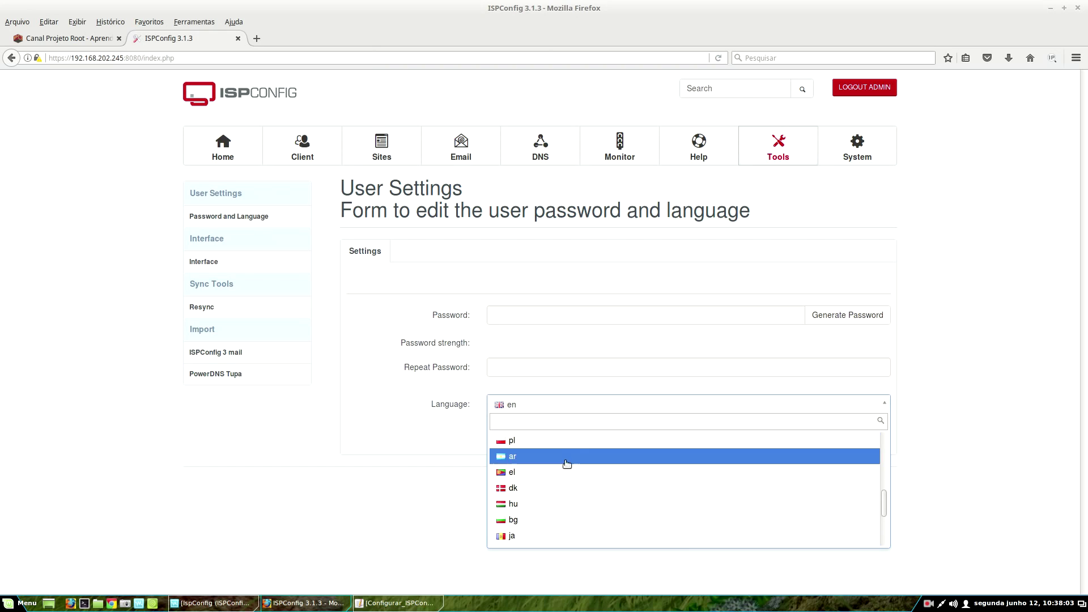
pyautogui.scroll(-2, 565, 473)
pyautogui.scroll(-2, 566, 472)
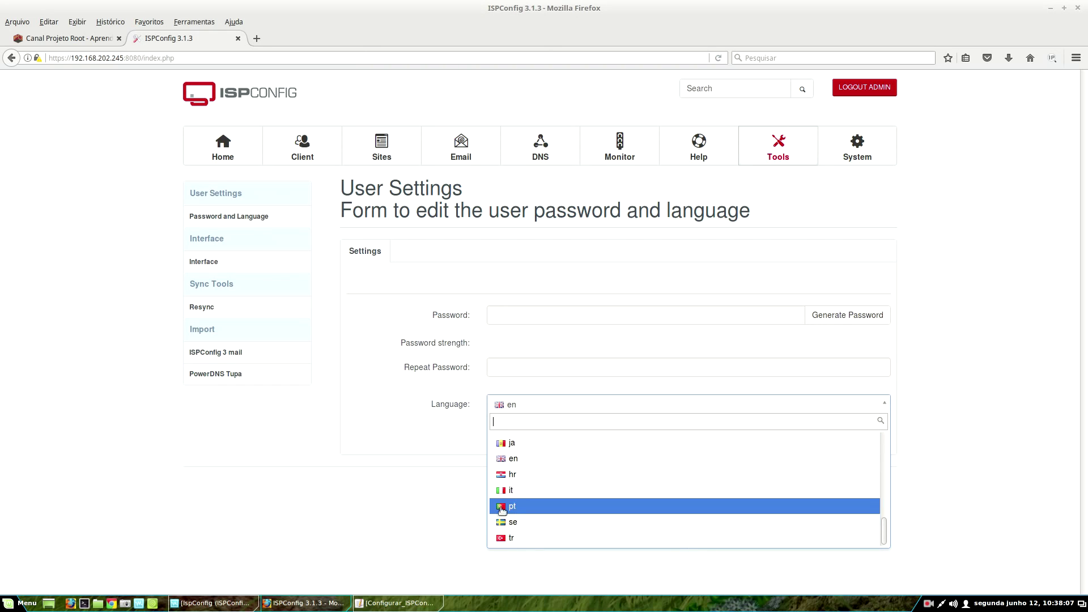
pyautogui.scroll(5, 527, 515)
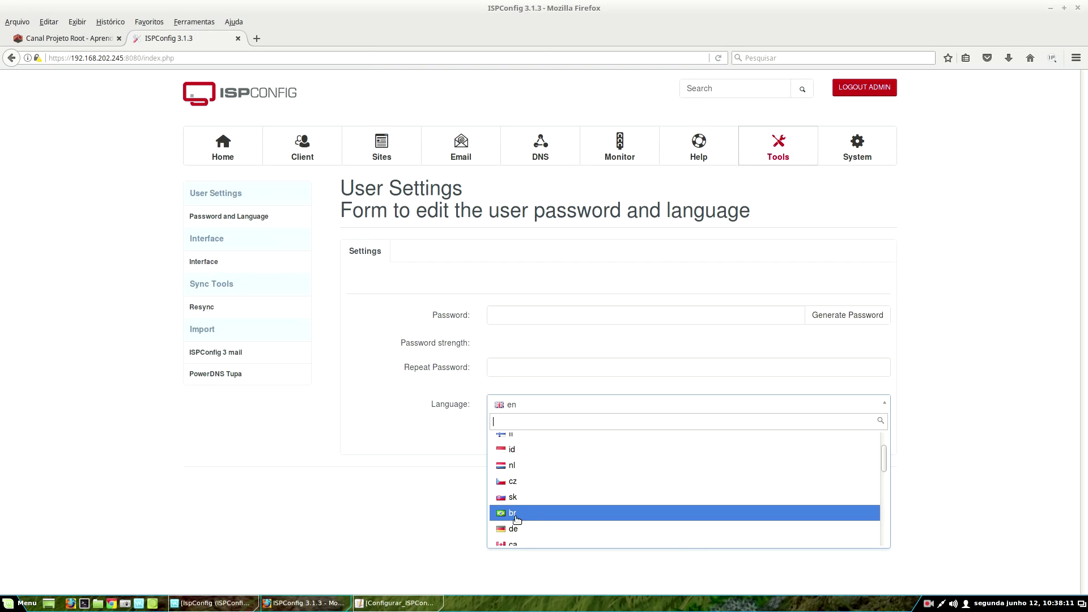
pyautogui.click(517, 514)
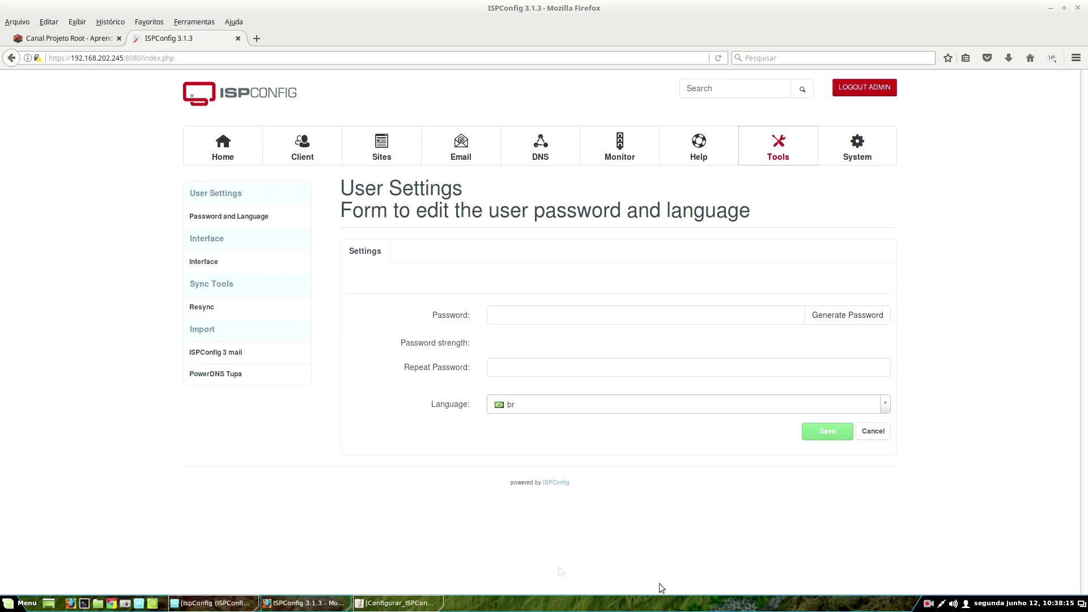
pyautogui.click(829, 433)
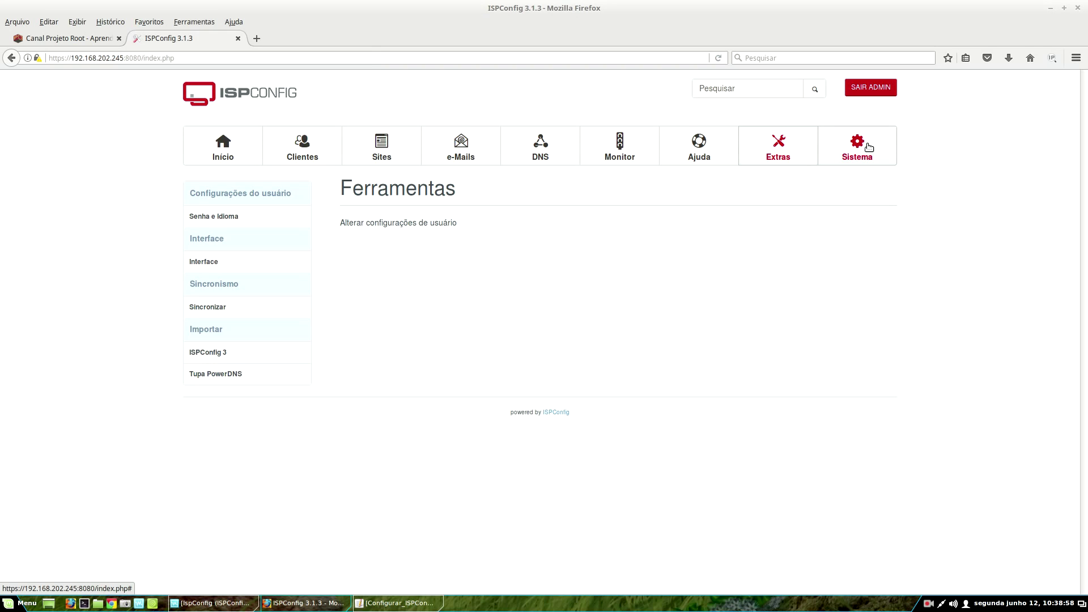
pyautogui.click(244, 150)
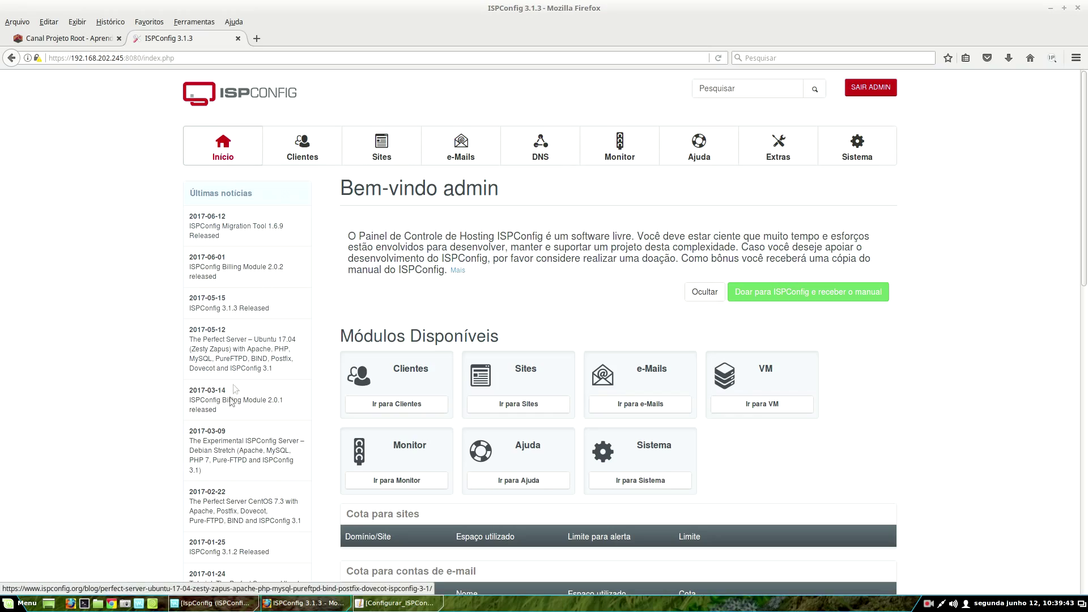
pyautogui.scroll(-10, 595, 345)
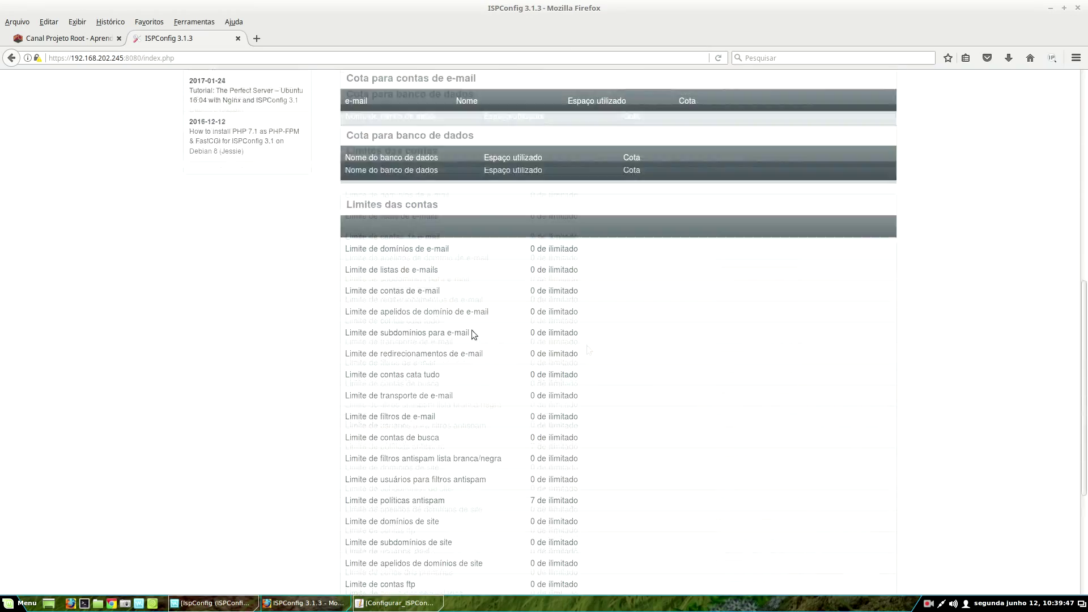
pyautogui.scroll(10, 682, 376)
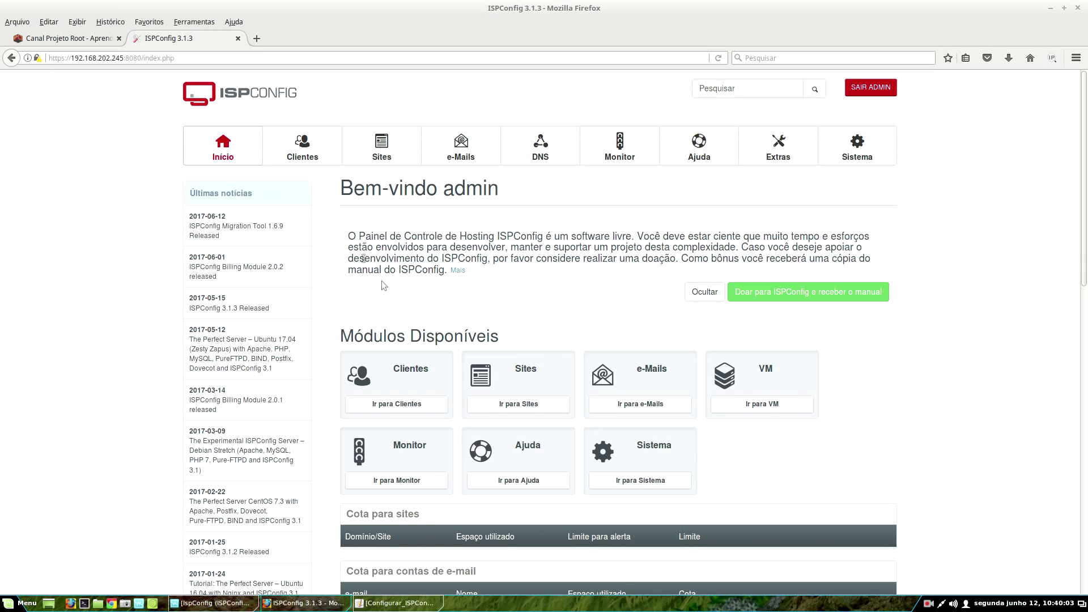
# - From the empty Clientes list, start a new client form prefilled with code C1
pyautogui.click(309, 163)
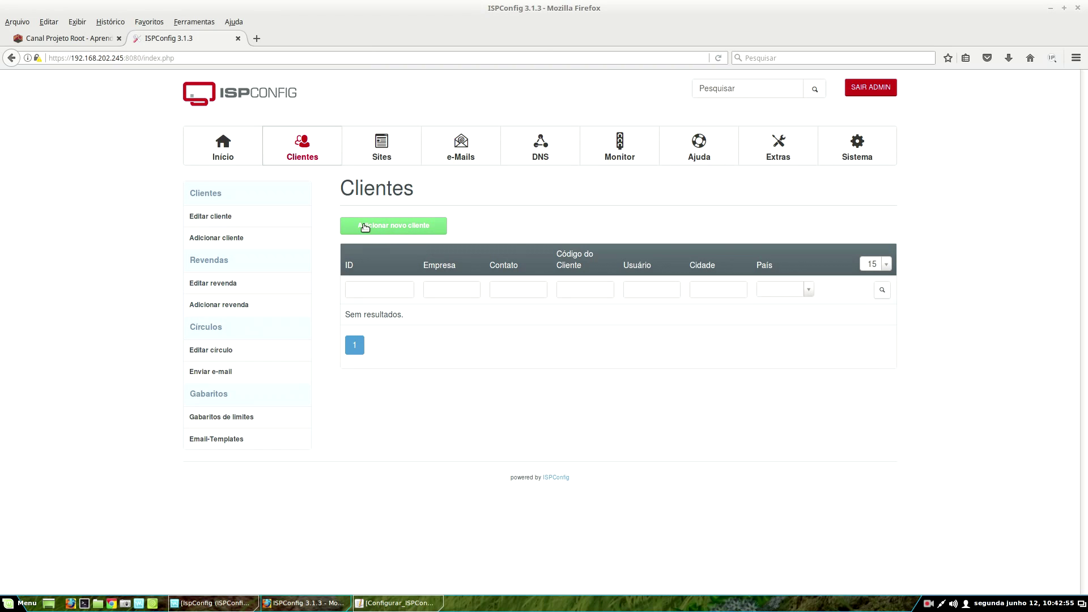
pyautogui.click(365, 227)
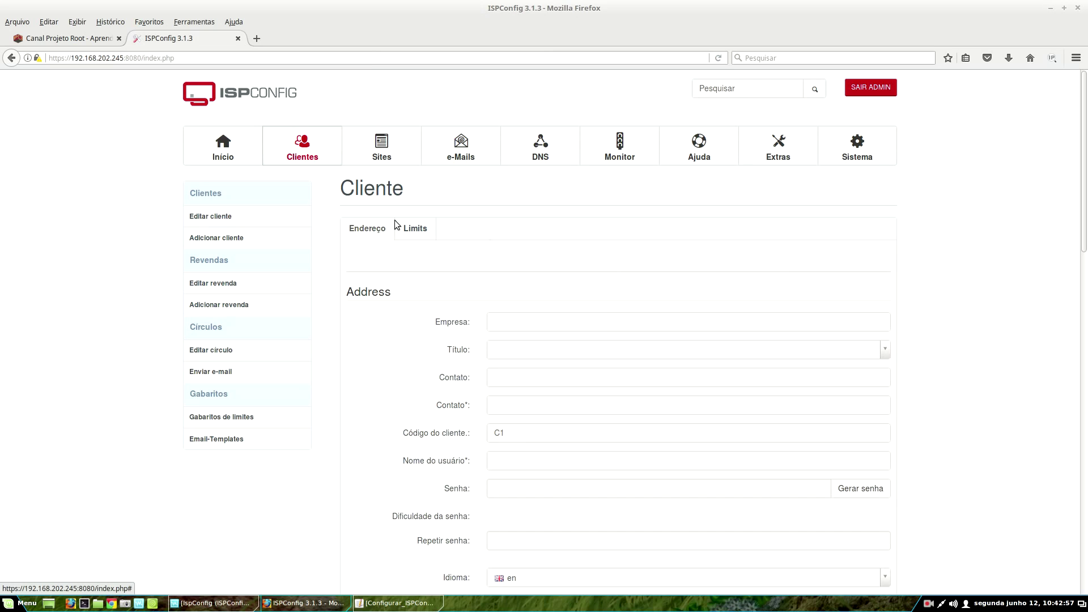
pyautogui.scroll(-3, 950, 267)
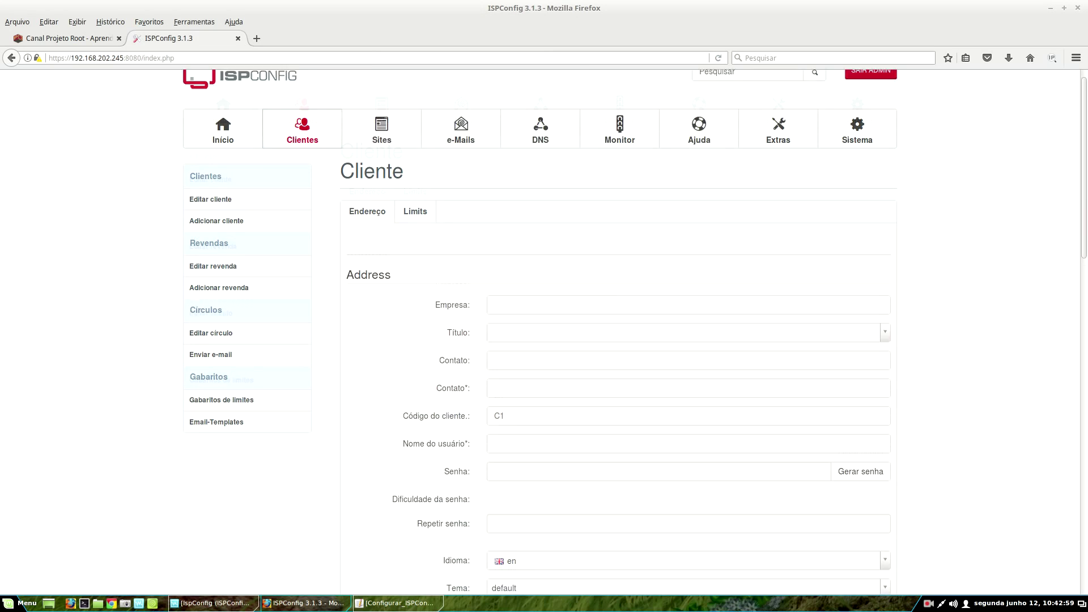
pyautogui.scroll(1, 544, 329)
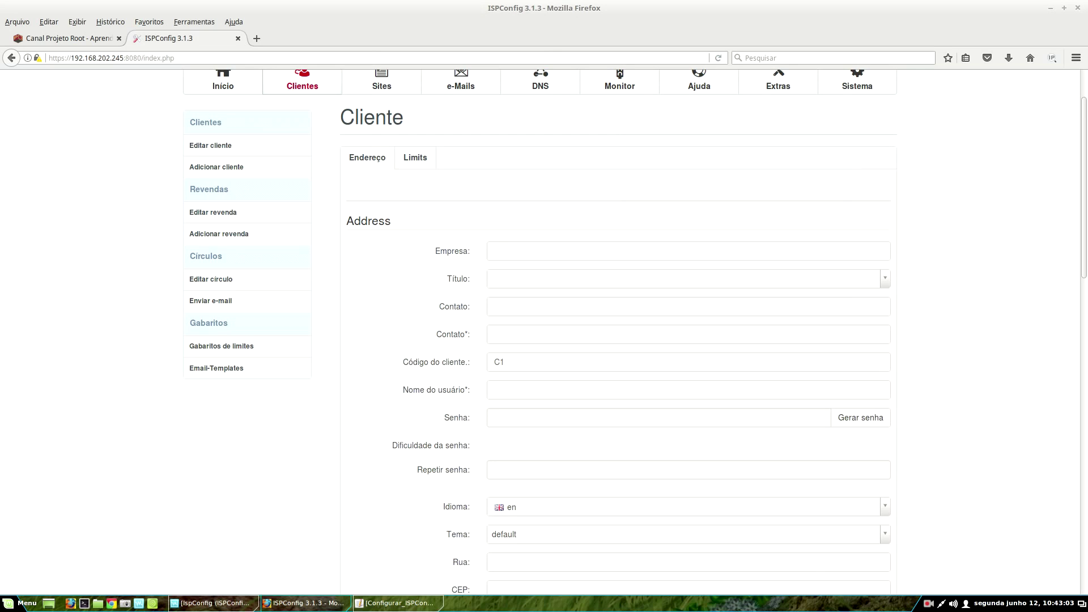
pyautogui.scroll(-2, 794, 219)
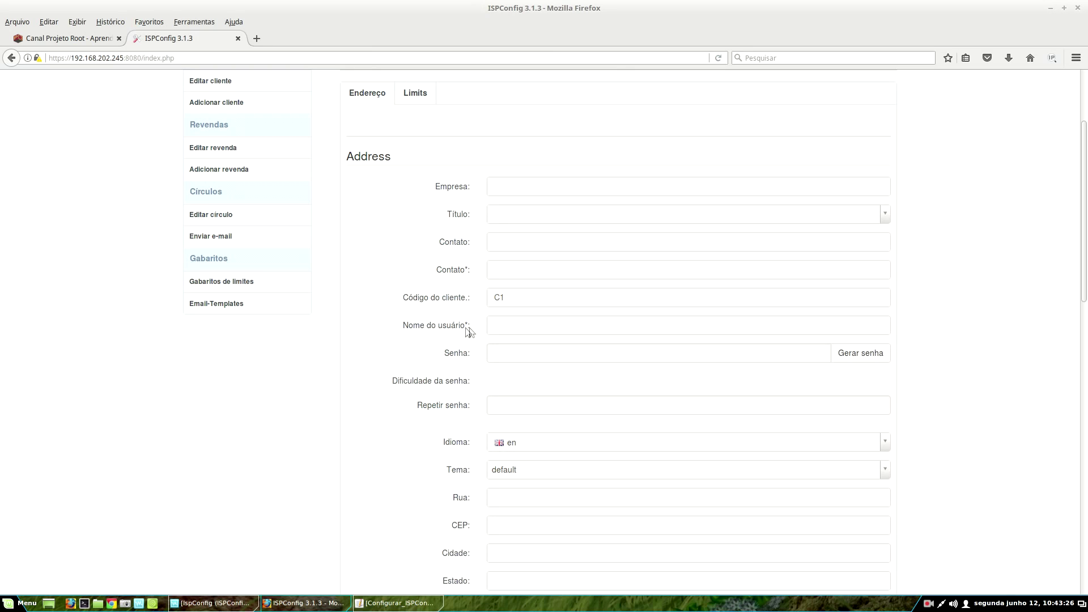
pyautogui.scroll(-10, 600, 436)
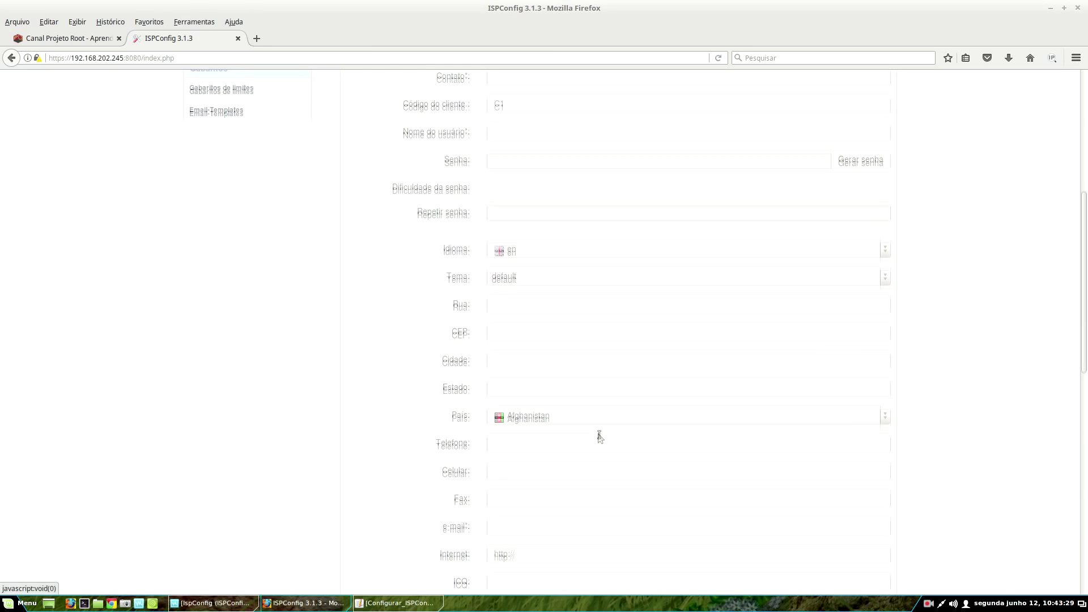
pyautogui.scroll(-3, 600, 435)
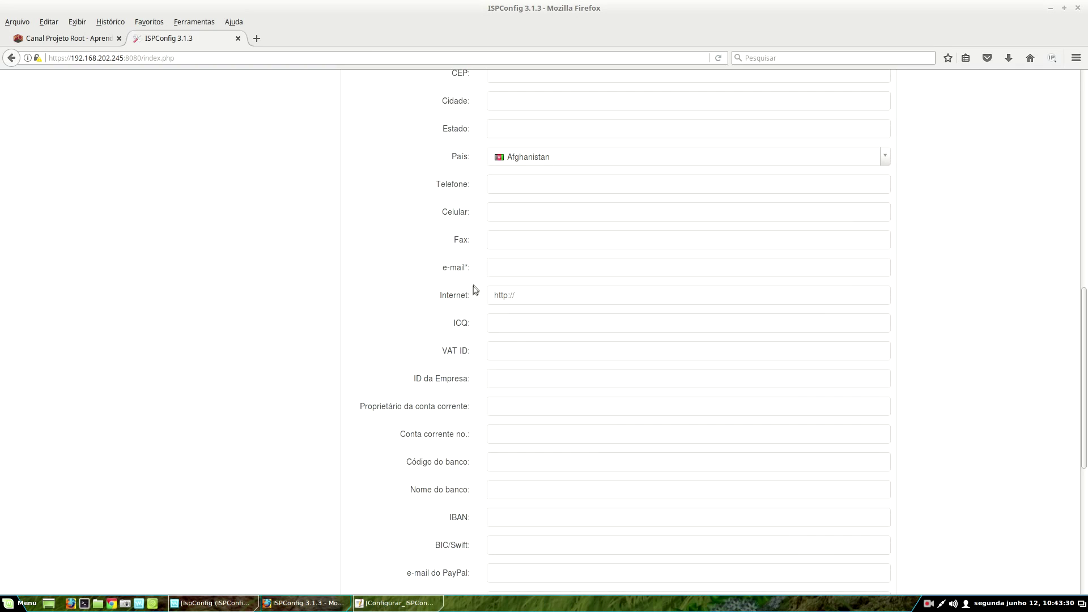
pyautogui.scroll(5, 477, 284)
pyautogui.scroll(12, 494, 386)
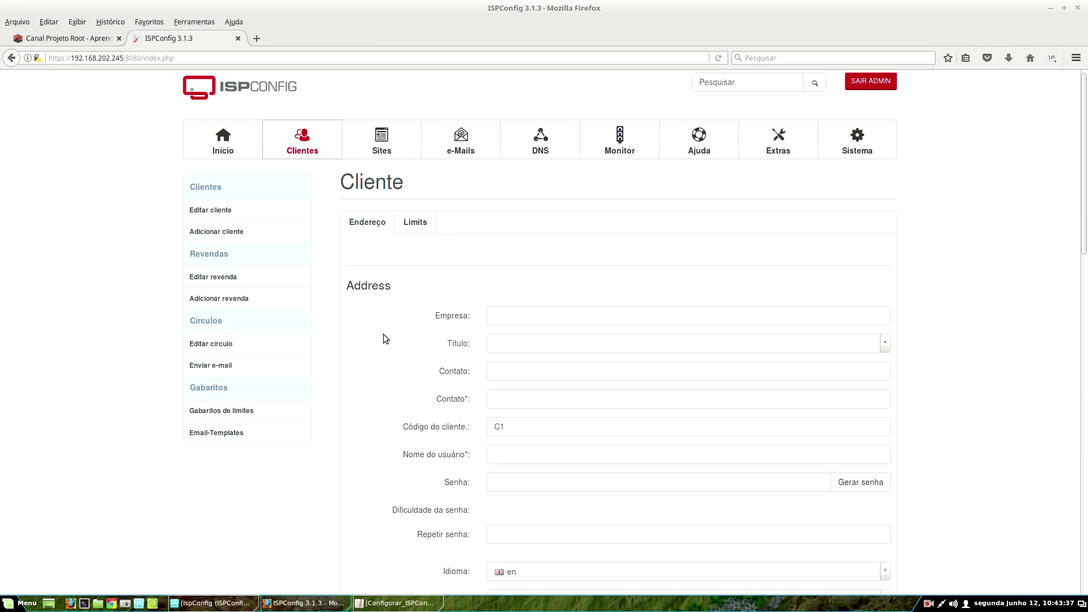
pyautogui.scroll(-3, 421, 360)
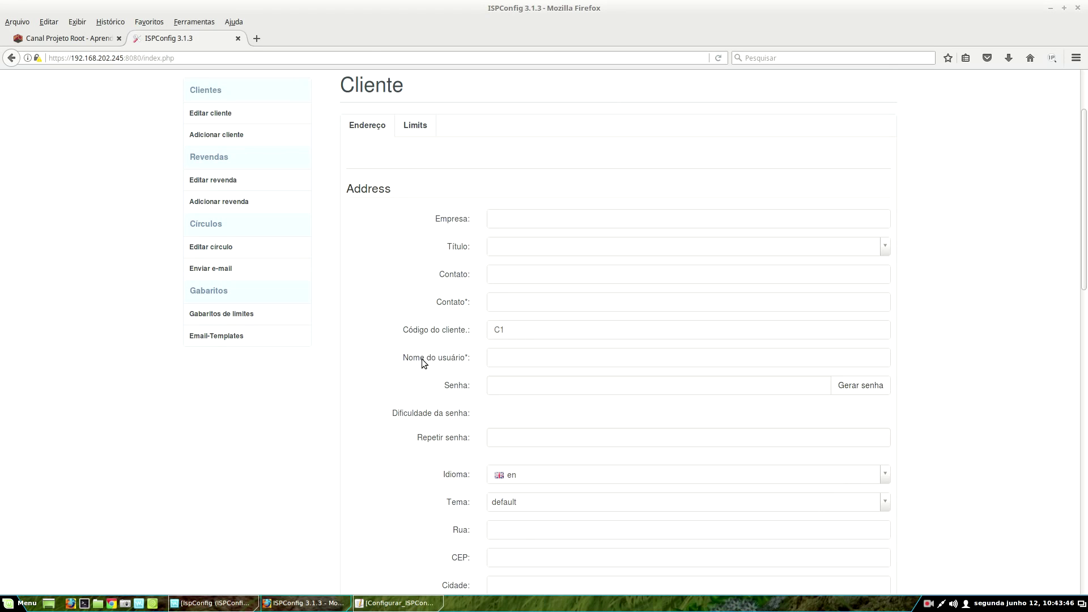
pyautogui.scroll(-2, 422, 362)
pyautogui.click(529, 159)
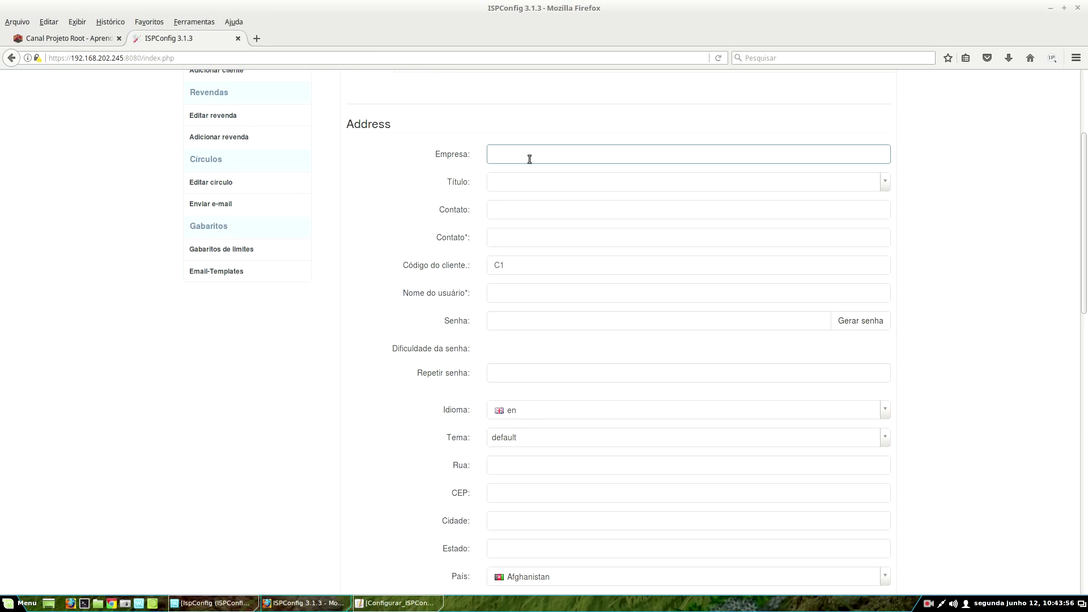
# - Set the client's title to Sr., then move between the Contato and Contato* fields
pyautogui.click(508, 183)
pyautogui.click(509, 219)
pyautogui.click(510, 213)
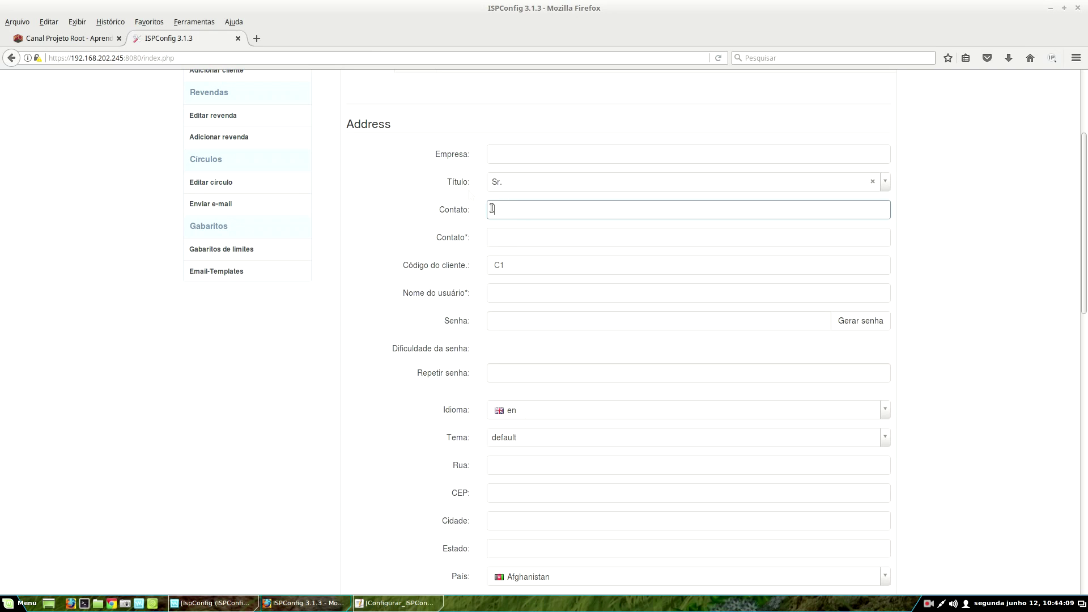
pyautogui.click(505, 237)
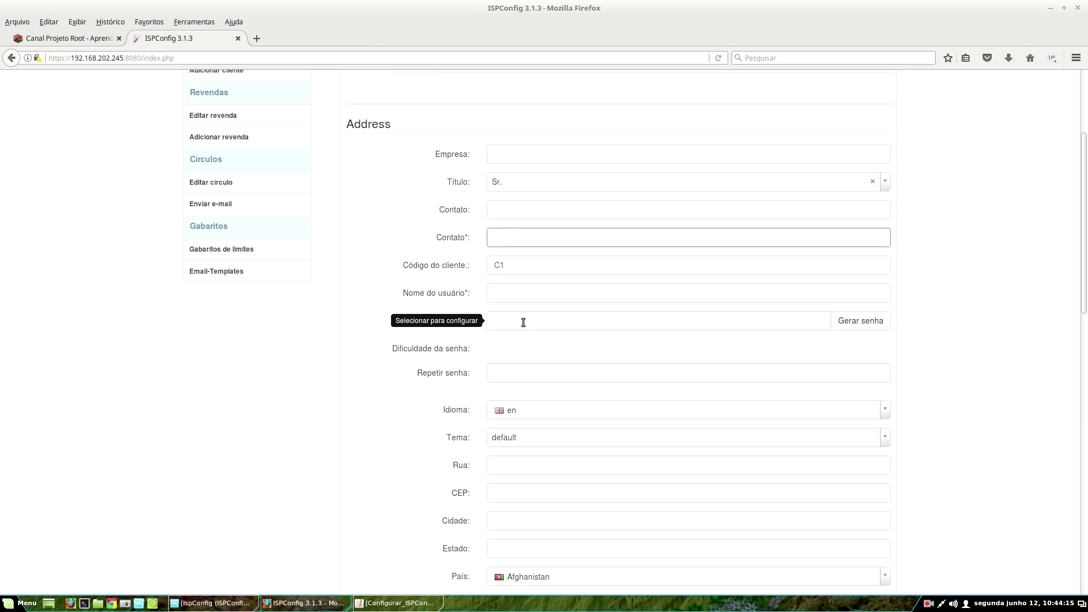
pyautogui.click(524, 215)
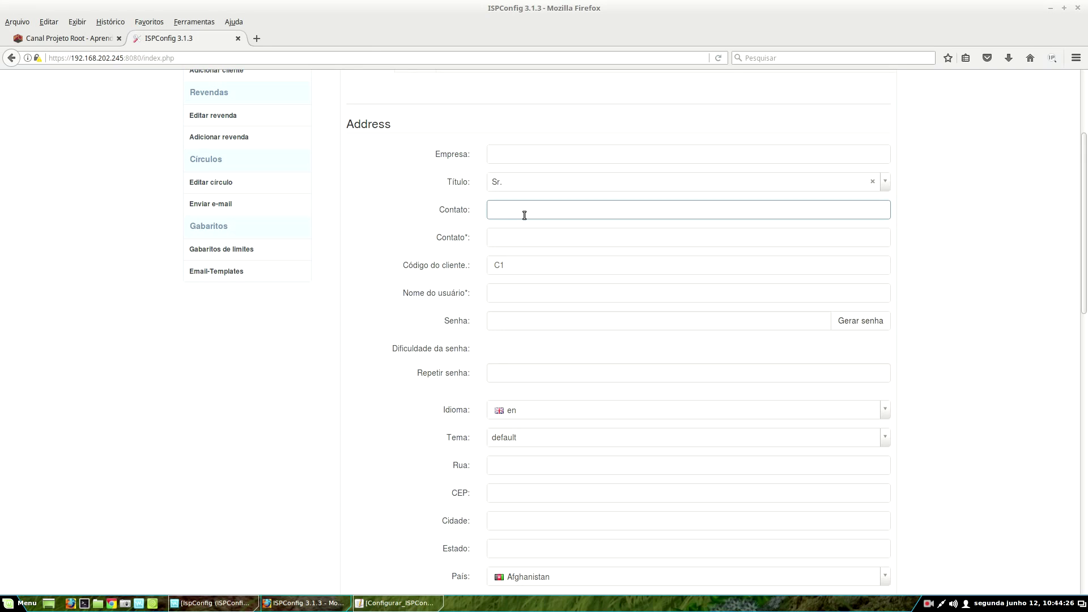
pyautogui.click(494, 237)
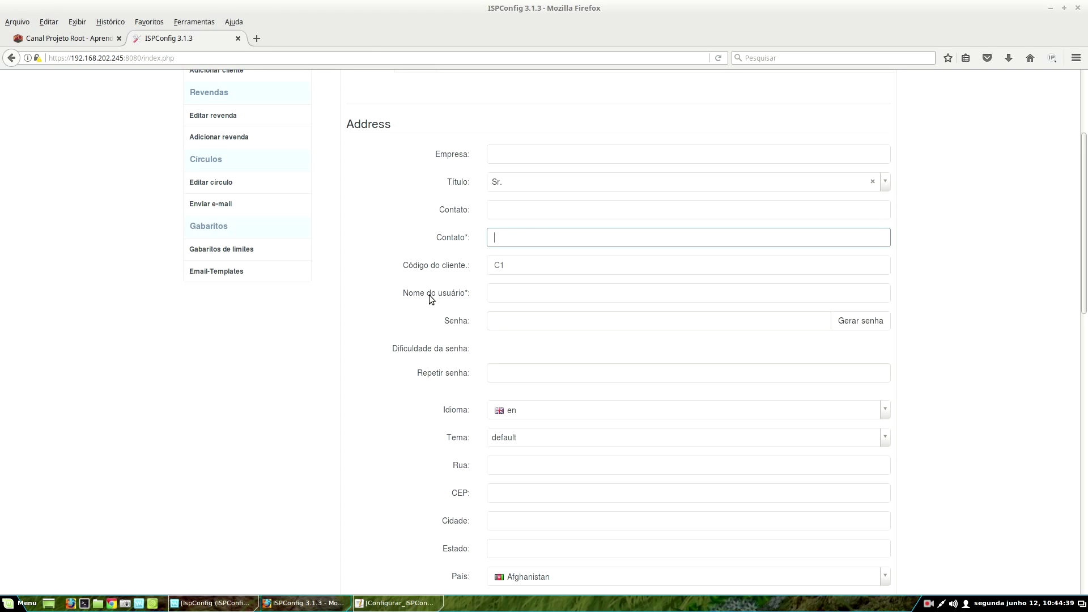
pyautogui.click(505, 214)
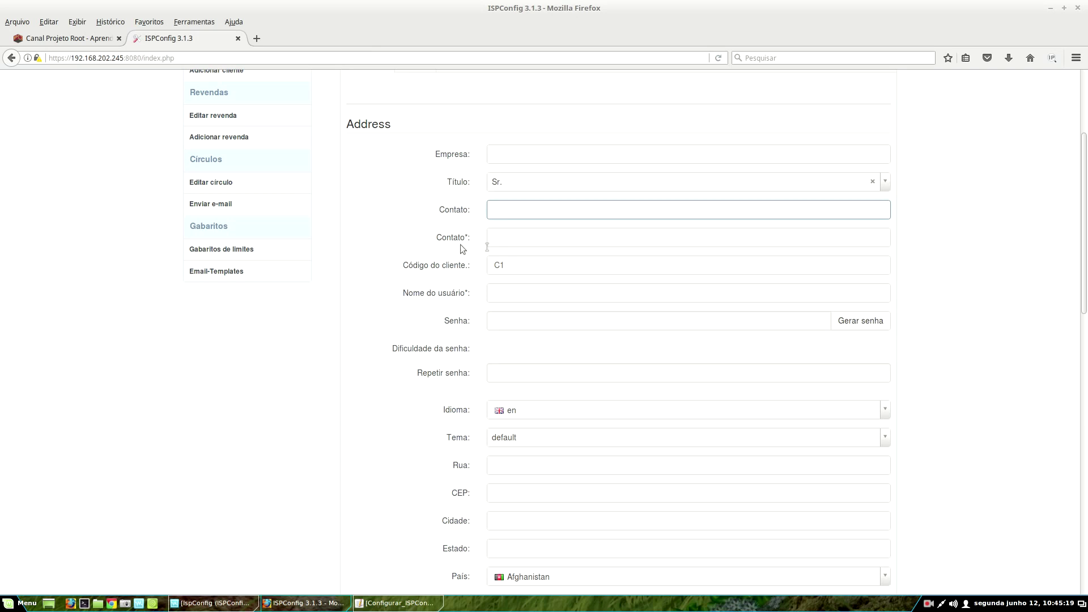
pyautogui.click(496, 238)
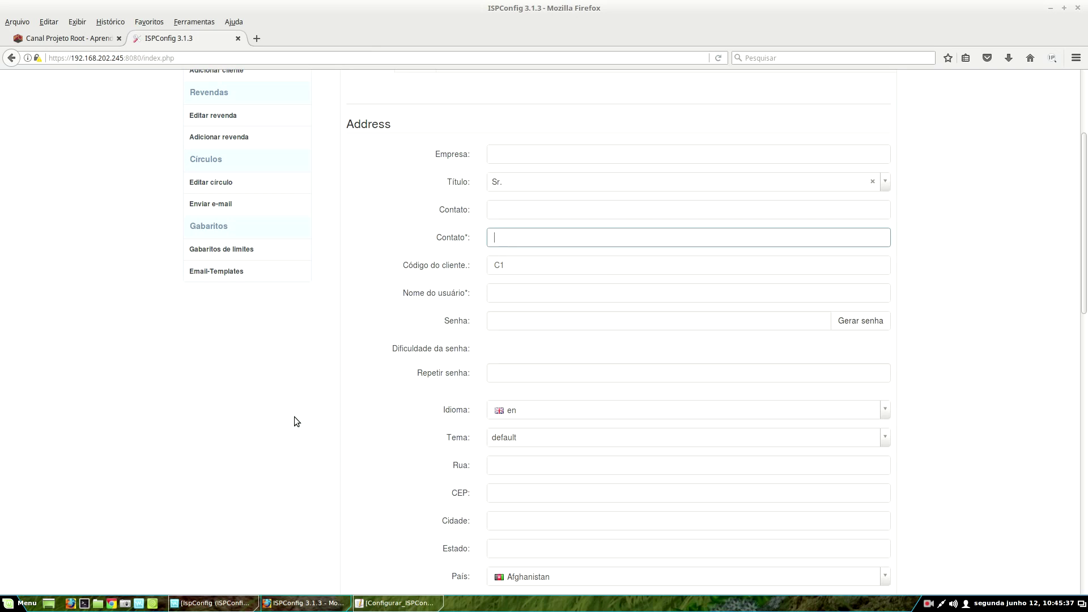
# - Enter 'alguem' as contact, the client's name as required contact, and the same name as username
pyautogui.click(532, 213)
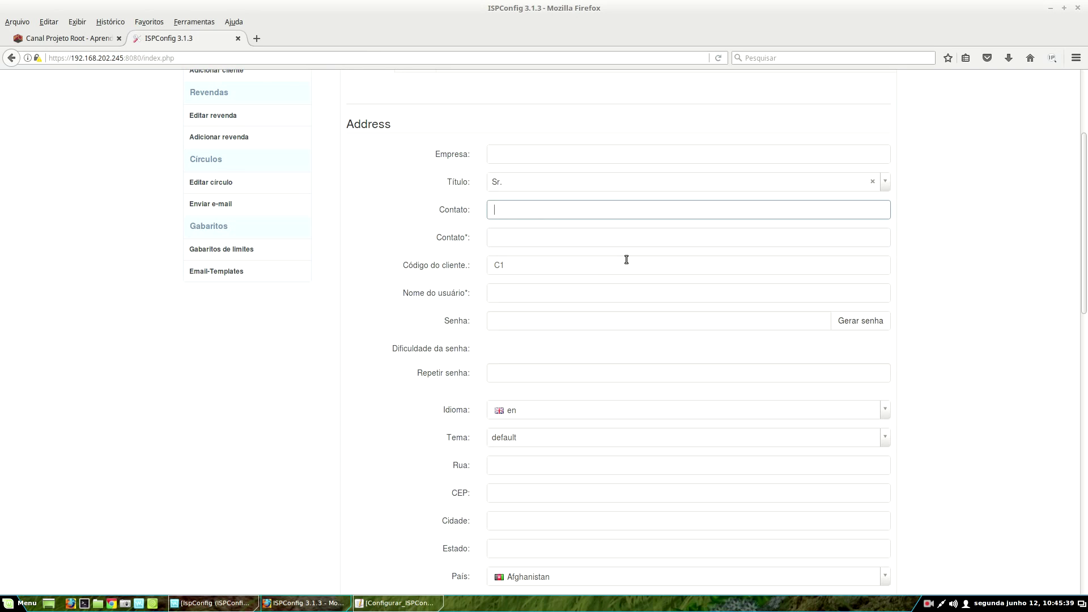
pyautogui.write('alguem')
pyautogui.press('Tab')
pyautogui.write('diego')
pyautogui.press('Tab')
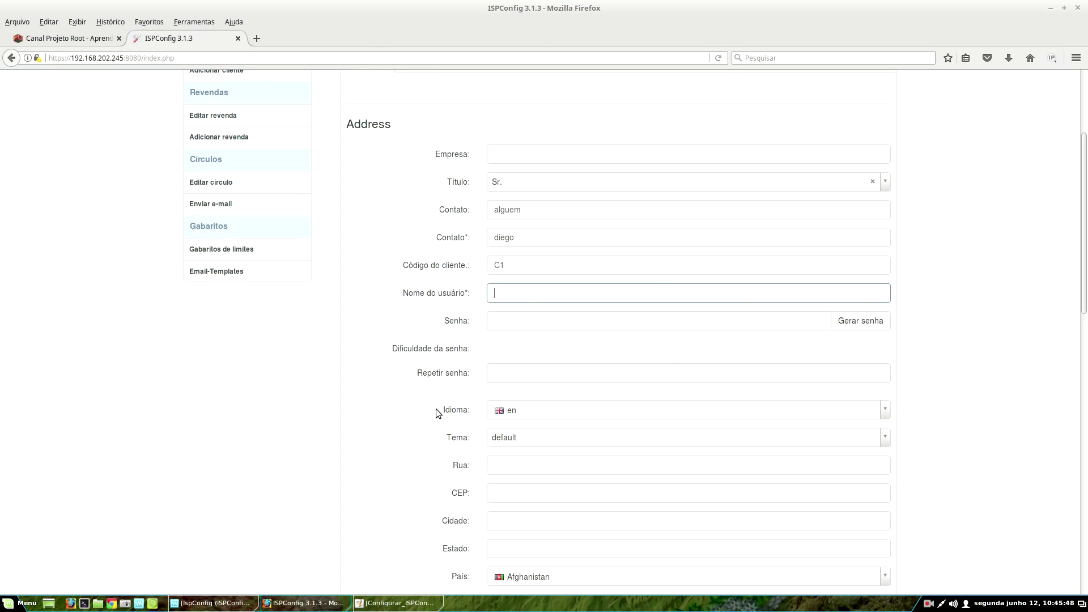
pyautogui.scroll(-2, 442, 267)
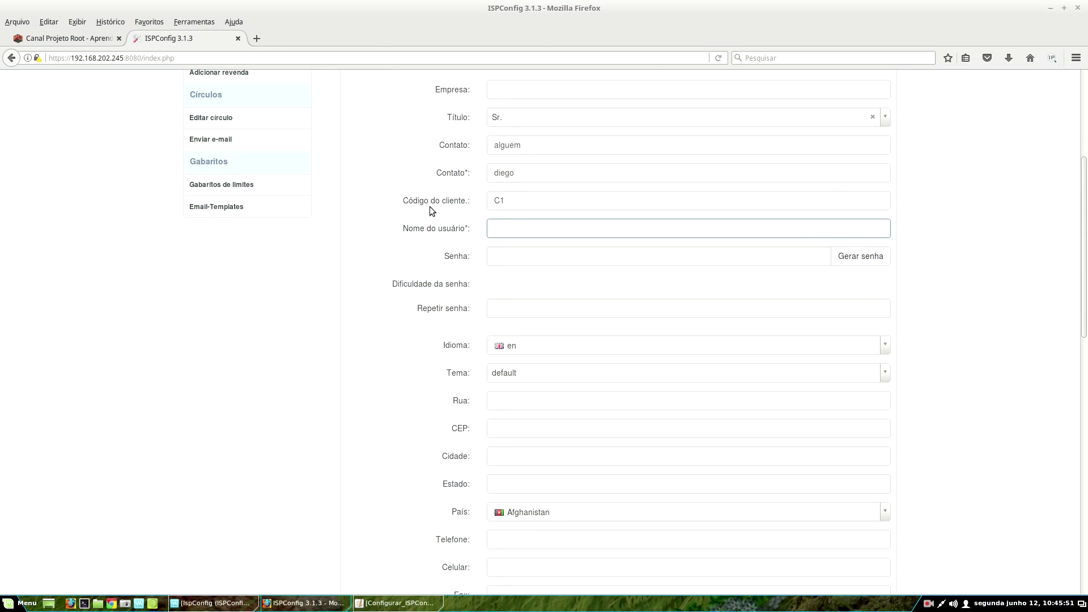
pyautogui.write('diego')
pyautogui.scroll(2, 510, 198)
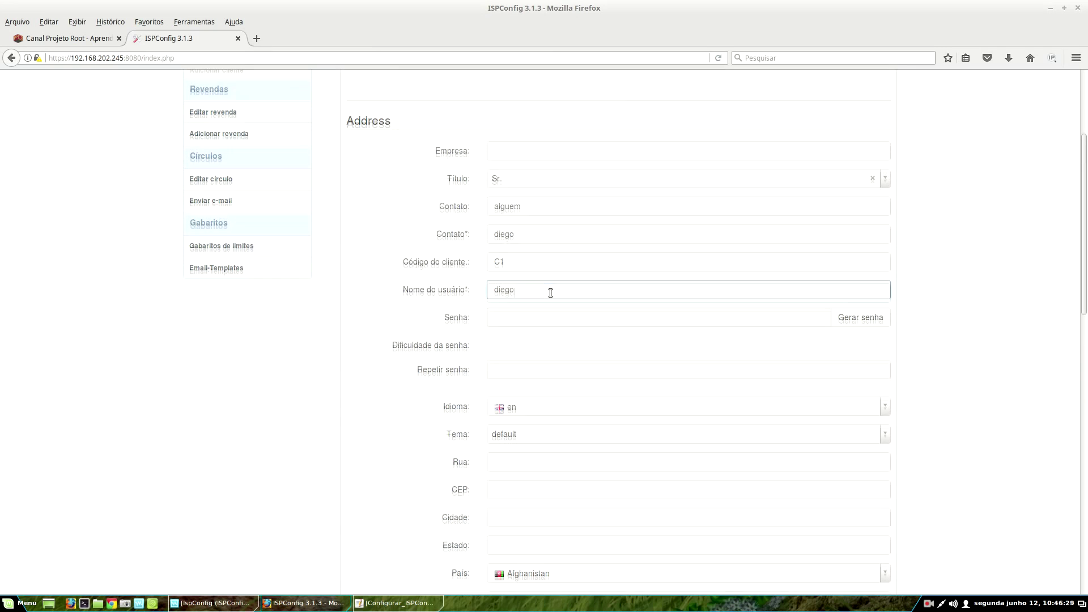
pyautogui.scroll(-1, 527, 284)
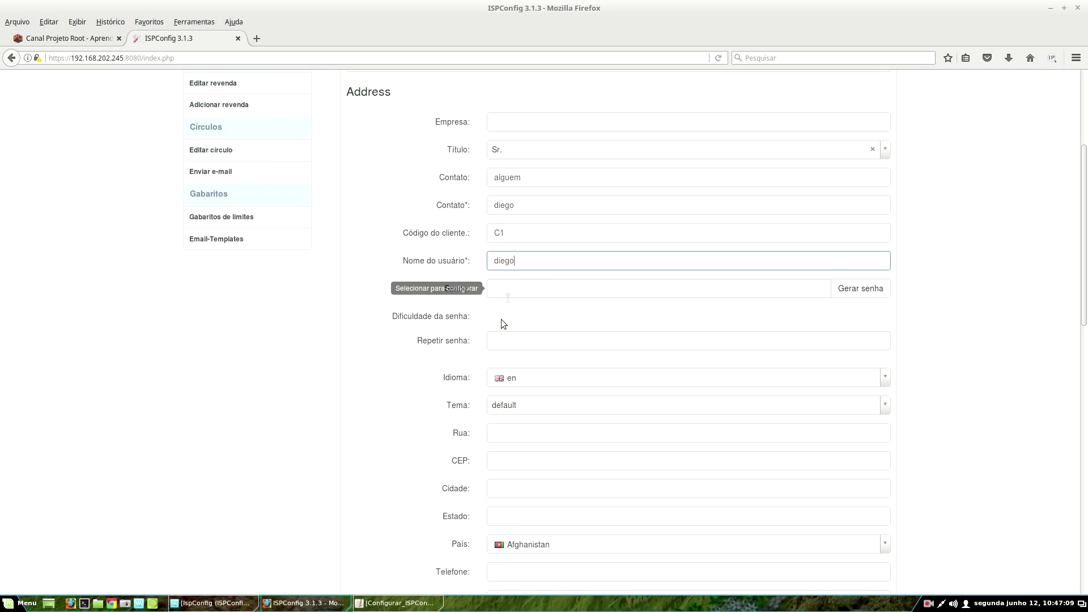
# - Set the client's language to br, keeping the theme as default
pyautogui.scroll(-3, 491, 328)
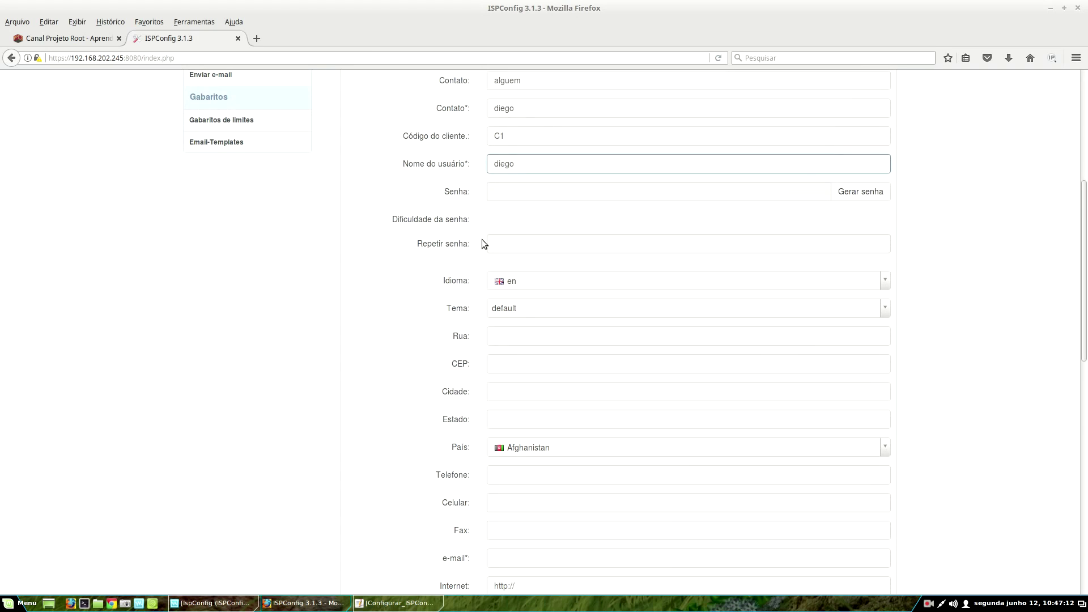
pyautogui.scroll(-2, 482, 244)
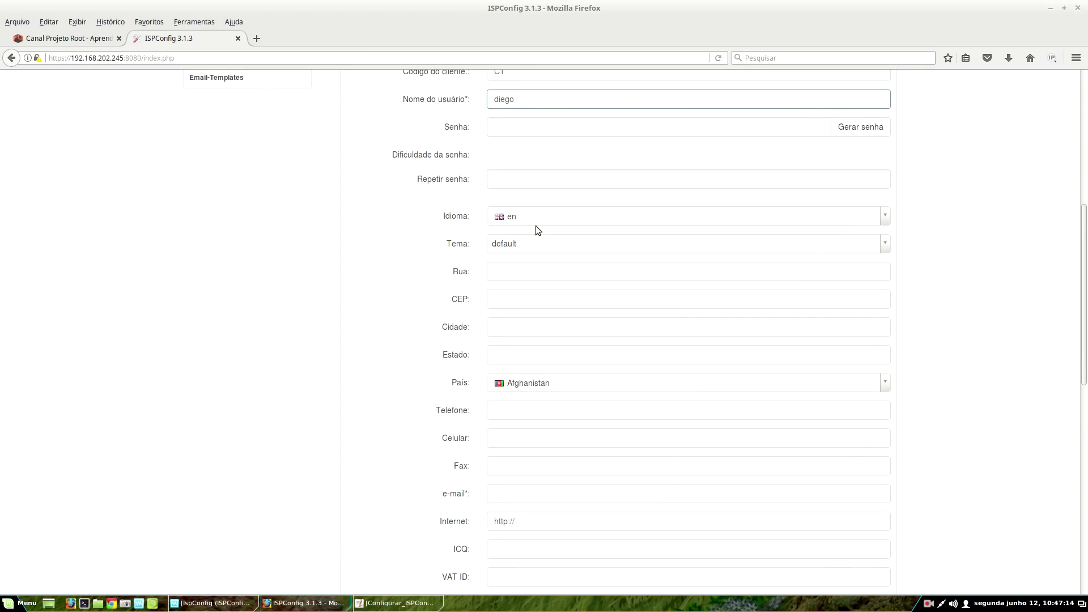
pyautogui.click(501, 220)
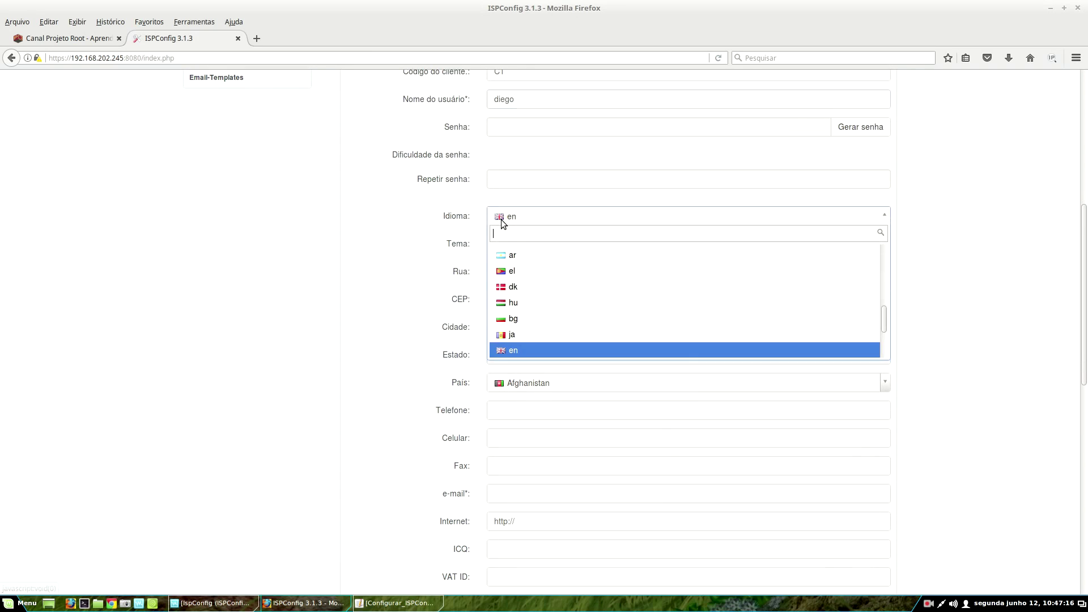
pyautogui.scroll(5, 510, 294)
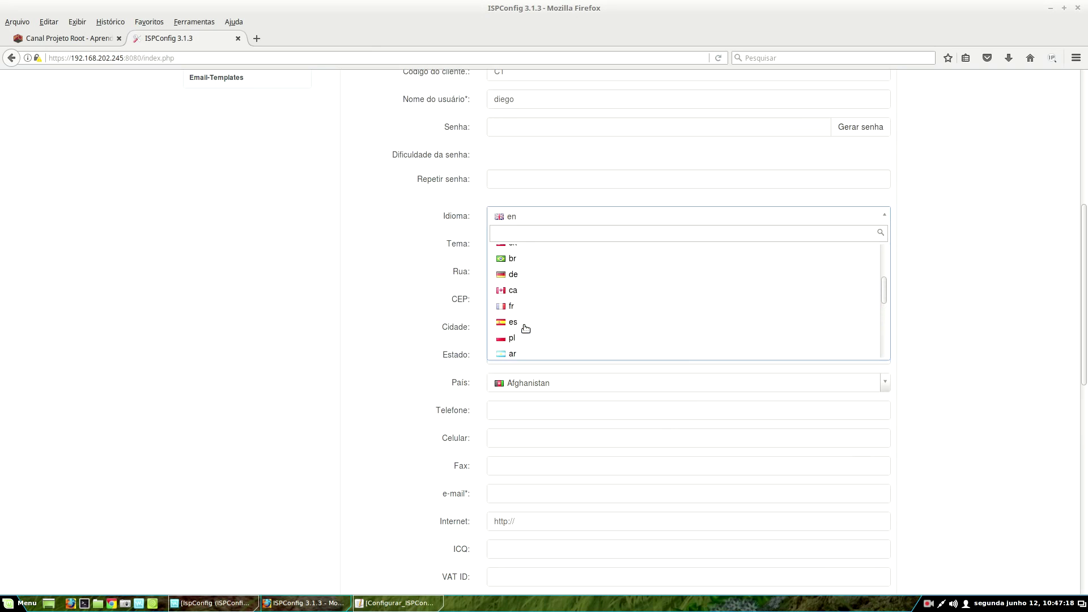
pyautogui.scroll(1, 526, 330)
pyautogui.click(525, 331)
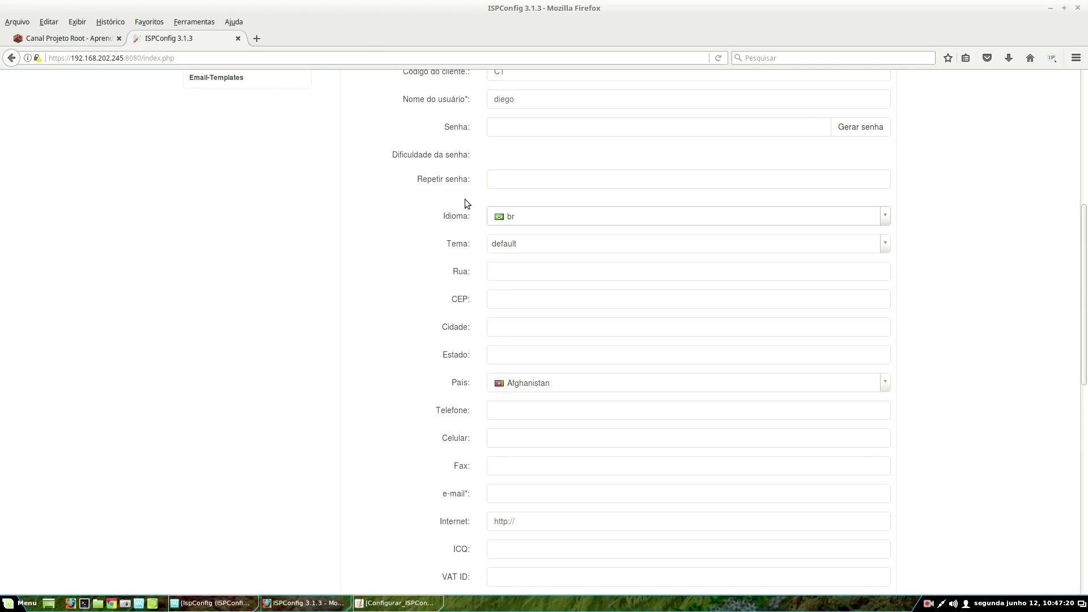
pyautogui.scroll(-2, 510, 216)
pyautogui.click(550, 179)
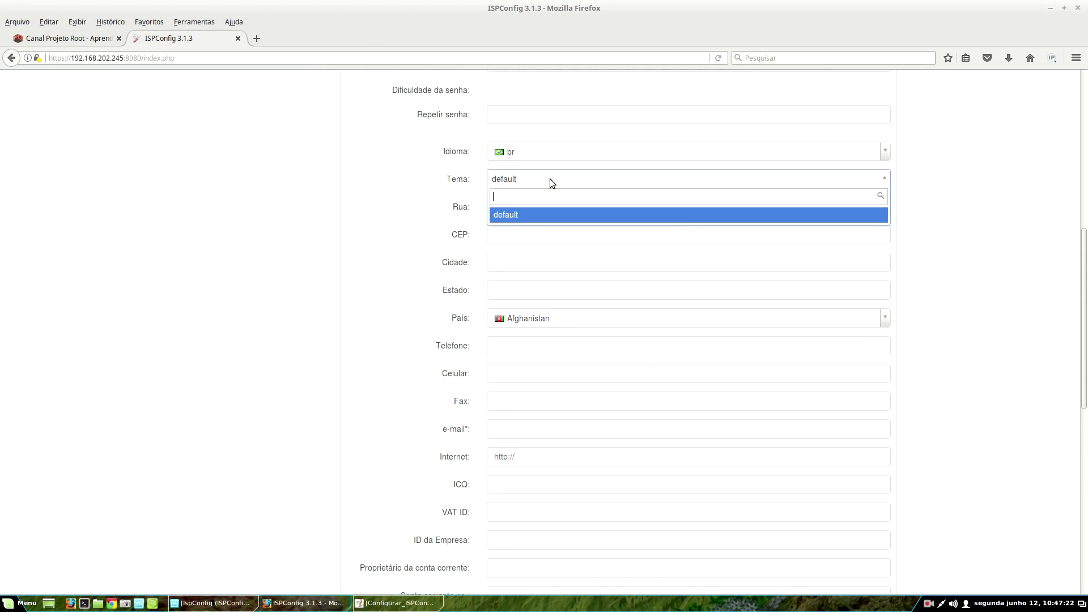
pyautogui.click(550, 179)
pyautogui.click(550, 179)
pyautogui.click(550, 179)
pyautogui.click(550, 179)
pyautogui.click(550, 178)
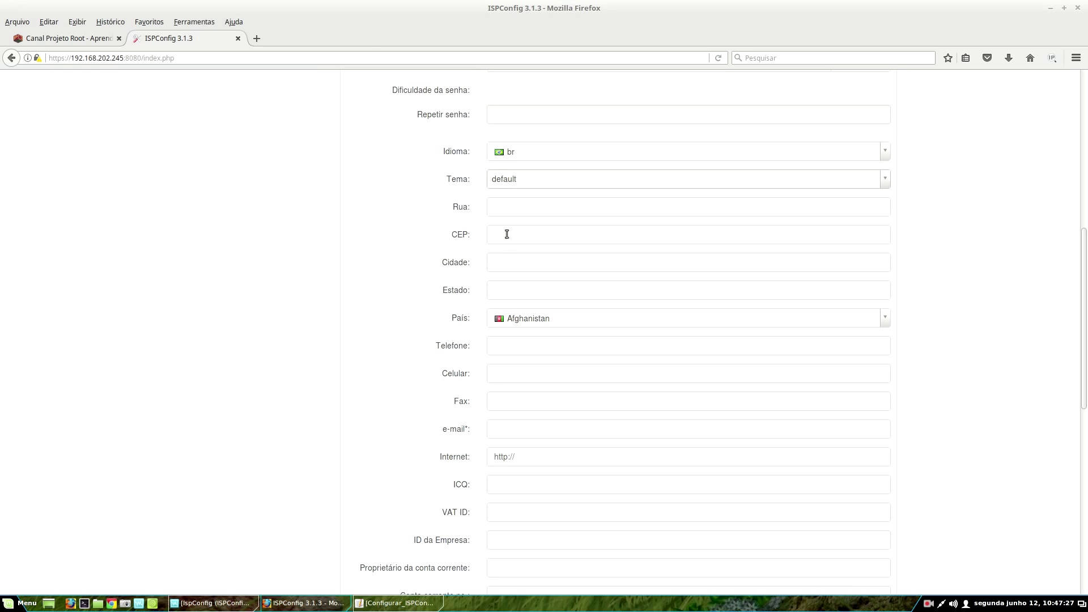
# - Choose Brazil as the client's country and enter the client's e-mail address
pyautogui.click(553, 319)
pyautogui.scroll(-7, 535, 426)
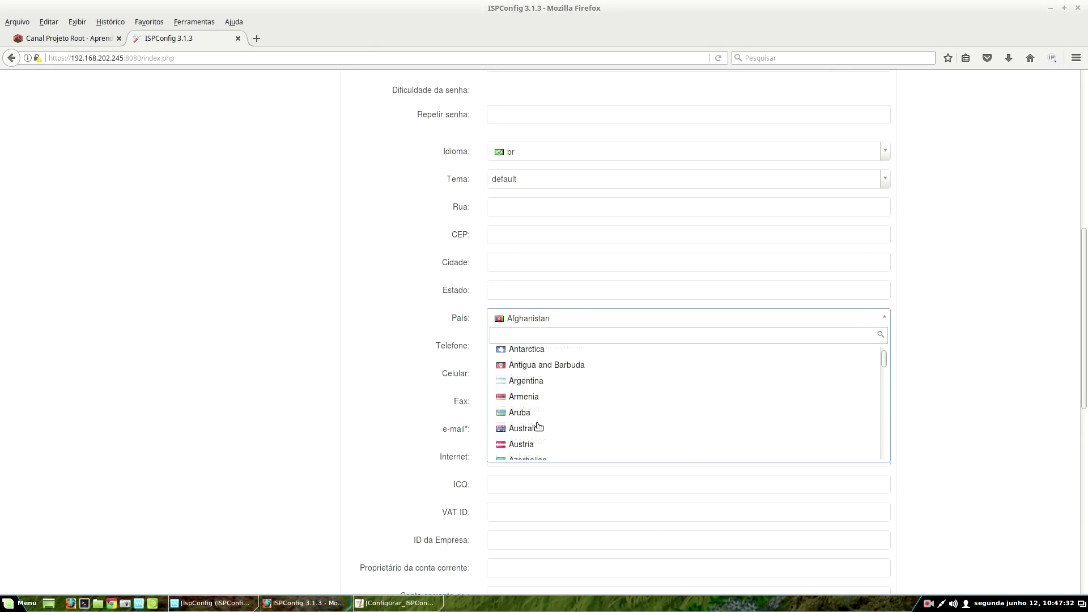
pyautogui.scroll(-5, 537, 427)
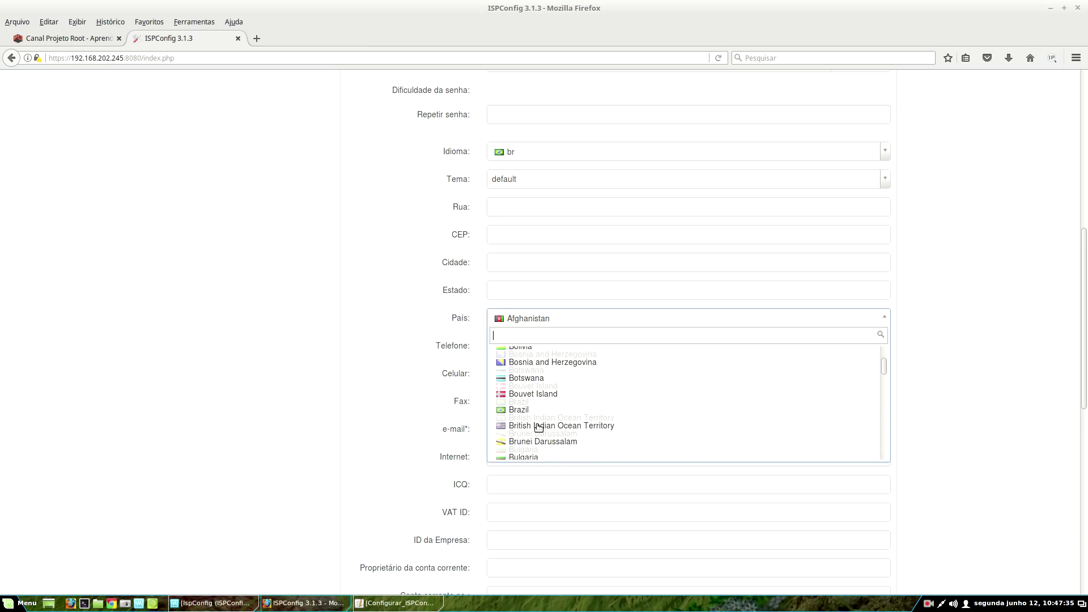
pyautogui.click(518, 387)
pyautogui.scroll(-3, 525, 337)
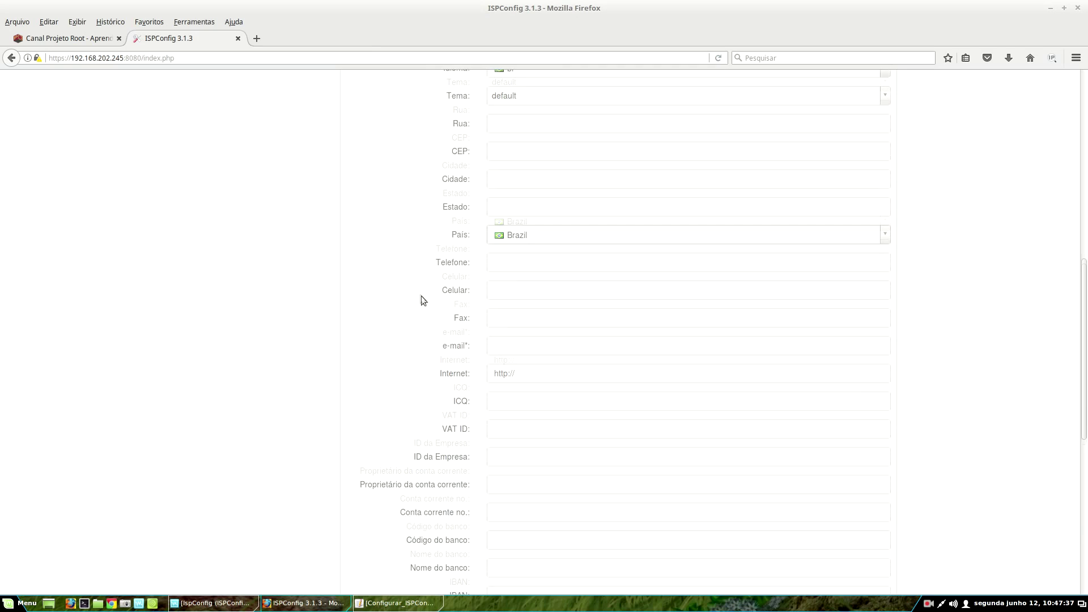
pyautogui.click(499, 333)
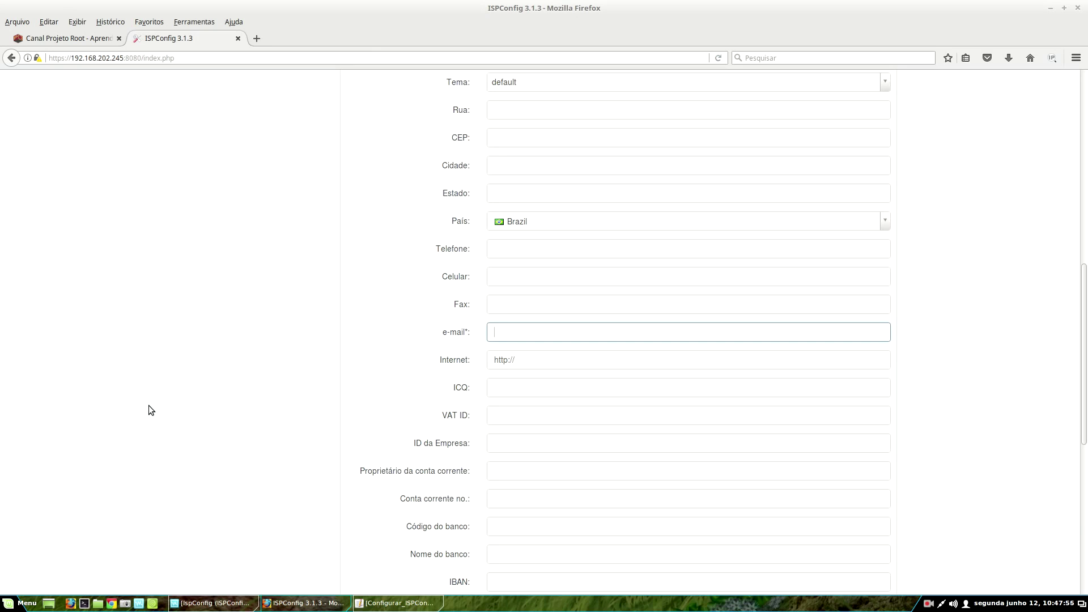
pyautogui.click(500, 388)
pyautogui.scroll(-2, 482, 444)
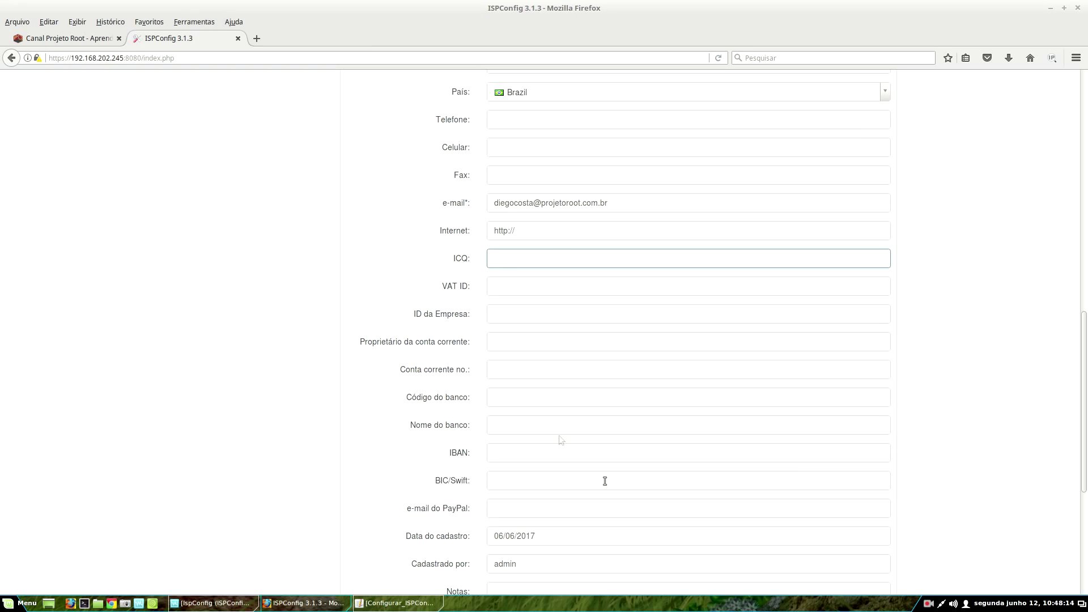
pyautogui.scroll(-1, 510, 334)
pyautogui.scroll(-1, 513, 346)
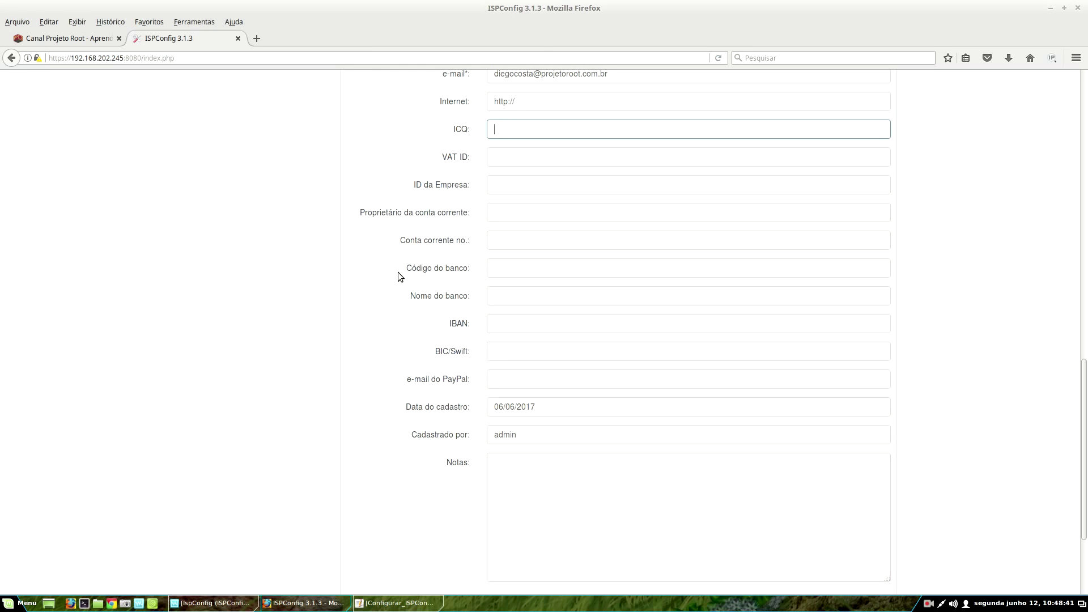
pyautogui.scroll(-3, 493, 334)
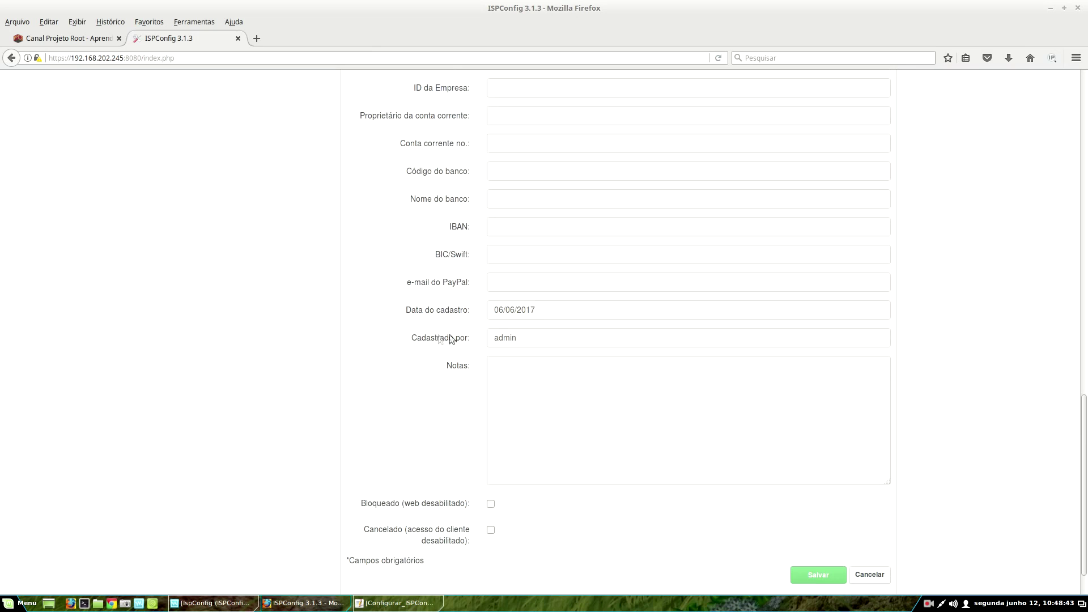
pyautogui.click(532, 338)
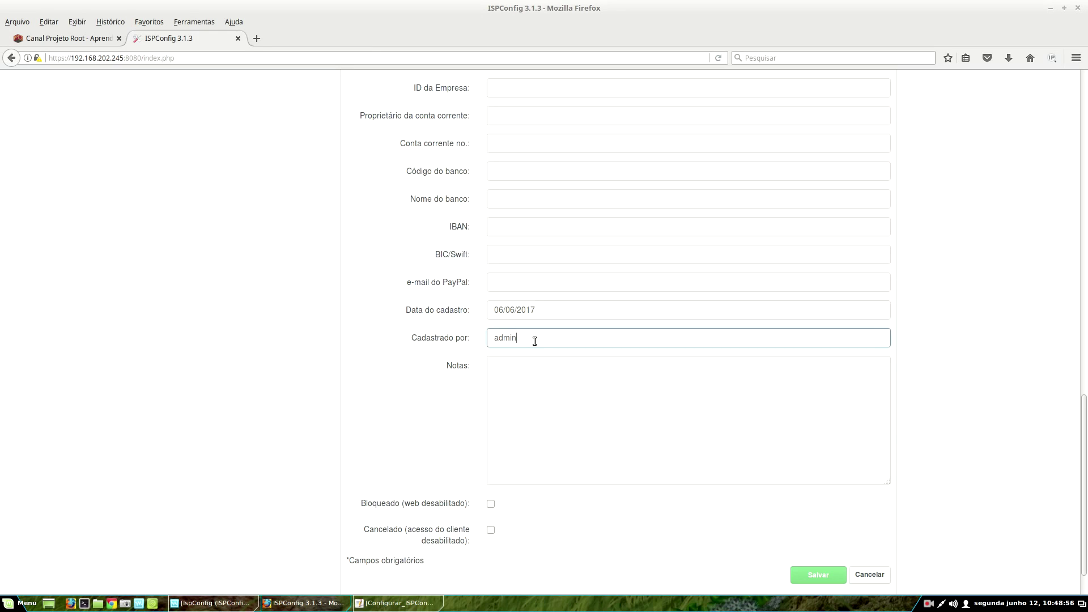
pyautogui.click(528, 381)
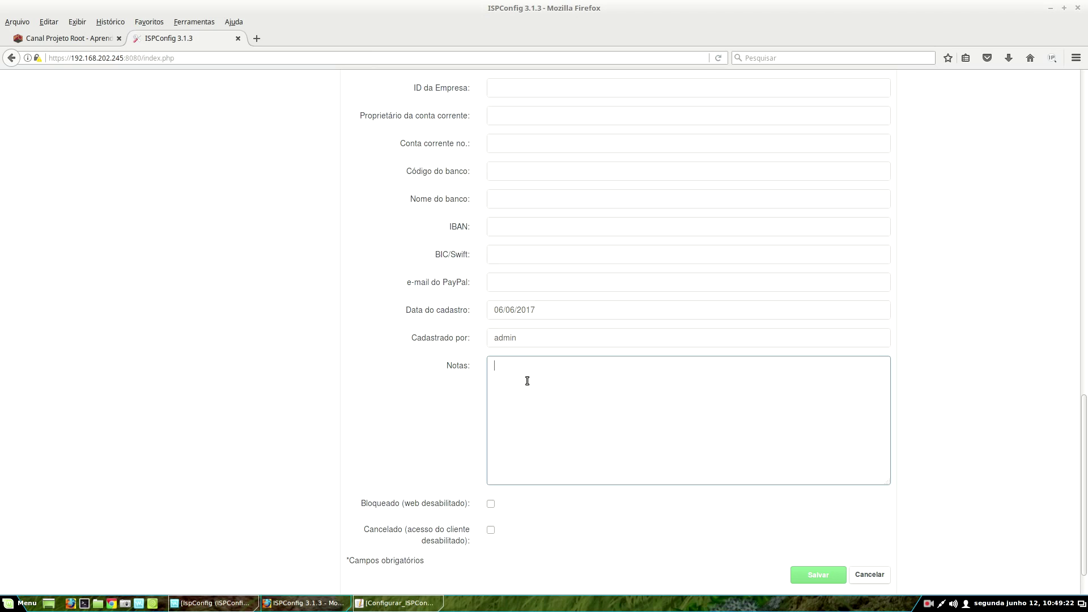
pyautogui.scroll(-2, 559, 342)
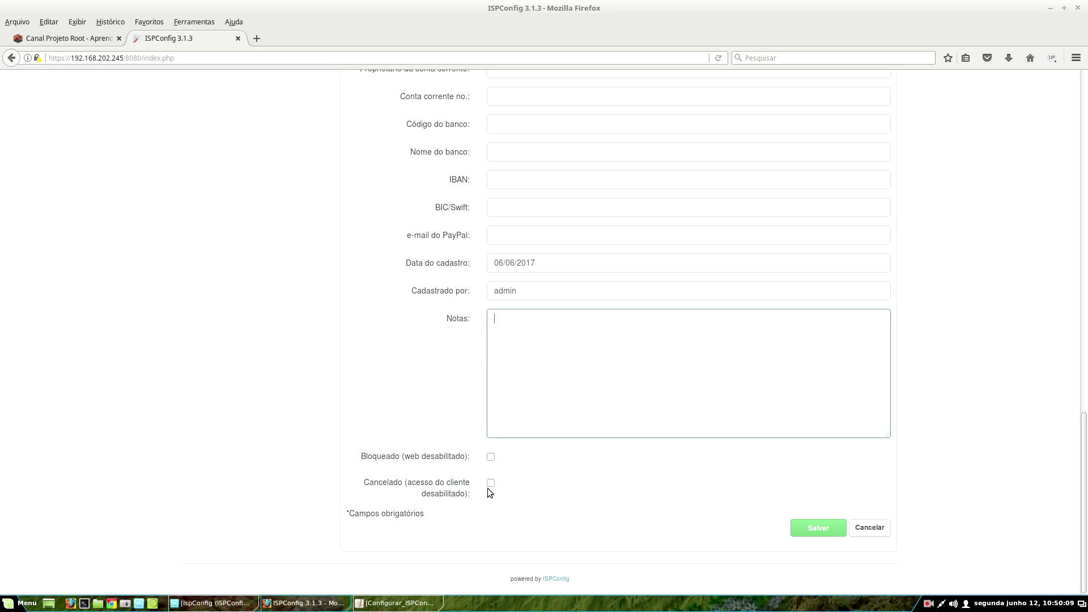
pyautogui.scroll(10, 974, 487)
pyautogui.scroll(8, 568, 367)
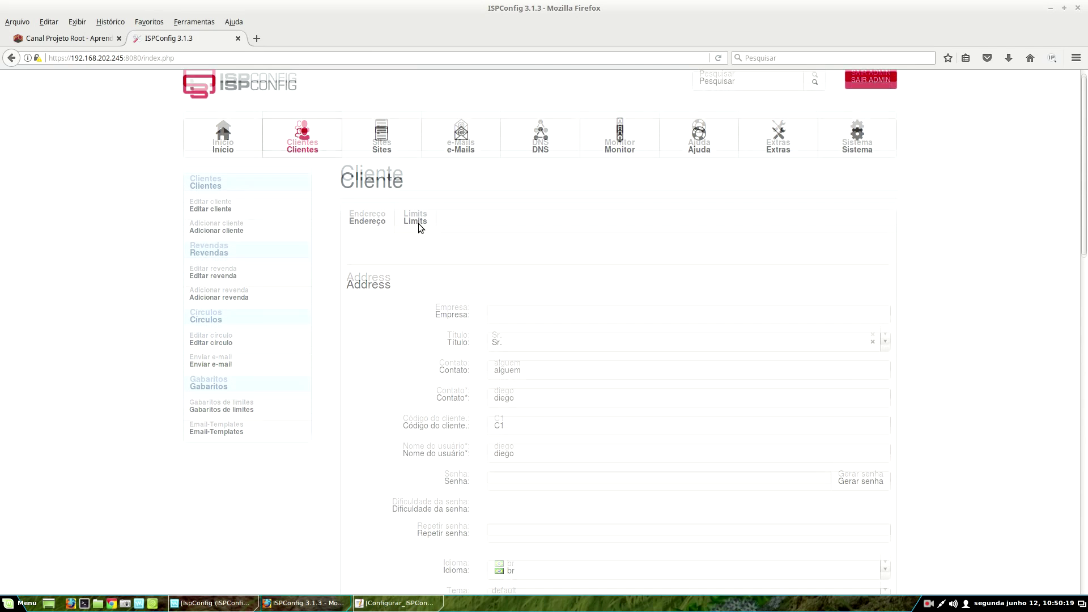
# - On the Limits tab, keep the Custom main template, no custom template, and no reseller client
pyautogui.click(418, 224)
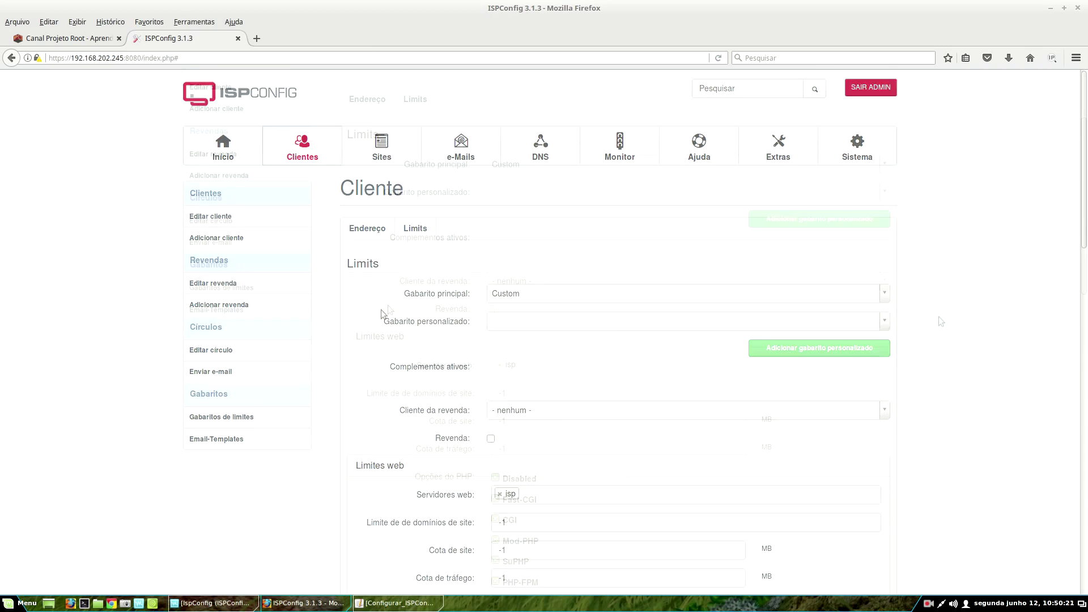
pyautogui.scroll(-2, 941, 322)
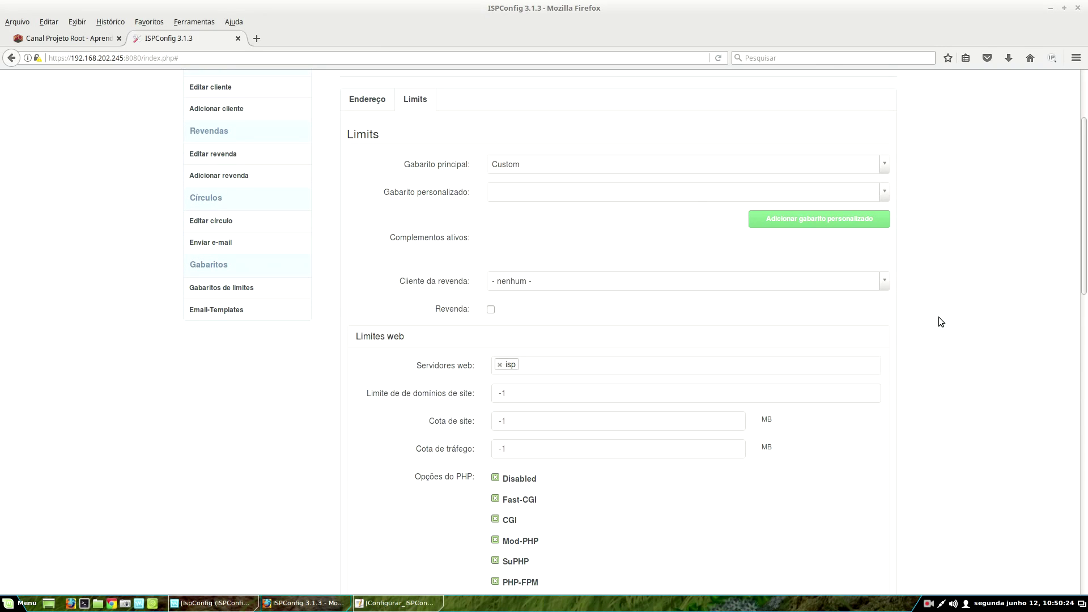
pyautogui.click(533, 164)
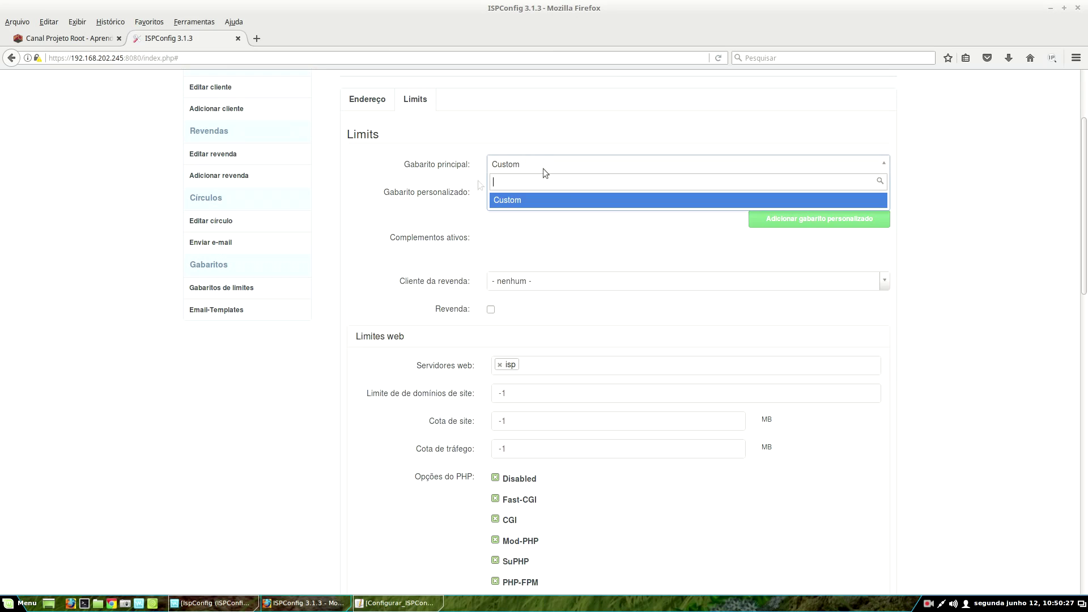
pyautogui.click(577, 209)
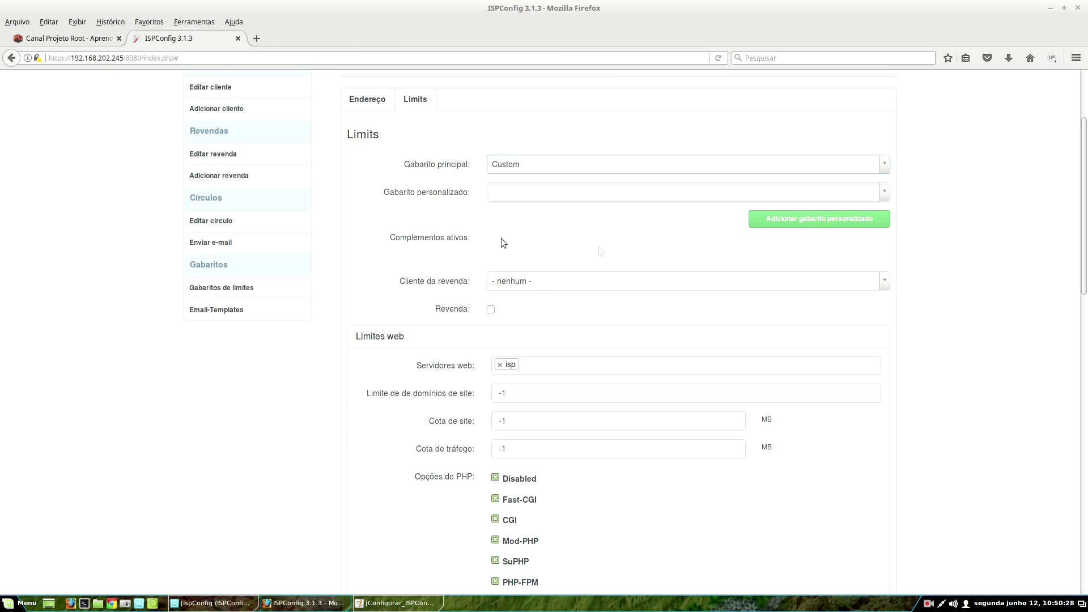
pyautogui.click(546, 195)
pyautogui.click(1030, 238)
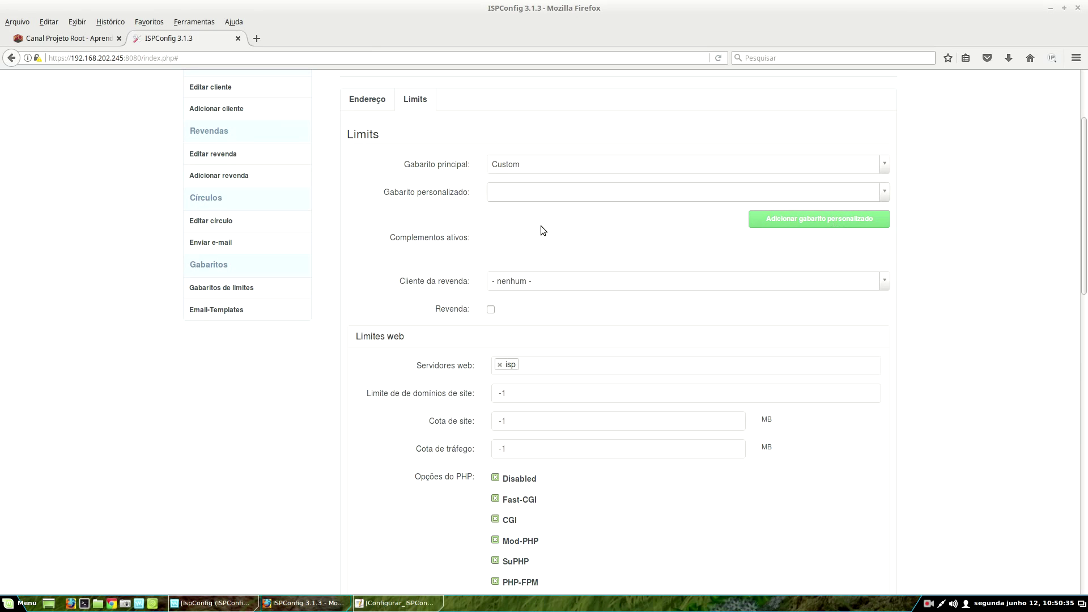
pyautogui.click(539, 190)
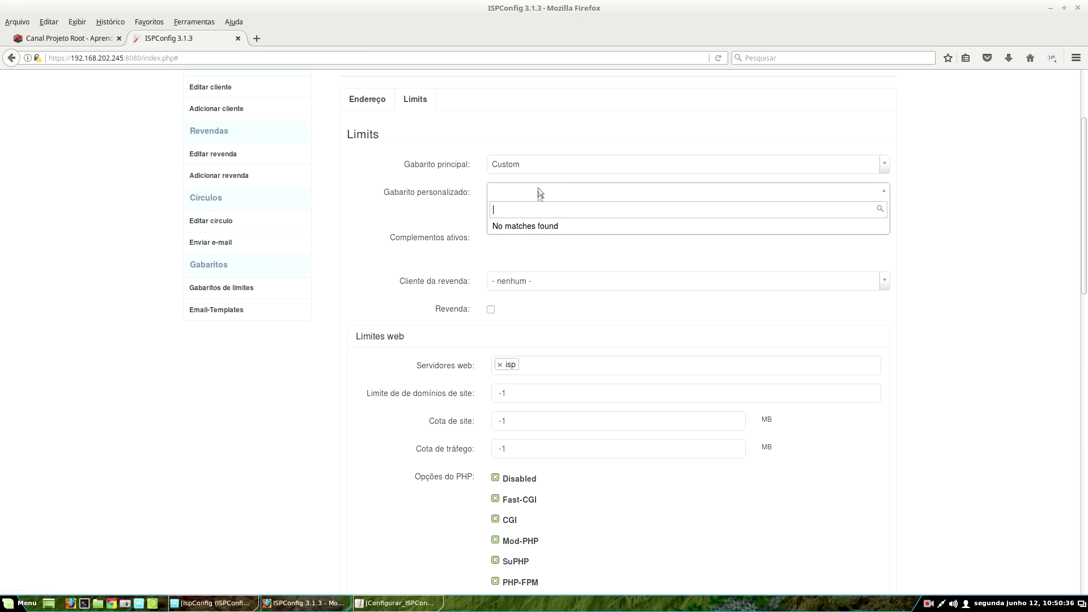
pyautogui.click(559, 253)
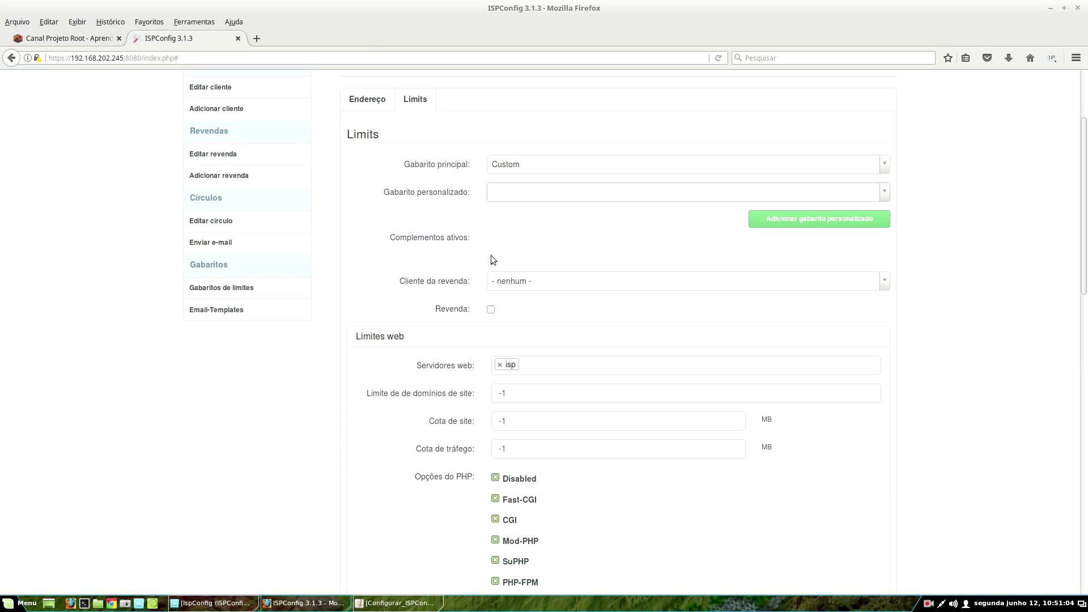
pyautogui.click(567, 282)
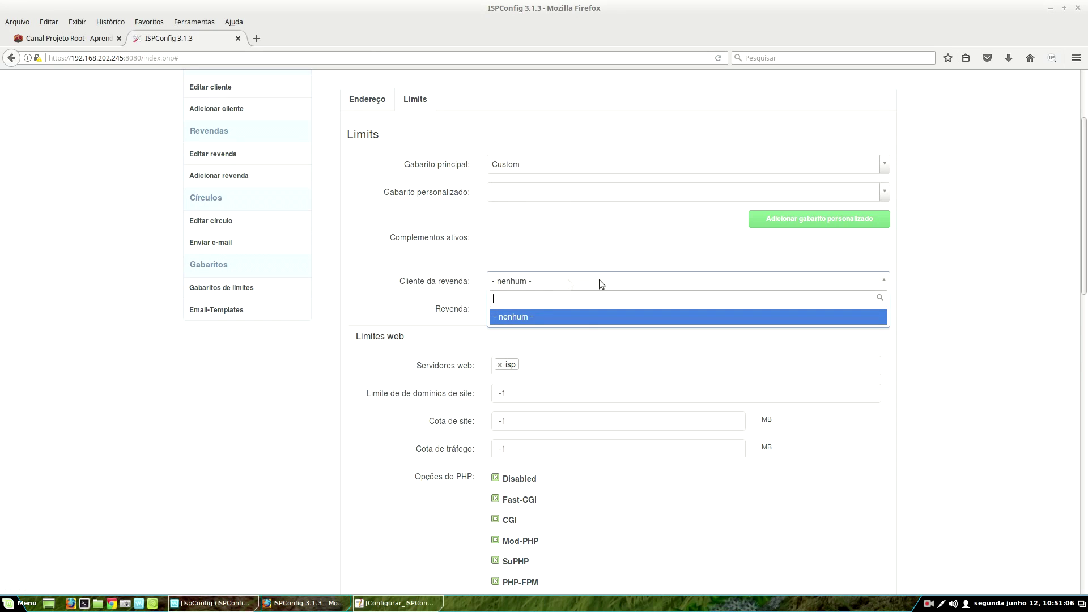
pyautogui.click(565, 253)
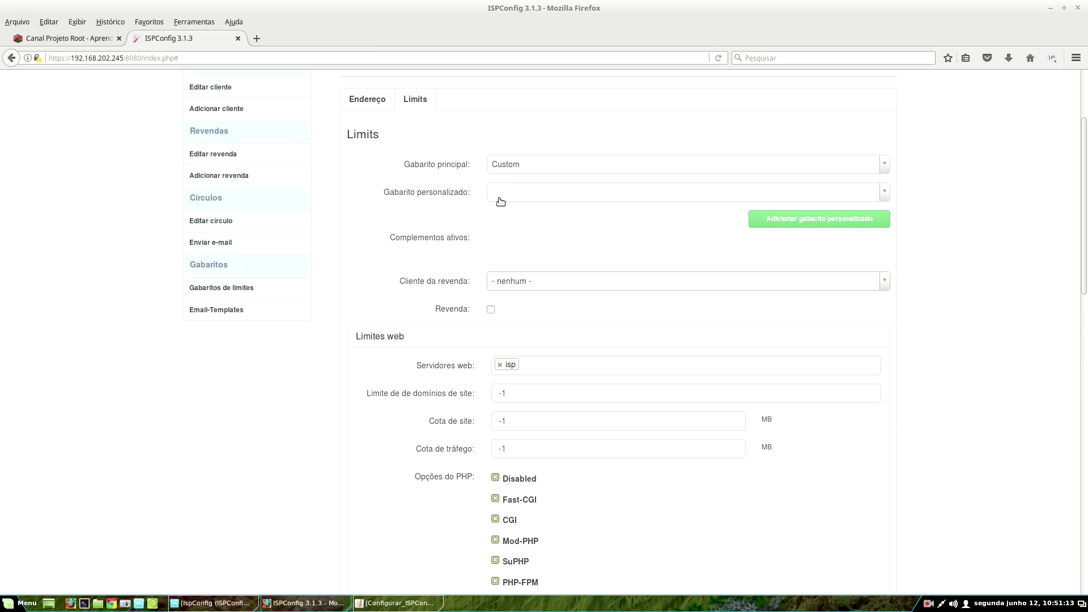
pyautogui.scroll(-5, 665, 350)
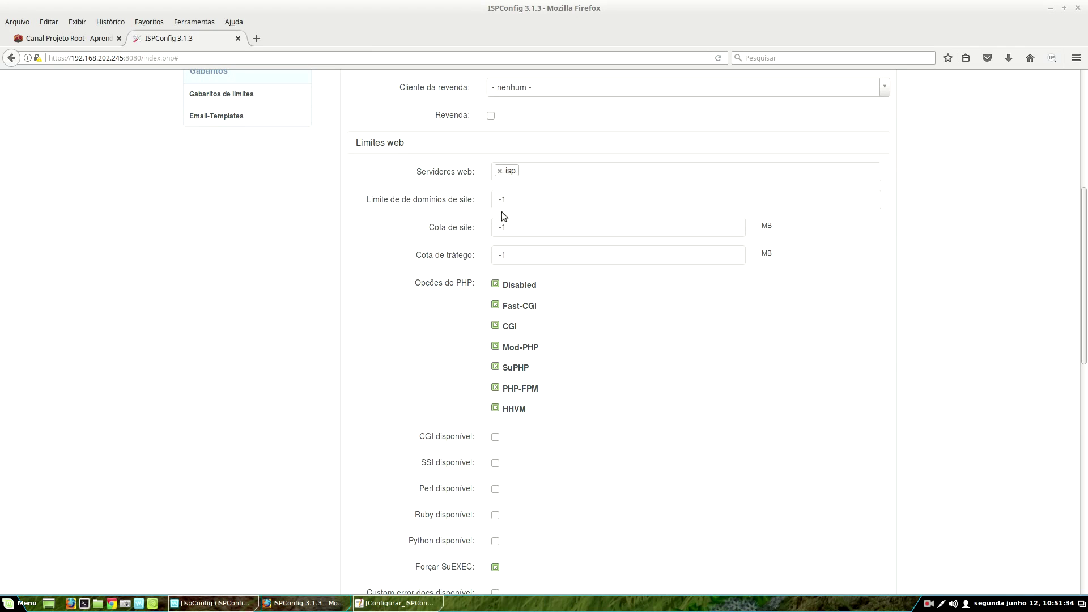
pyautogui.click(510, 200)
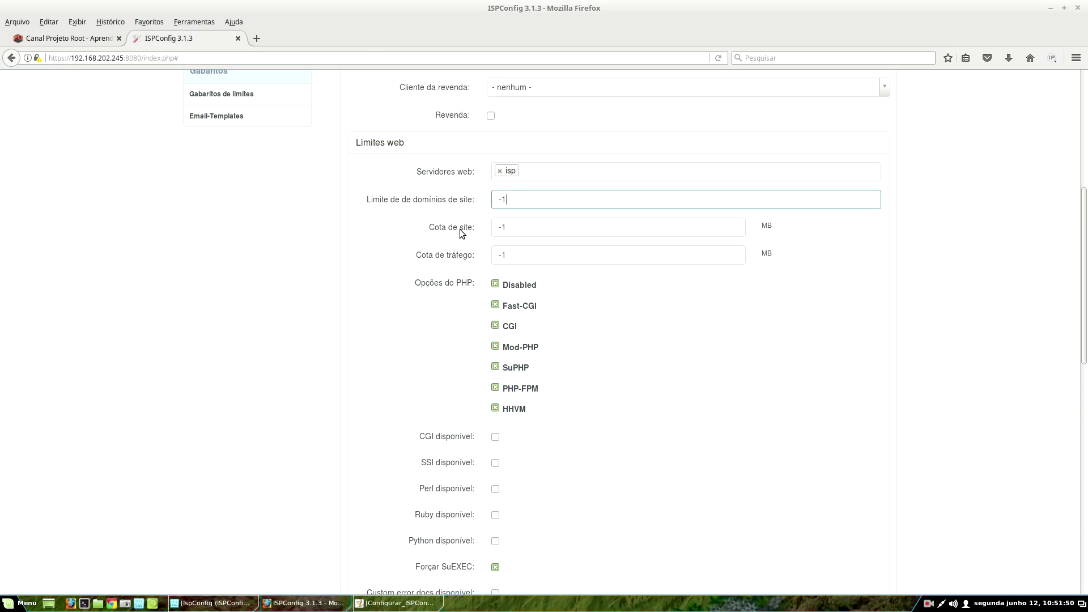
pyautogui.tripleClick(503, 254)
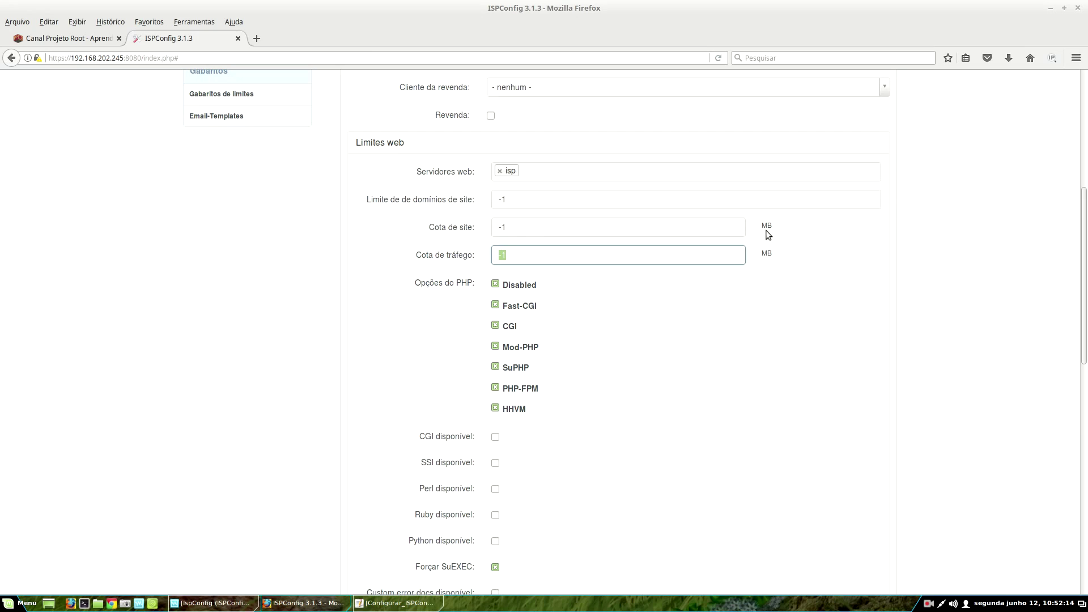
pyautogui.tripleClick(536, 225)
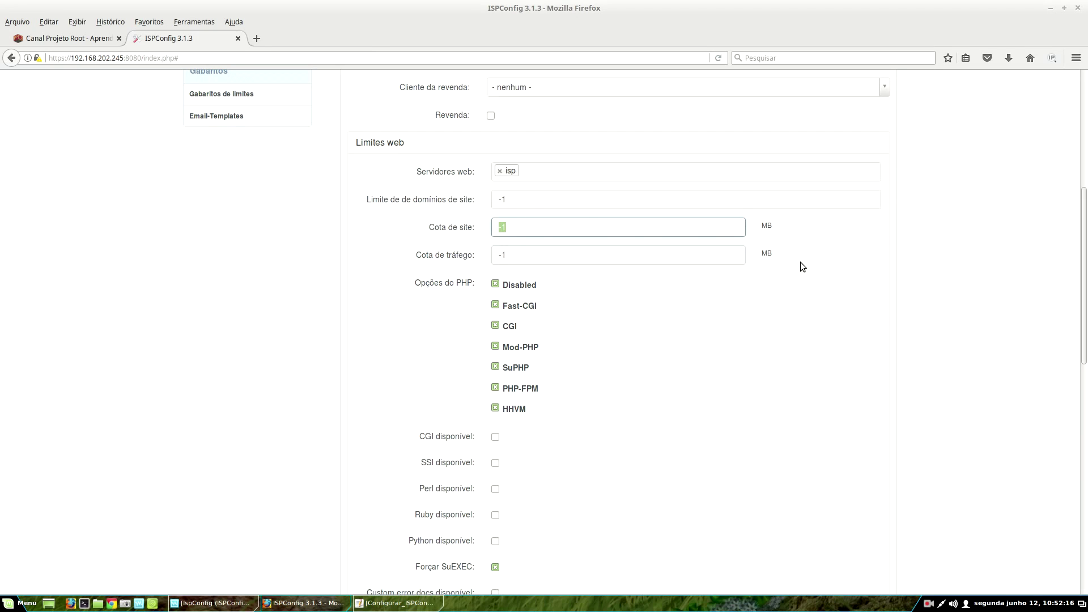
pyautogui.write('500')
pyautogui.doubleClick(529, 230)
pyautogui.write('1024')
pyautogui.press('BackSpace')
pyautogui.press('BackSpace')
pyautogui.press('BackSpace')
pyautogui.press('BackSpace')
pyautogui.write('-1')
pyautogui.scroll(-3, 365, 235)
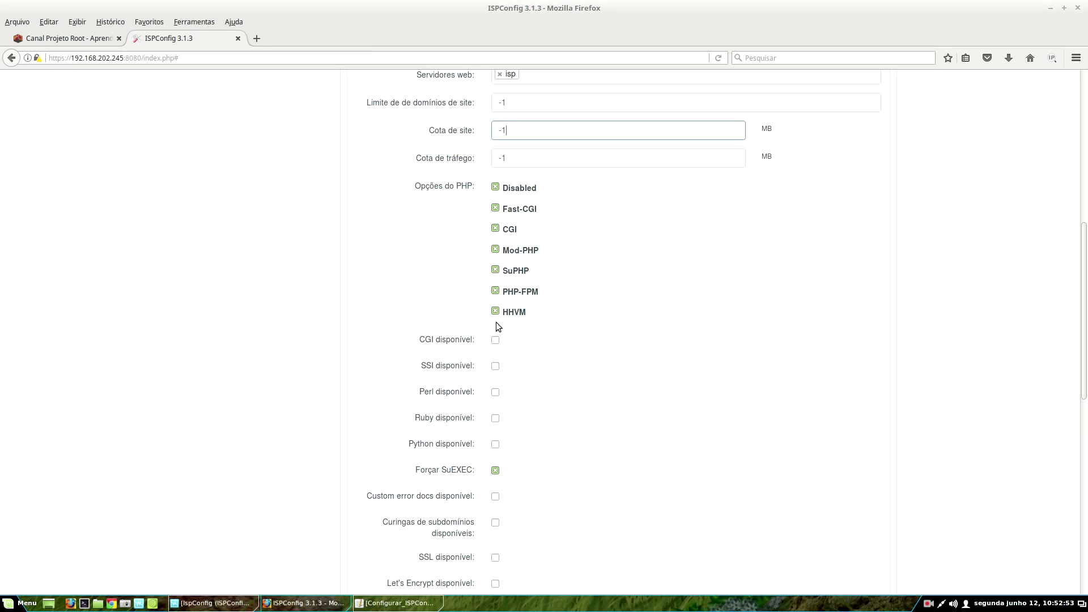
pyautogui.click(496, 188)
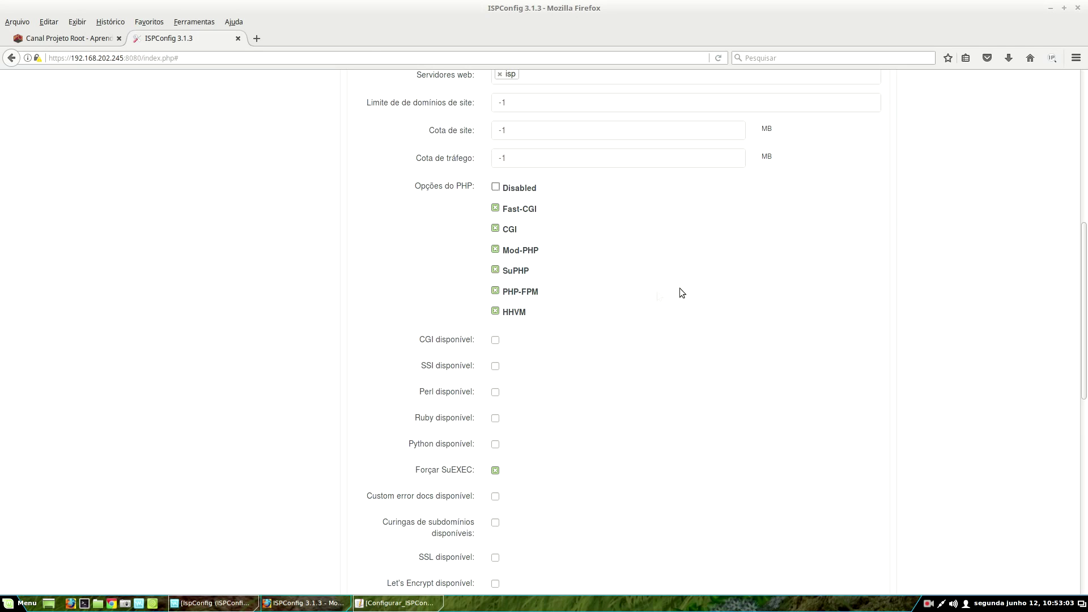
pyautogui.click(496, 188)
pyautogui.click(495, 291)
pyautogui.click(495, 270)
pyautogui.click(495, 228)
pyautogui.click(495, 208)
pyautogui.click(494, 291)
pyautogui.click(496, 270)
pyautogui.click(495, 229)
pyautogui.click(495, 208)
pyautogui.click(495, 187)
pyautogui.scroll(-5, 747, 296)
pyautogui.scroll(1, 421, 204)
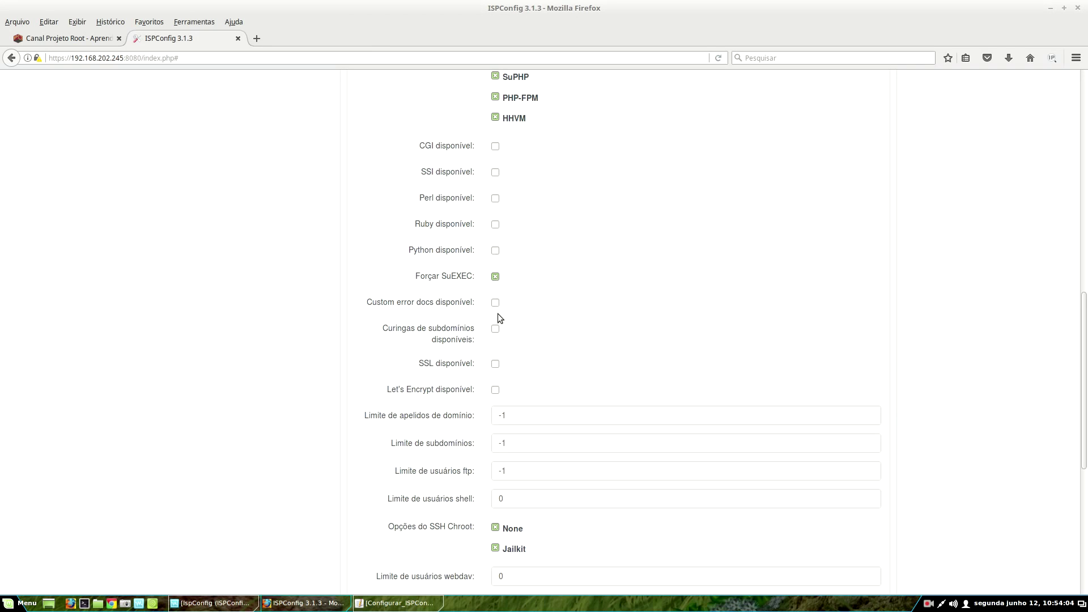
# - Select the shell user limit value 0 to review it
pyautogui.scroll(-3, 539, 320)
pyautogui.scroll(-3, 631, 261)
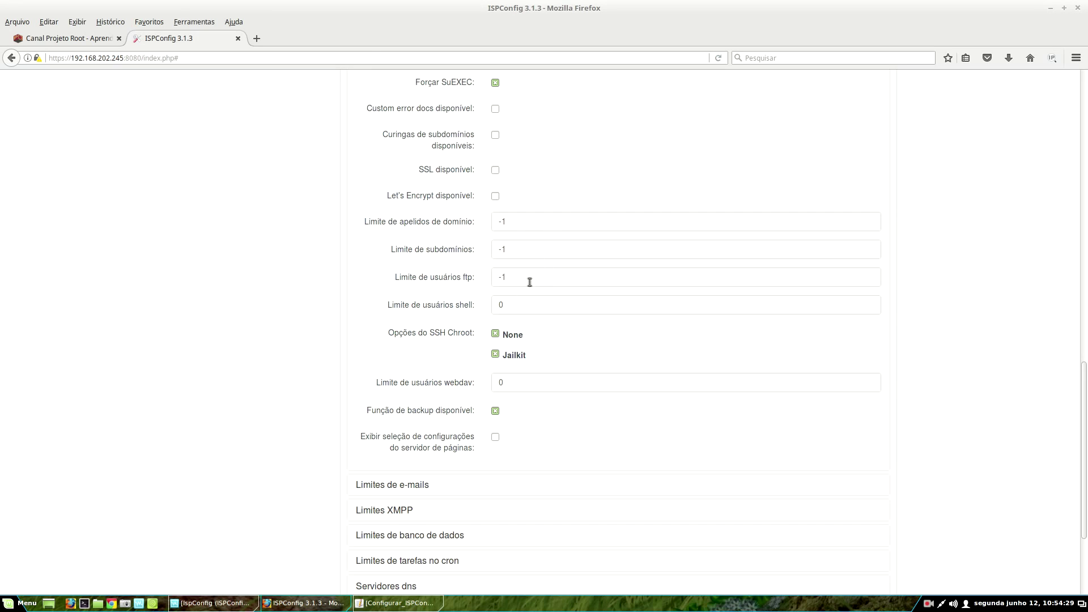
pyautogui.click(398, 312)
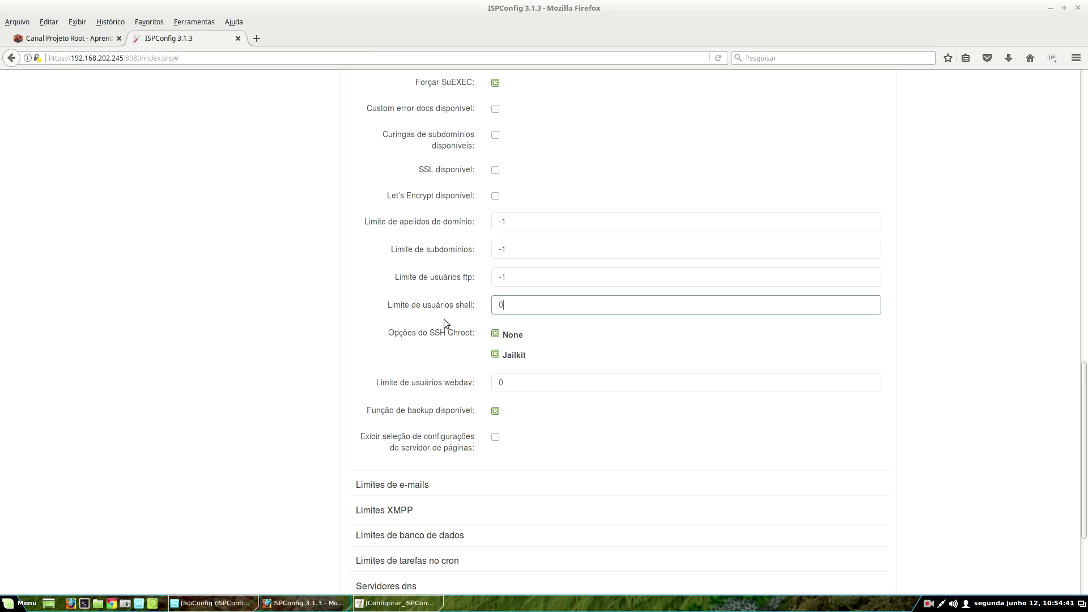
pyautogui.moveTo(512, 309); pyautogui.dragTo(257, 382)
# - Expand the e-mail limits section at the bottom of the client form
pyautogui.scroll(-2, 426, 390)
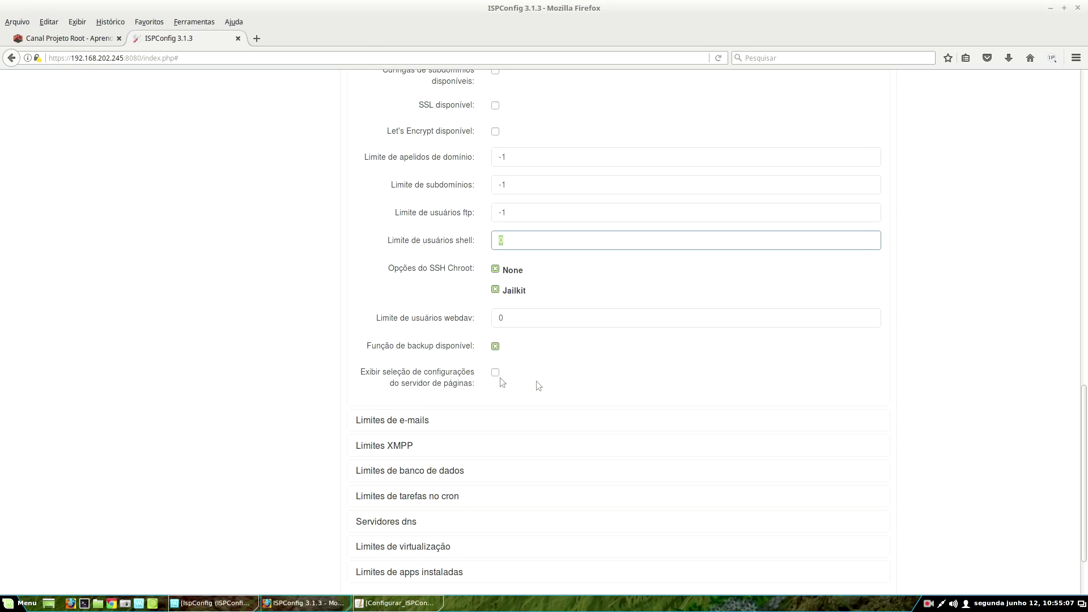
pyautogui.scroll(-3, 511, 275)
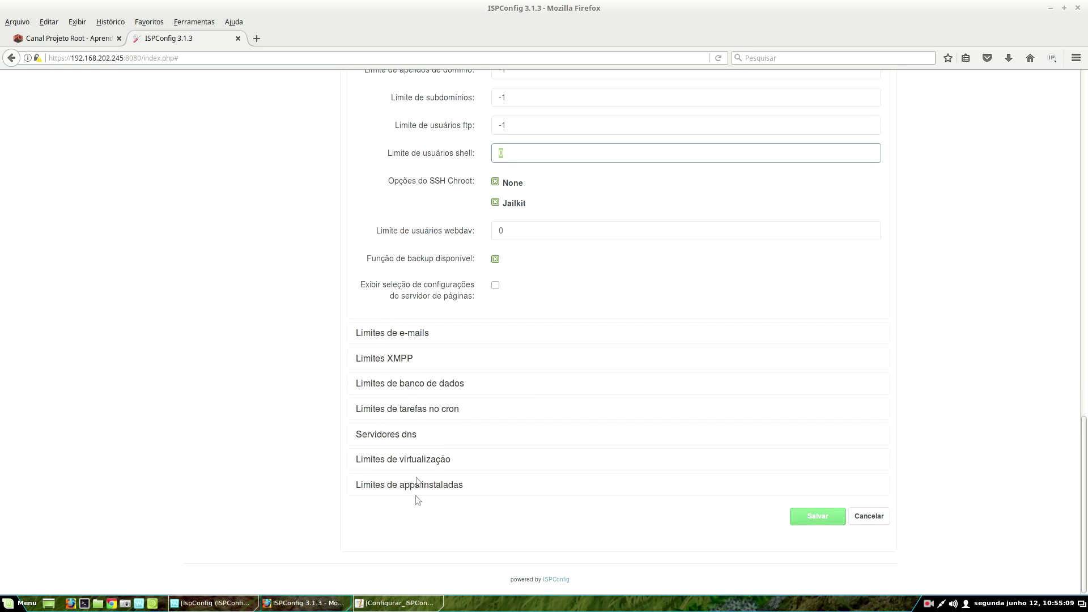
pyautogui.scroll(15, 546, 339)
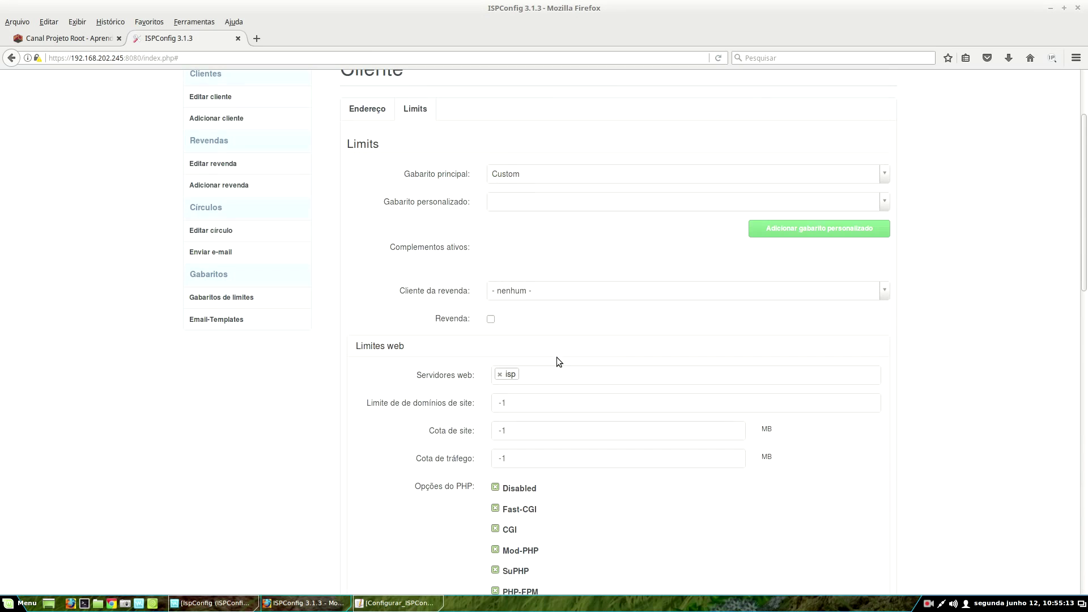
pyautogui.scroll(-3, 402, 386)
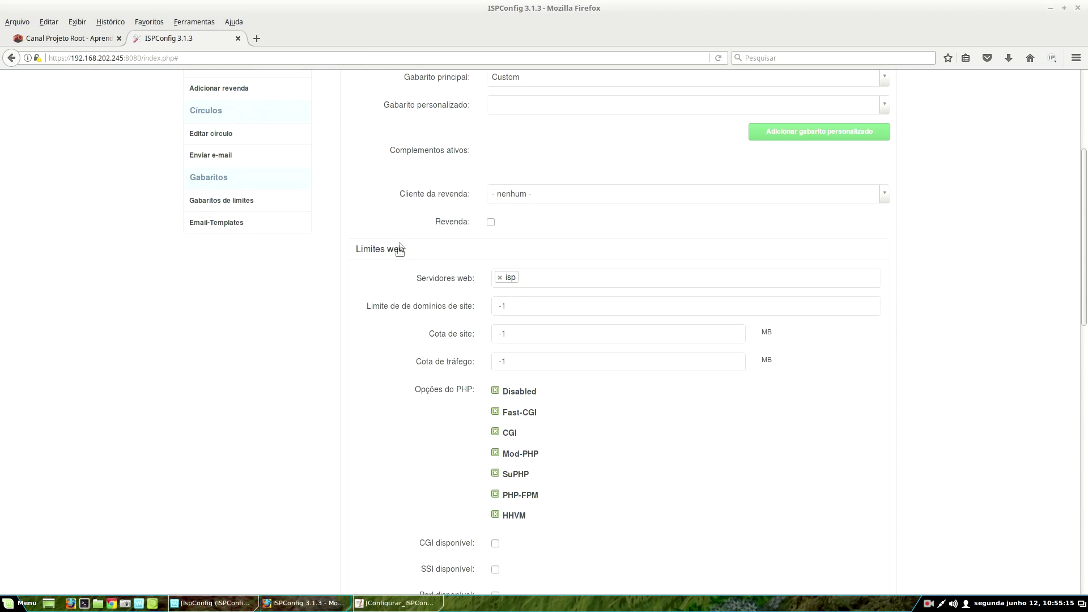
pyautogui.scroll(-15, 408, 252)
pyautogui.press('Tab')
pyautogui.scroll(-9, 433, 379)
pyautogui.click(364, 262)
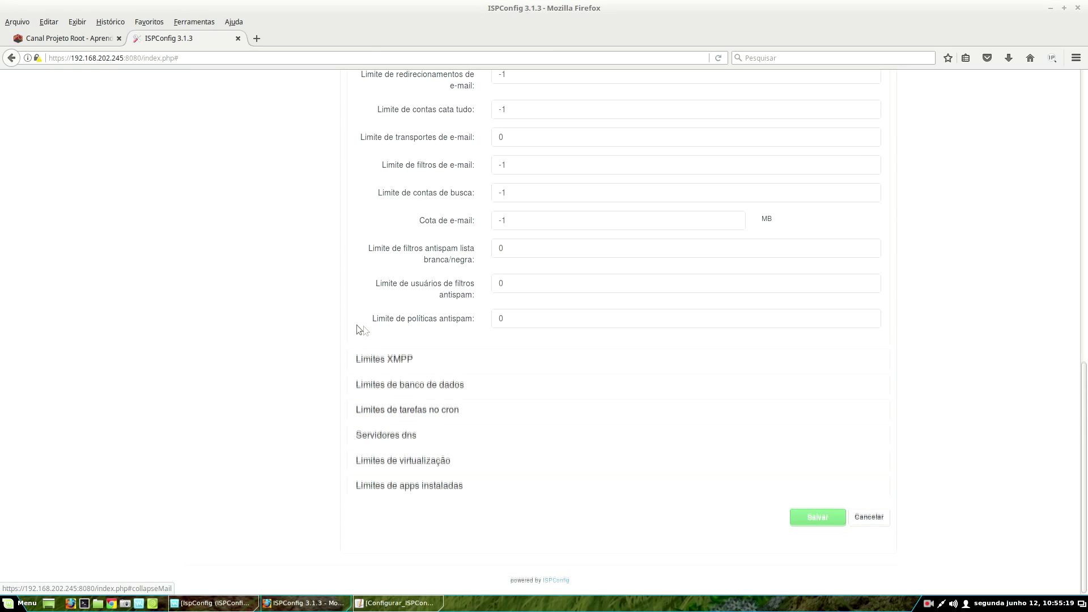
# - Expand the XMPP, database, cron, DNS, virtualization and installed-apps limit sections, then return to the top
pyautogui.click(407, 363)
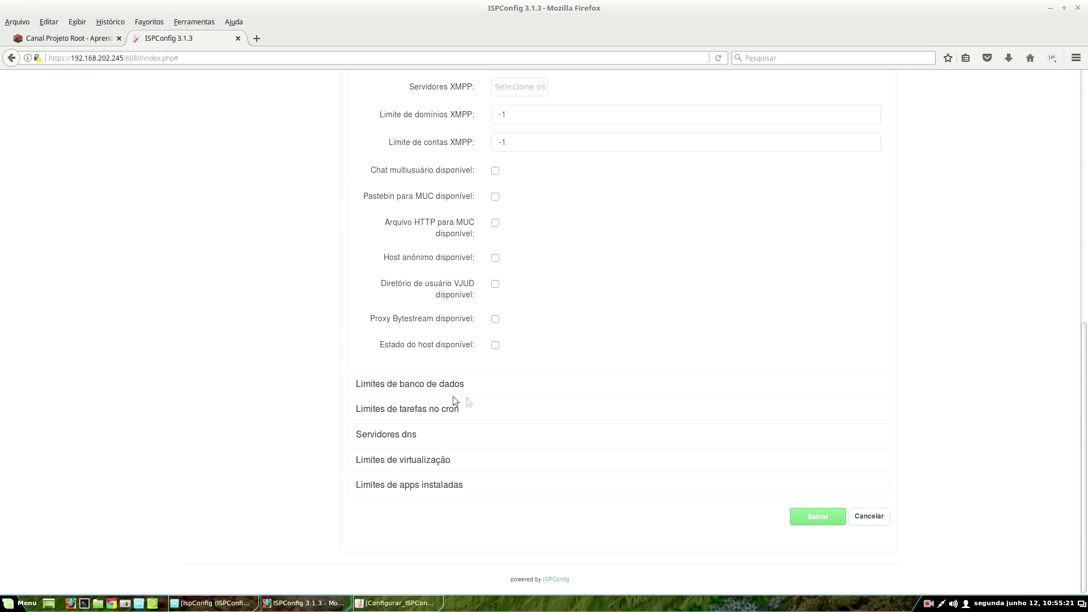
pyautogui.click(365, 384)
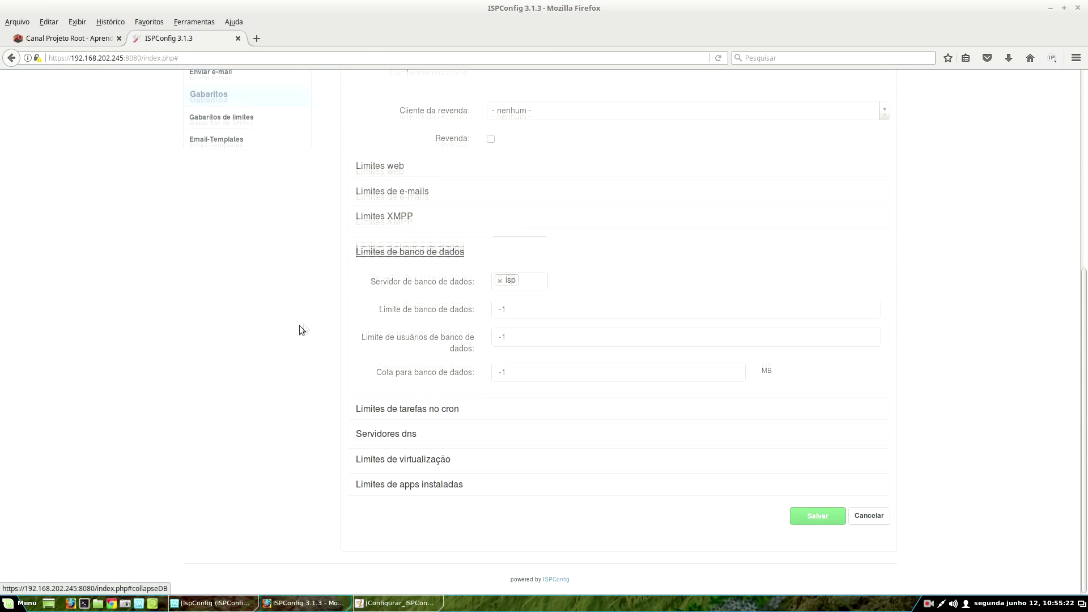
pyautogui.click(389, 413)
pyautogui.click(418, 436)
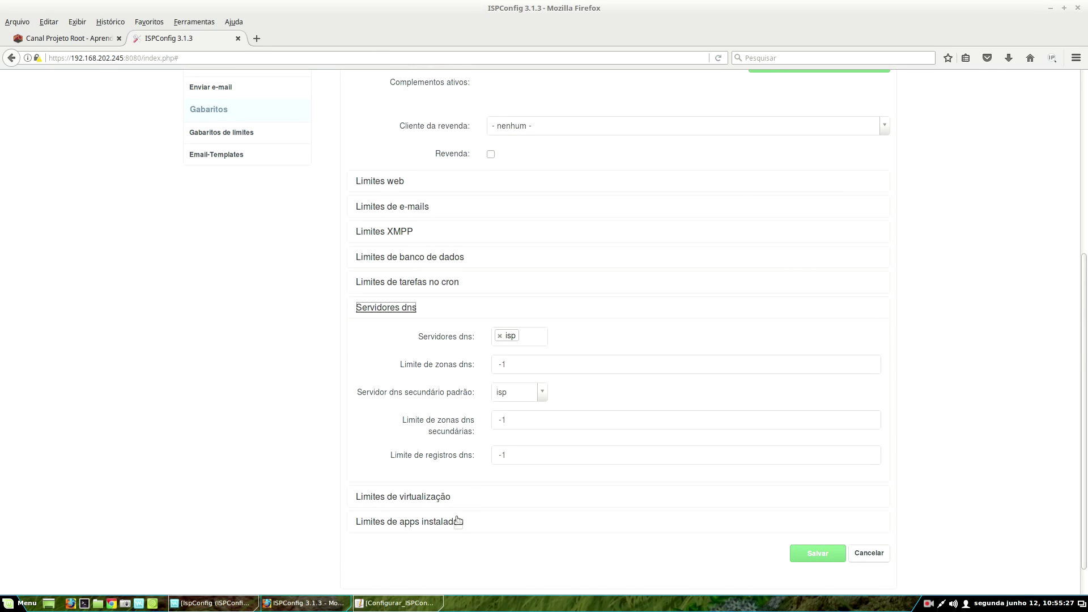
pyautogui.click(436, 499)
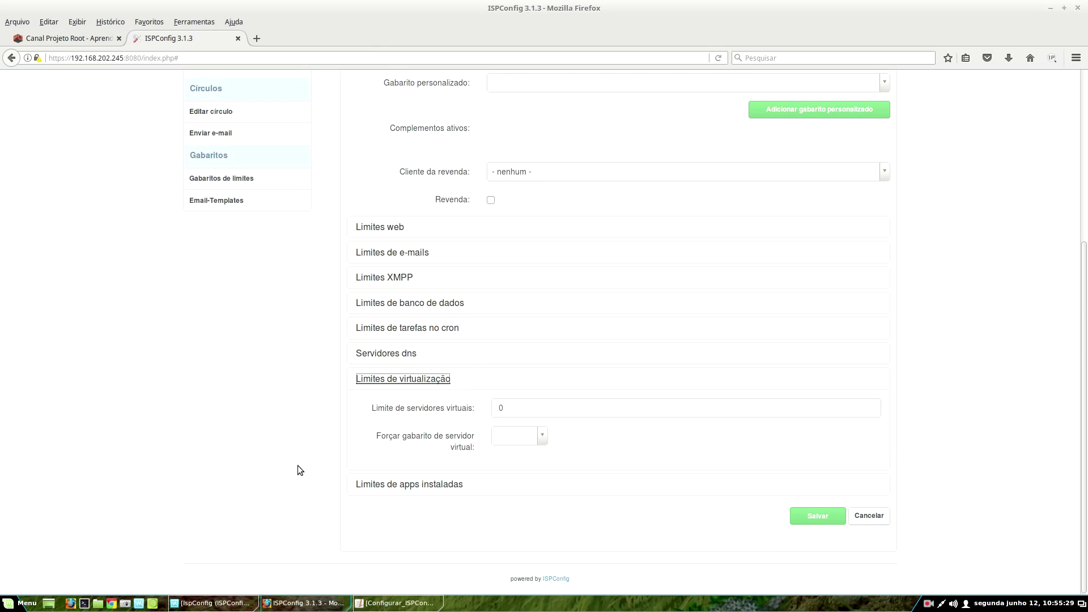
pyautogui.click(434, 485)
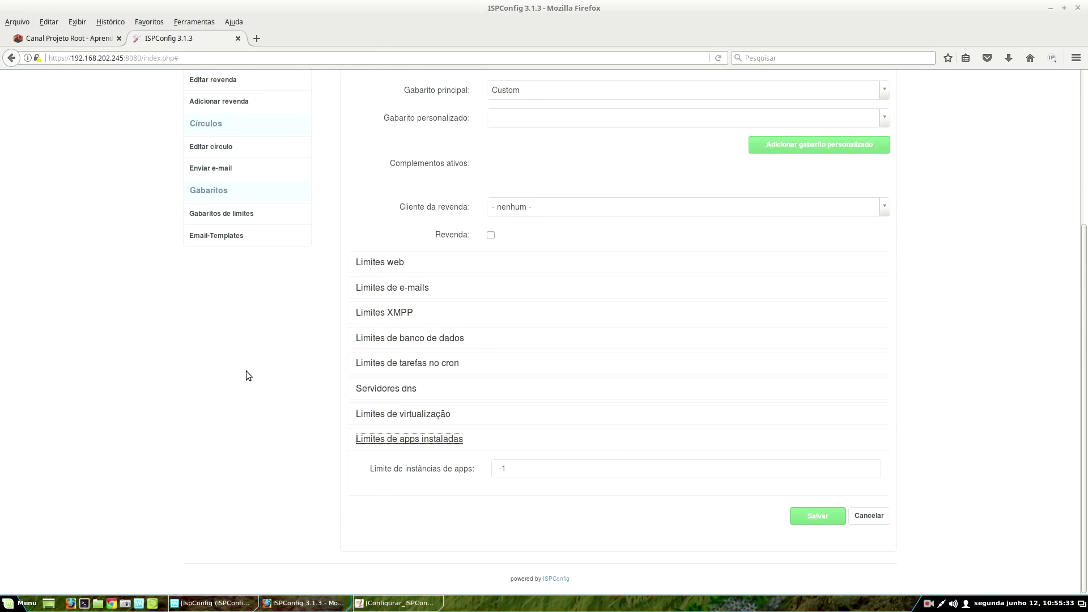
pyautogui.scroll(5, 704, 450)
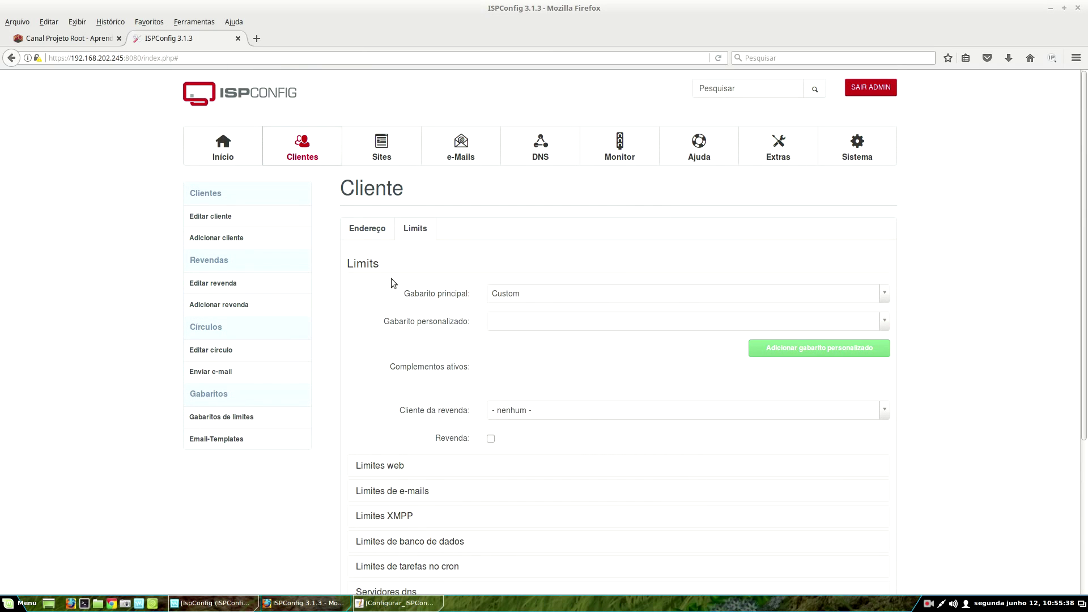
# - Expand the web limits section and scroll through its settings
pyautogui.click(392, 465)
pyautogui.scroll(-4, 414, 225)
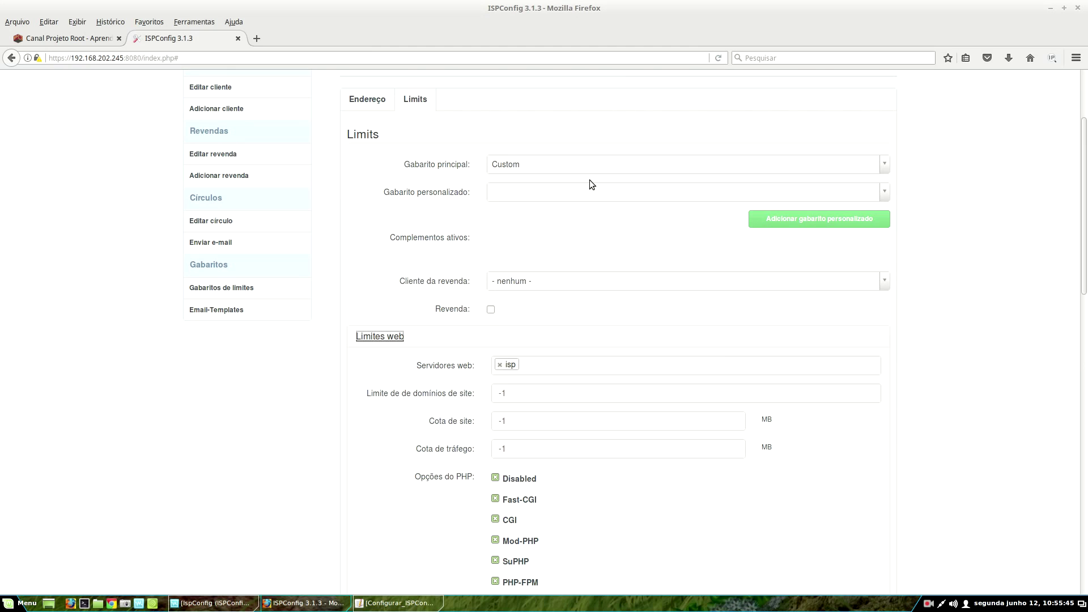
pyautogui.scroll(-5, 567, 234)
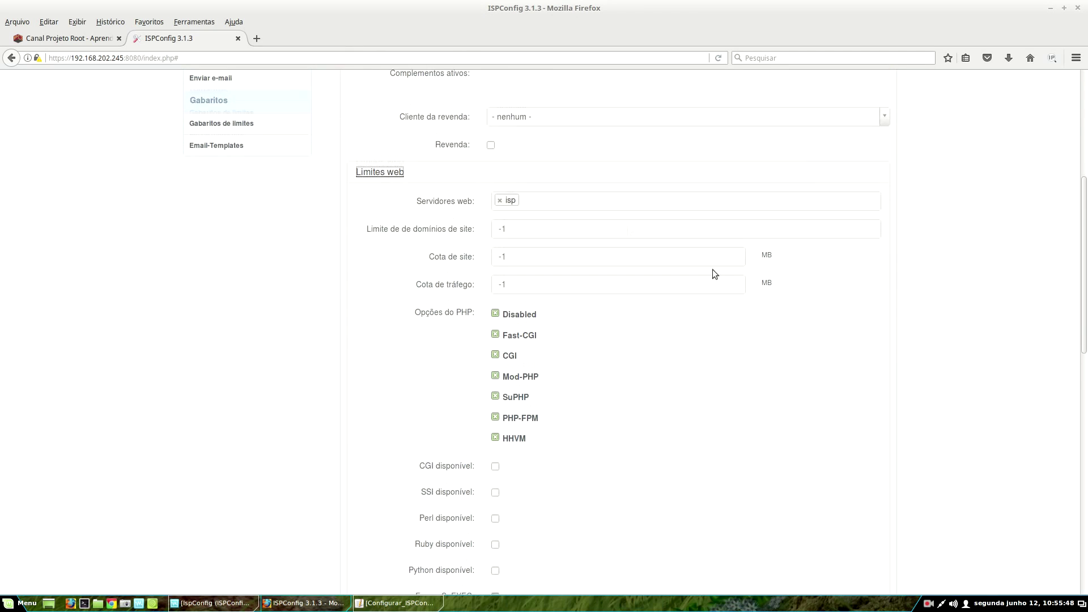
pyautogui.scroll(-5, 713, 271)
pyautogui.scroll(-5, 383, 343)
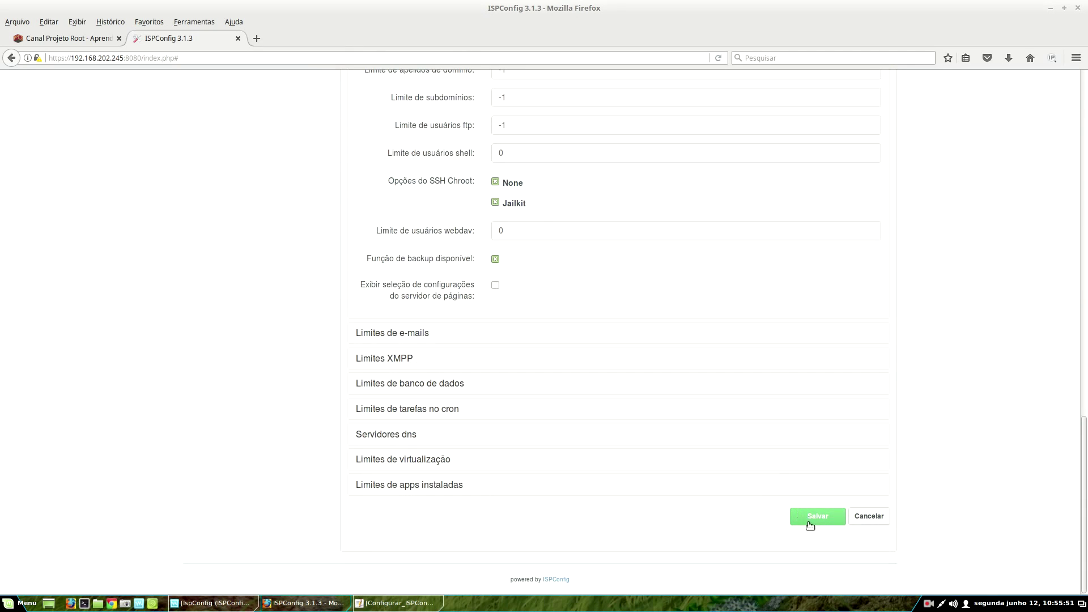
pyautogui.scroll(15, 605, 372)
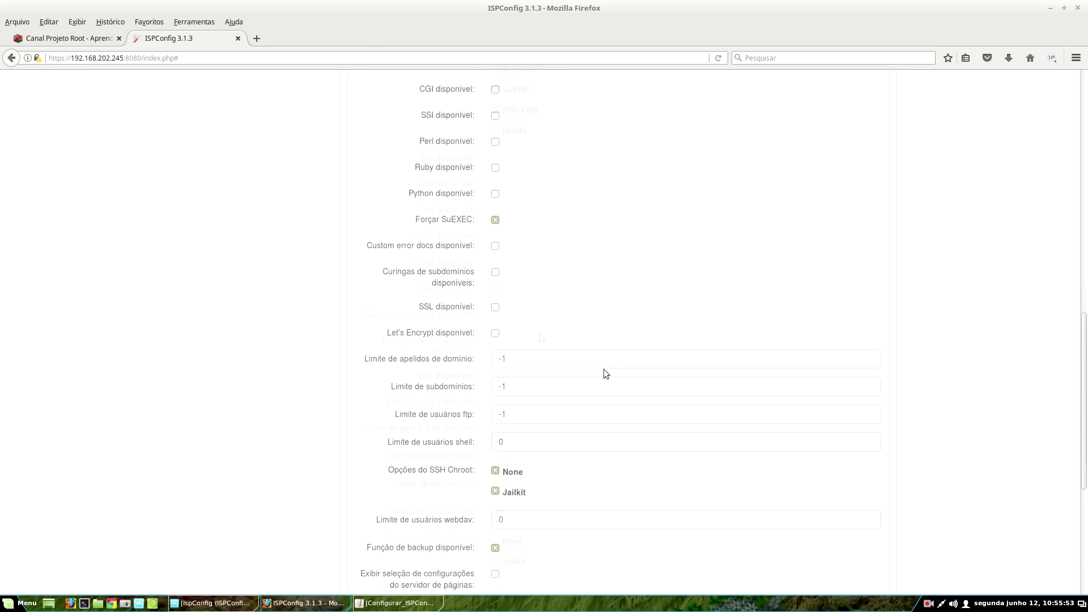
pyautogui.scroll(3, 363, 229)
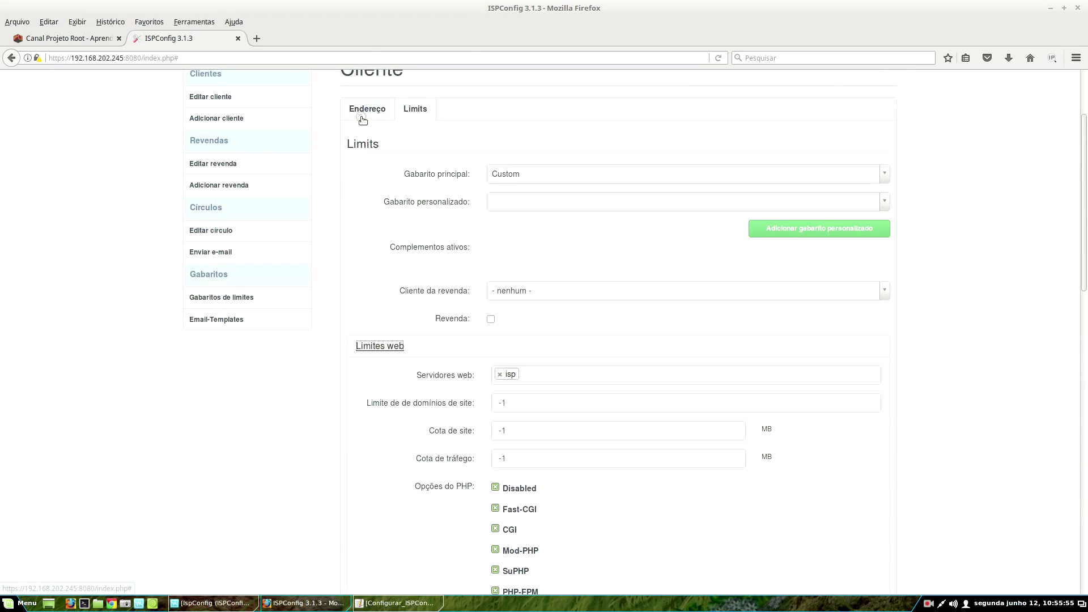
# - Return to the address tab and scroll down to the blocked and cancelled options
pyautogui.click(363, 115)
pyautogui.scroll(-3, 510, 283)
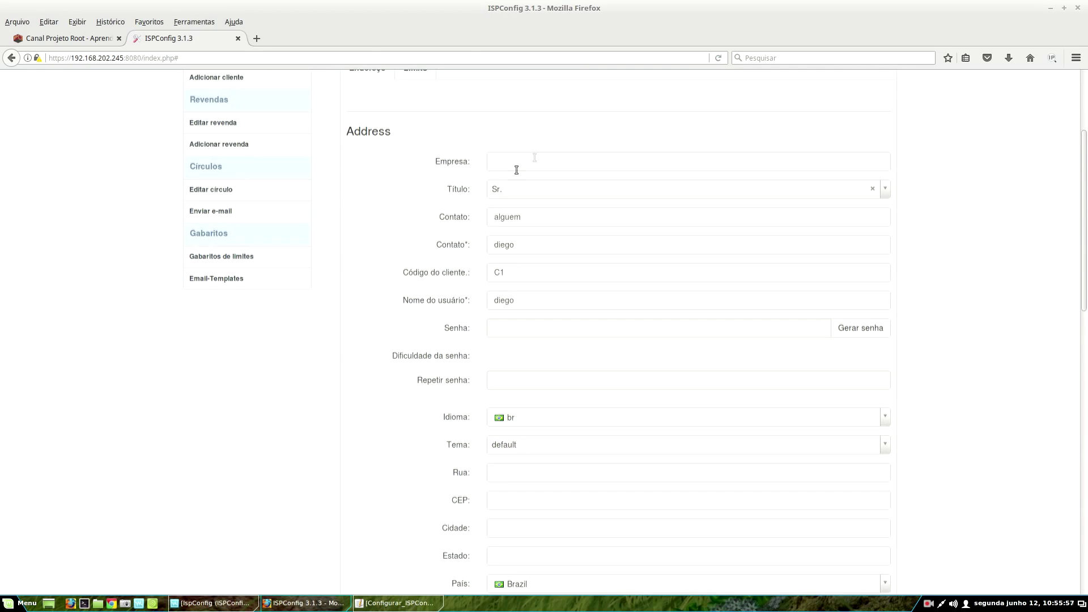
pyautogui.scroll(-1, 608, 330)
pyautogui.scroll(-15, 606, 326)
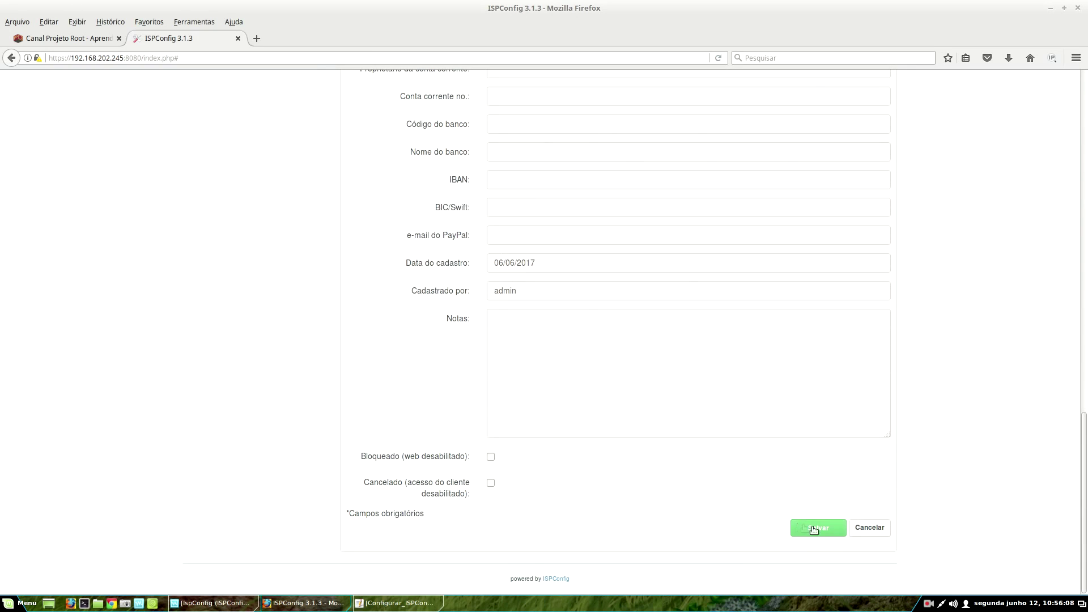
# - Save the new client form with its empty notes and blocking options unchecked
pyautogui.click(815, 529)
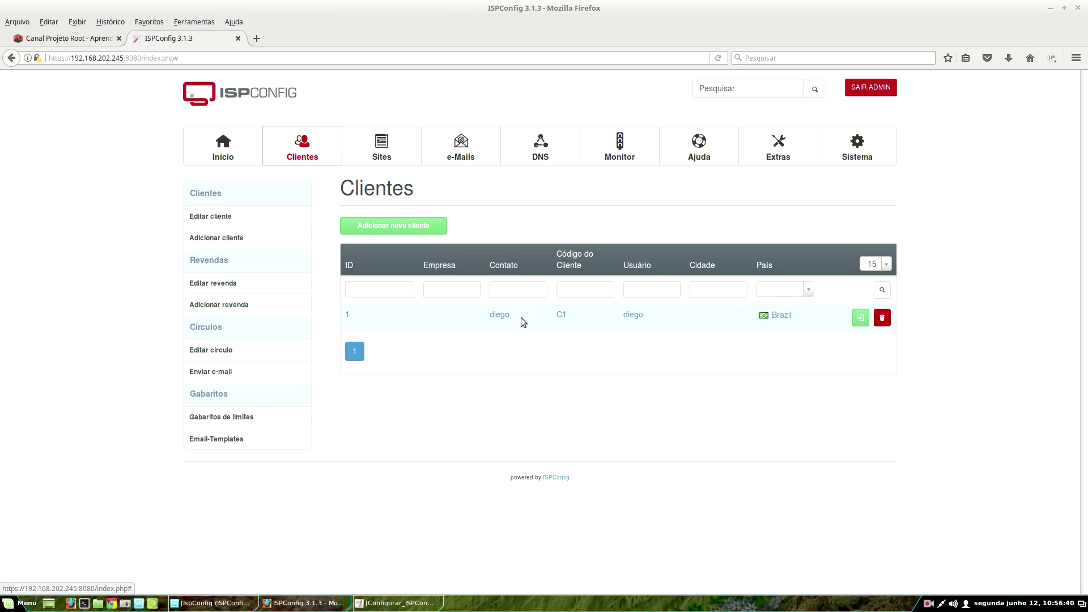
# - Open the first client's record and scroll down through its form
pyautogui.click(560, 317)
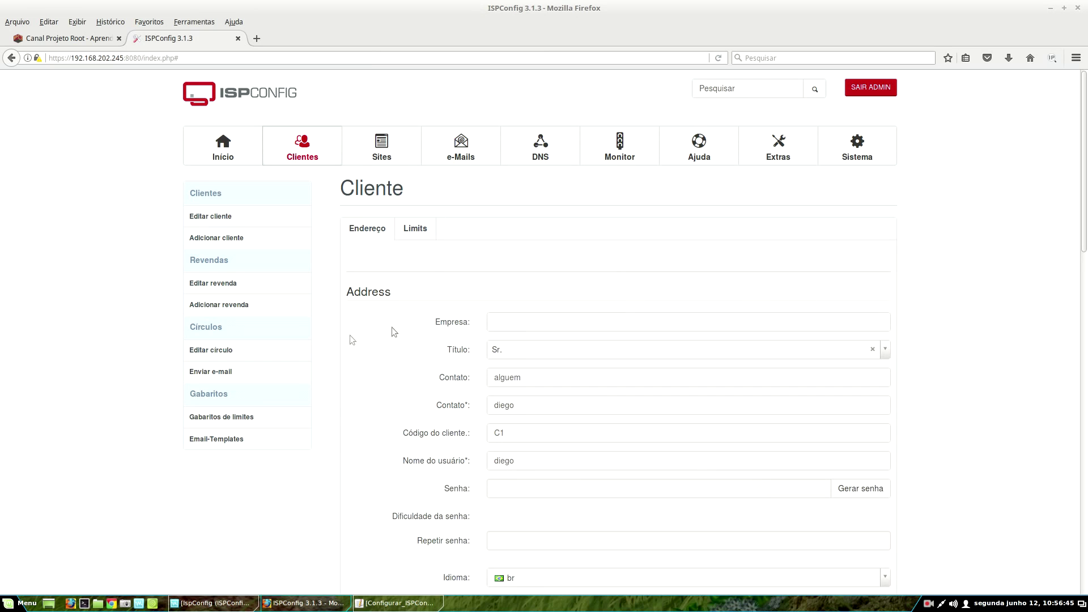
pyautogui.scroll(-3, 392, 327)
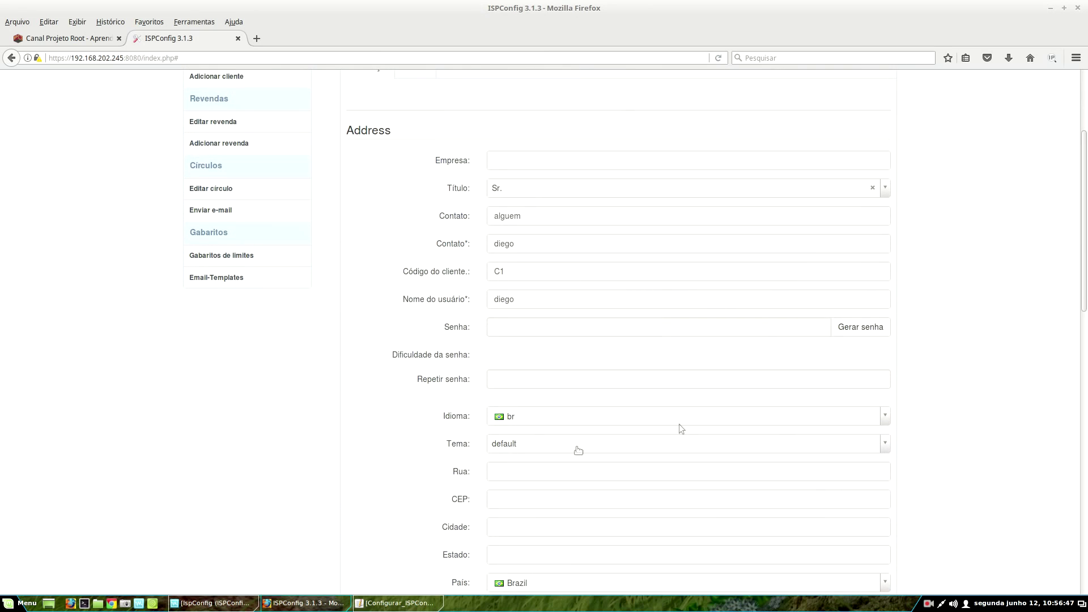
pyautogui.scroll(-3, 579, 450)
pyautogui.scroll(-1, 792, 392)
pyautogui.scroll(-3, 563, 333)
pyautogui.scroll(5, 779, 400)
pyautogui.scroll(-2, 780, 403)
pyautogui.scroll(-11, 856, 463)
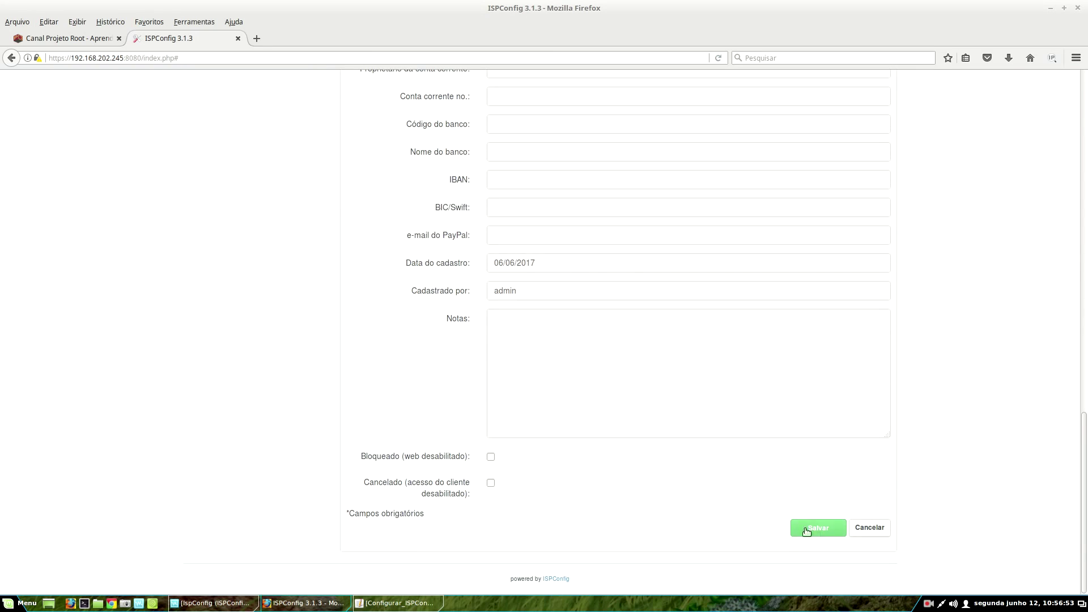
# - Save the first client, then review the reloaded form back up to the top
pyautogui.click(819, 529)
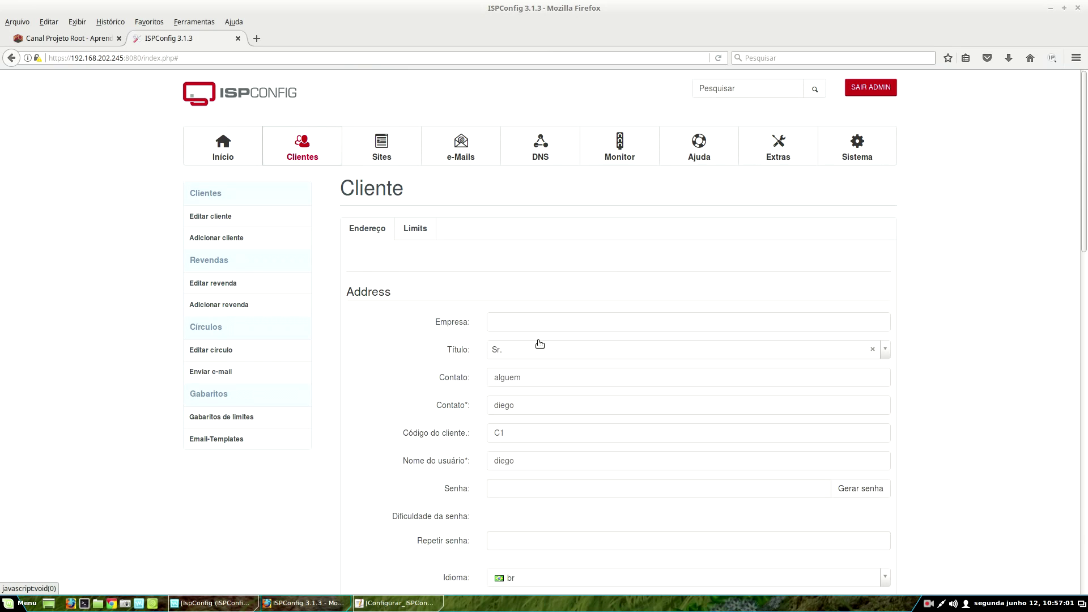
pyautogui.scroll(-15, 538, 344)
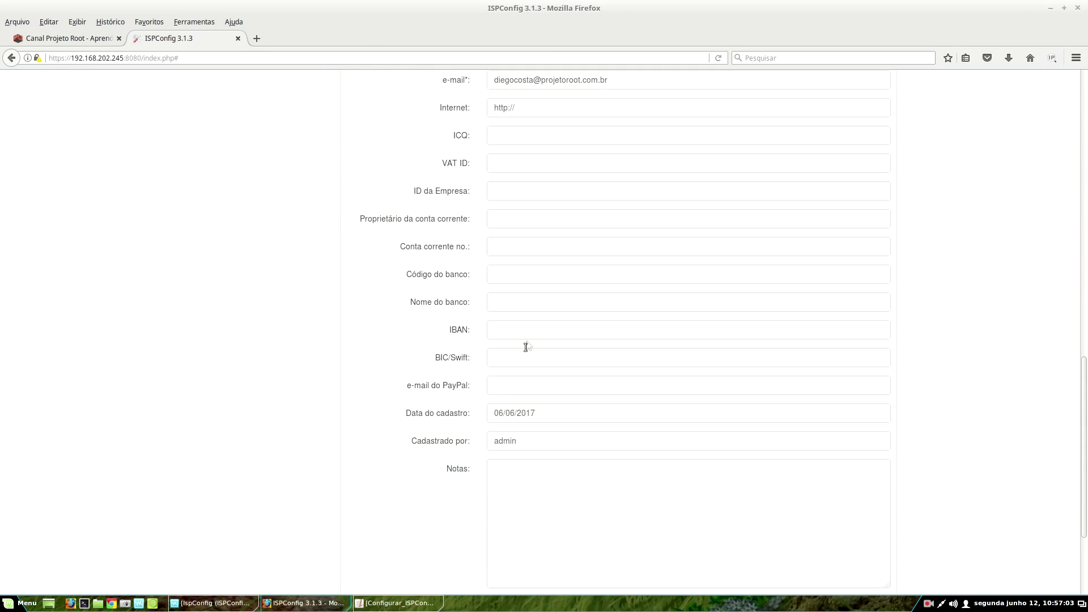
pyautogui.scroll(-3, 526, 347)
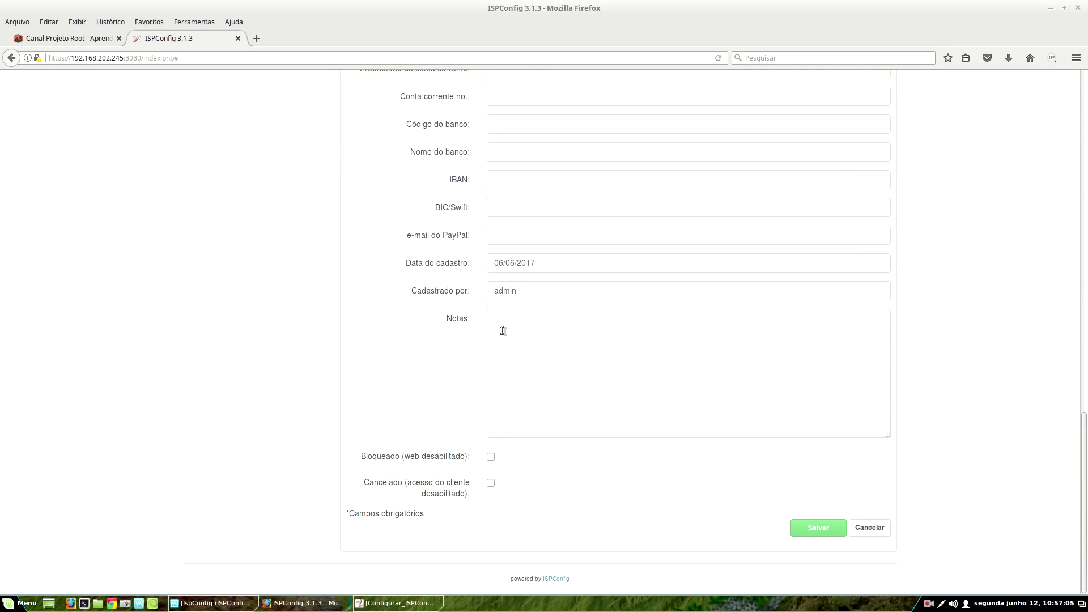
pyautogui.scroll(18, 527, 355)
pyautogui.scroll(3, 533, 373)
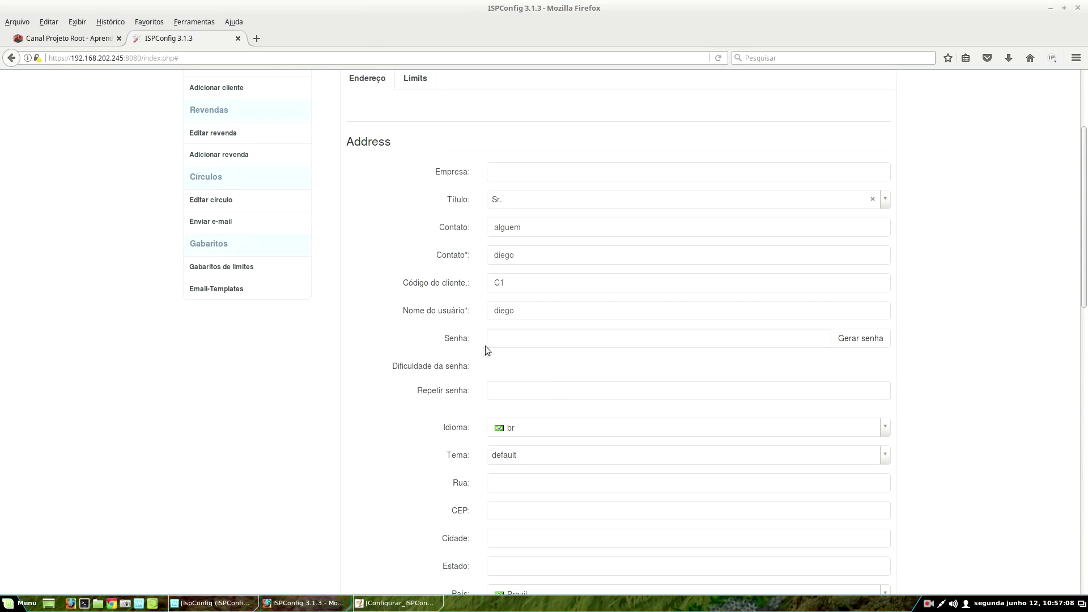
pyautogui.scroll(3, 533, 390)
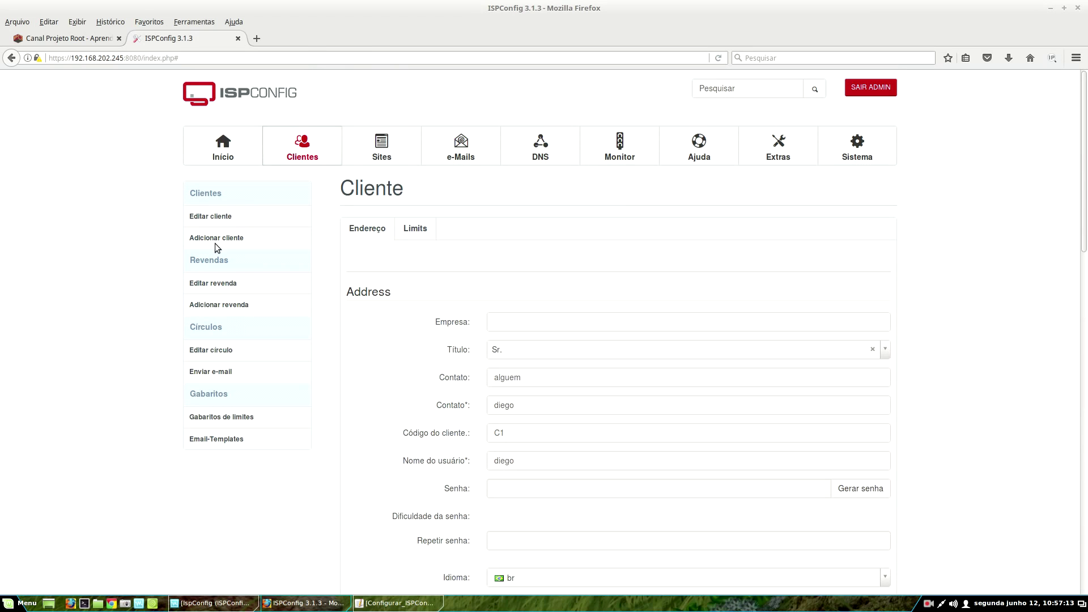
# - Start a new client form and set its title to Sr
pyautogui.click(220, 243)
pyautogui.scroll(-3, 537, 331)
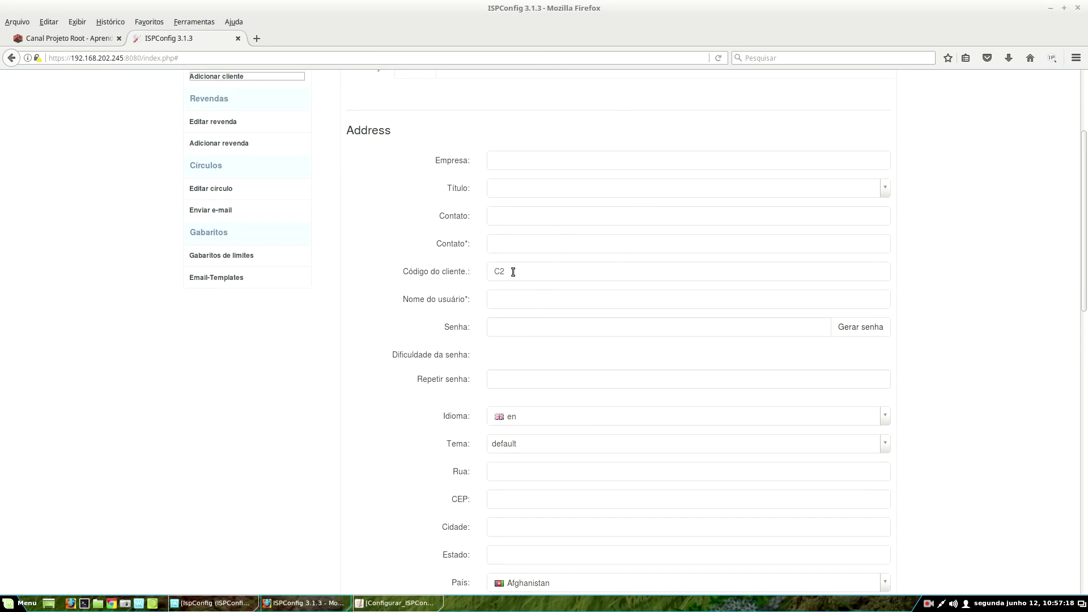
pyautogui.click(508, 189)
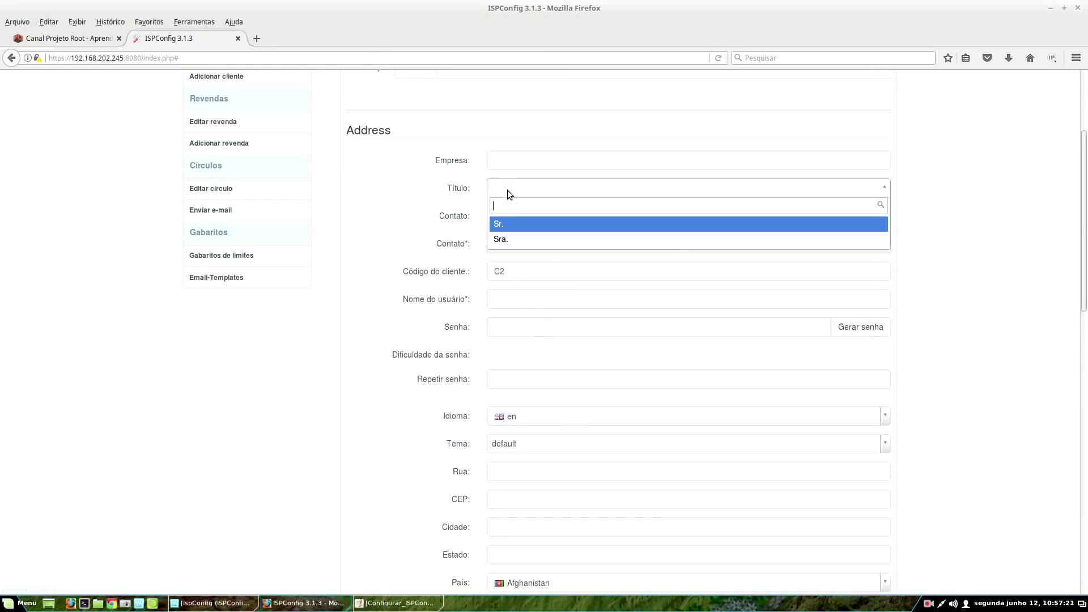
pyautogui.click(503, 223)
# - Fill in the client's contact name and matching username
pyautogui.press('Tab')
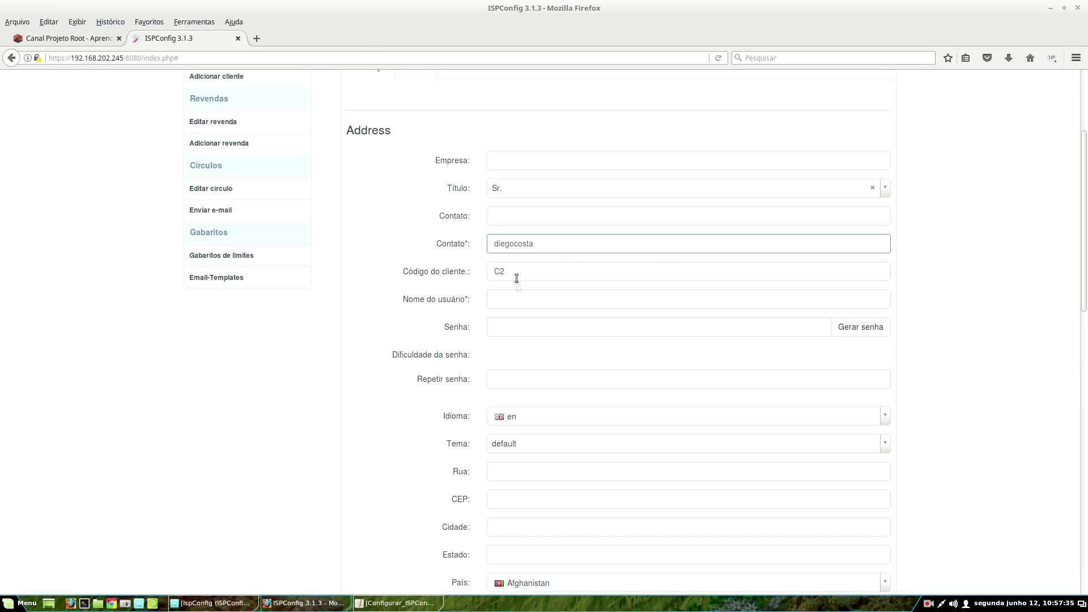
pyautogui.click(510, 298)
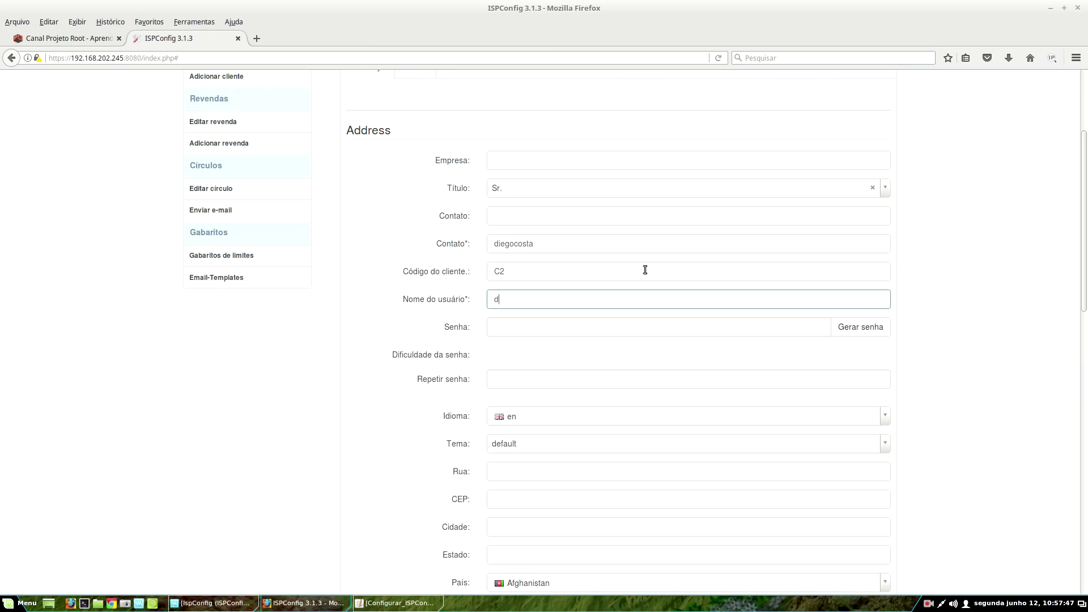
pyautogui.click(503, 329)
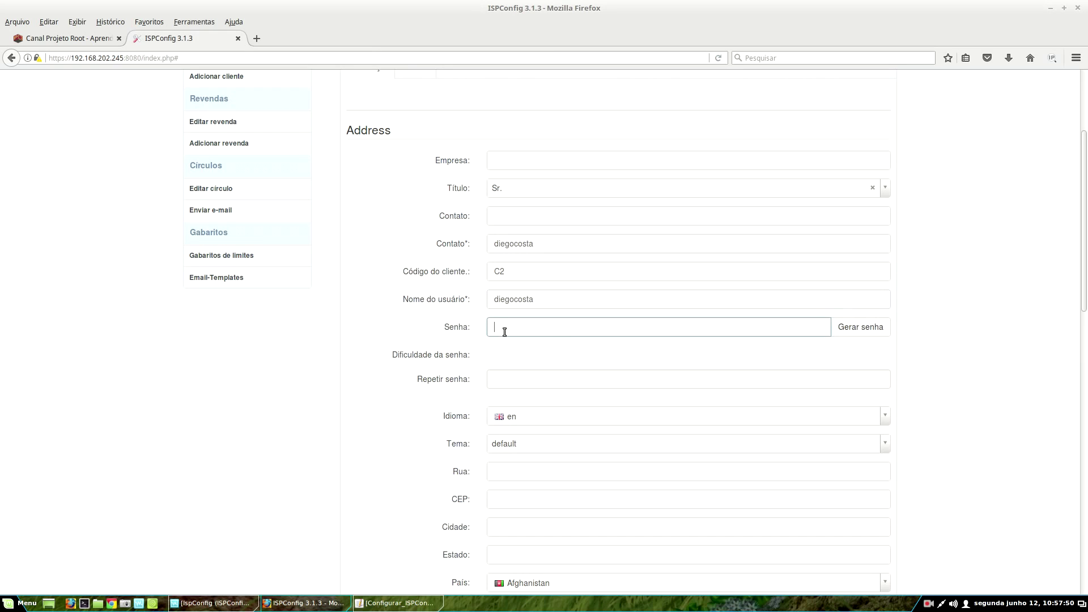
# - Generate several random passwords for the client with Gerar senha
pyautogui.click(864, 330)
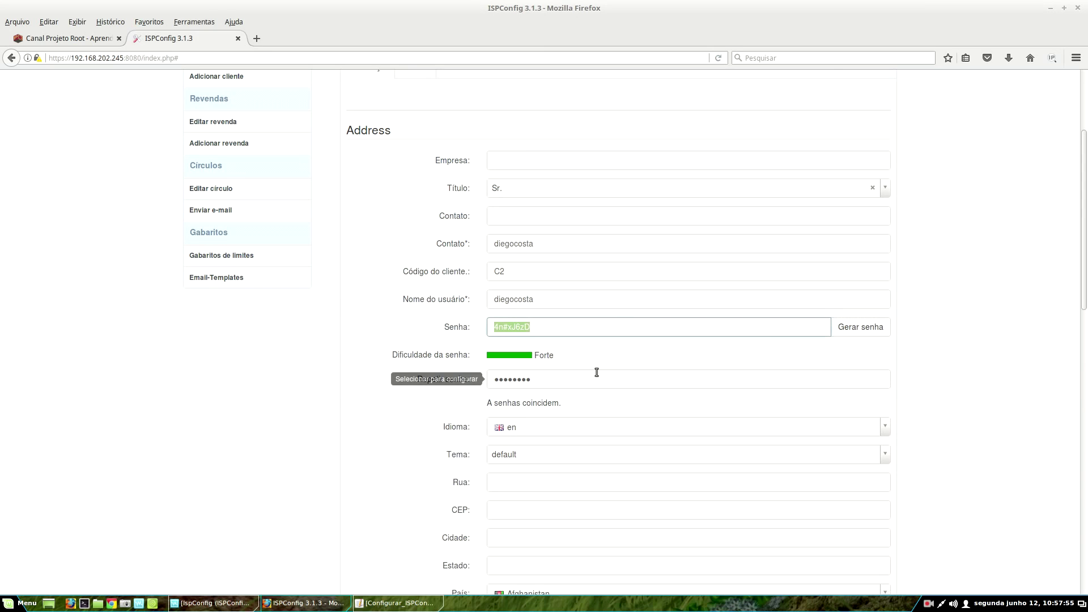
pyautogui.moveTo(493, 326); pyautogui.dragTo(543, 353)
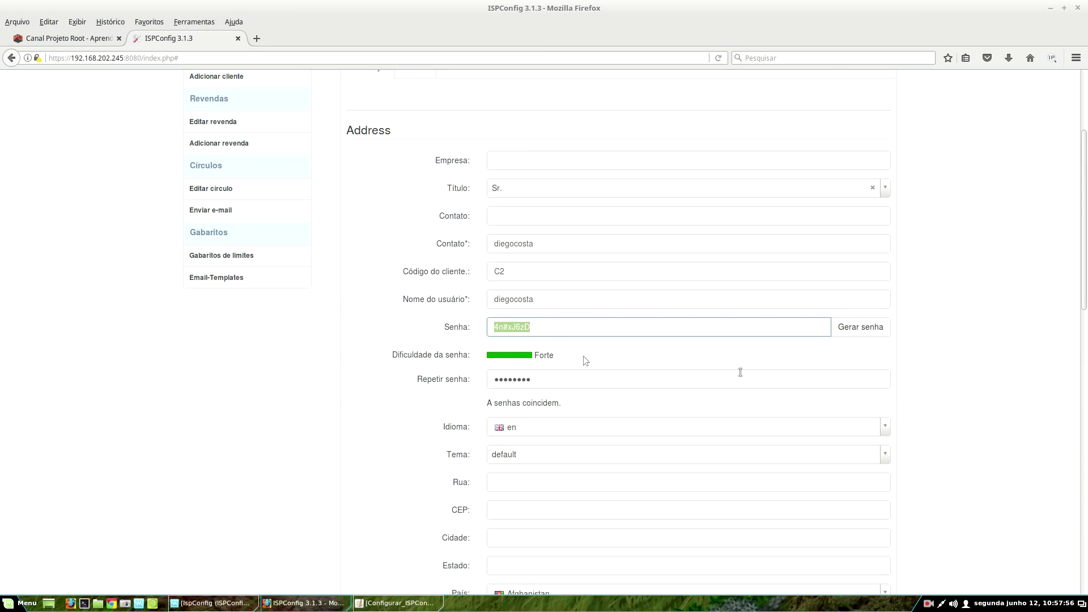
pyautogui.click(856, 327)
pyautogui.click(857, 327)
pyautogui.click(857, 327)
pyautogui.click(857, 327)
pyautogui.click(857, 327)
pyautogui.click(857, 327)
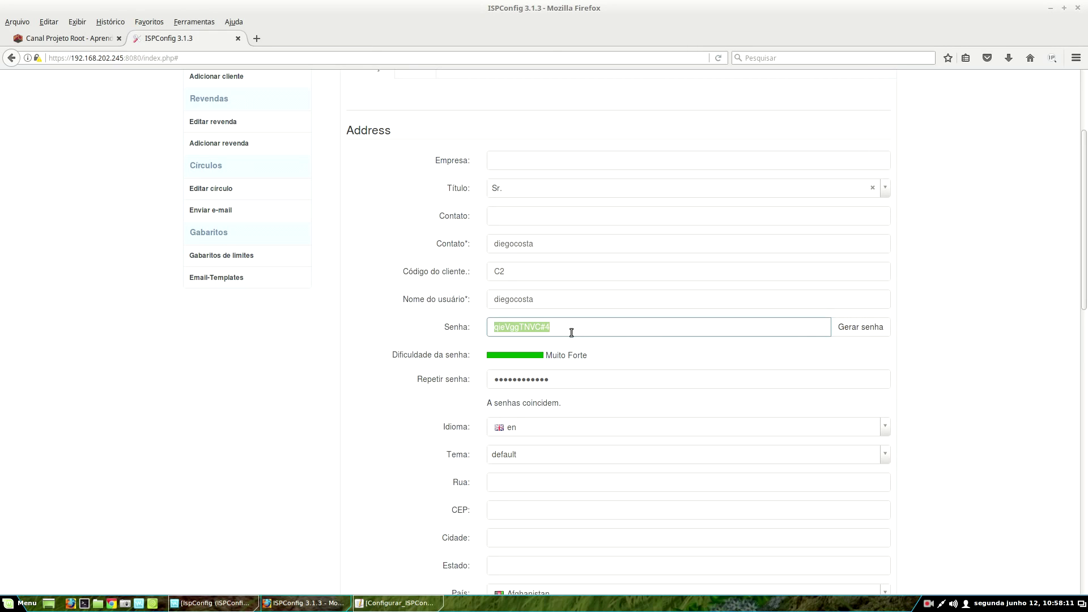
# - Overwrite Senha and Repetir senha with the same six-character password
pyautogui.write('12')
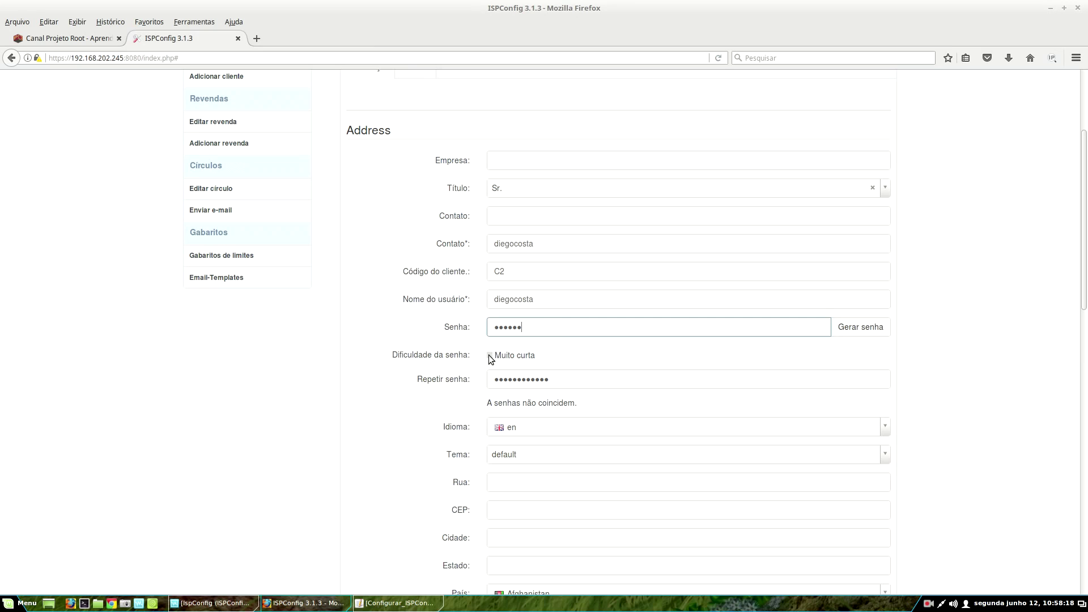
pyautogui.doubleClick(571, 380)
pyautogui.write('123456')
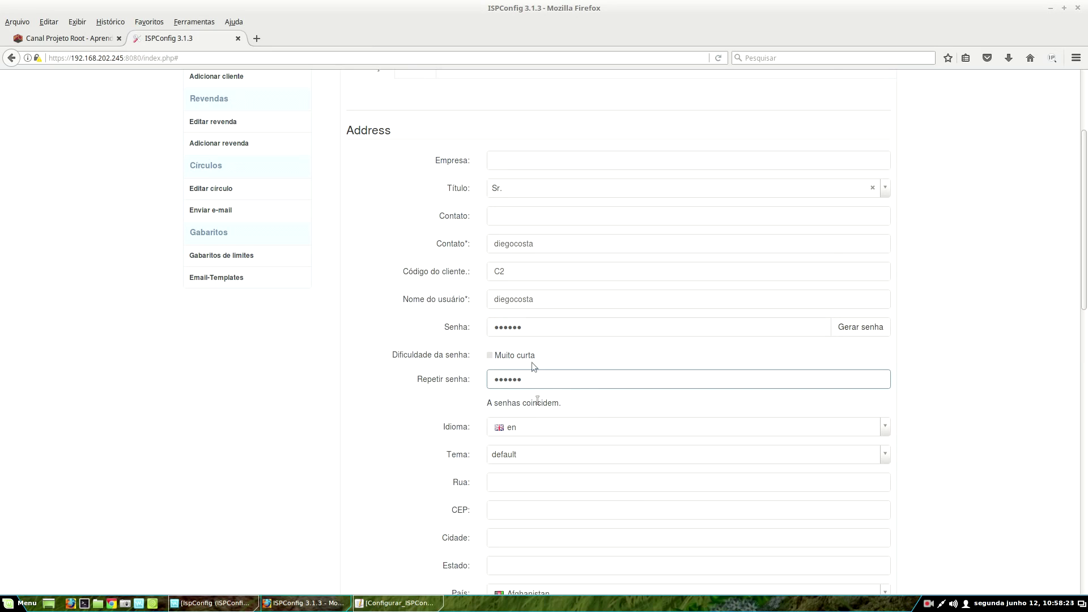
pyautogui.click(538, 437)
pyautogui.scroll(3, 520, 485)
# - Set the client's language to br and country to Brazil
pyautogui.click(519, 479)
pyautogui.scroll(-6, 519, 480)
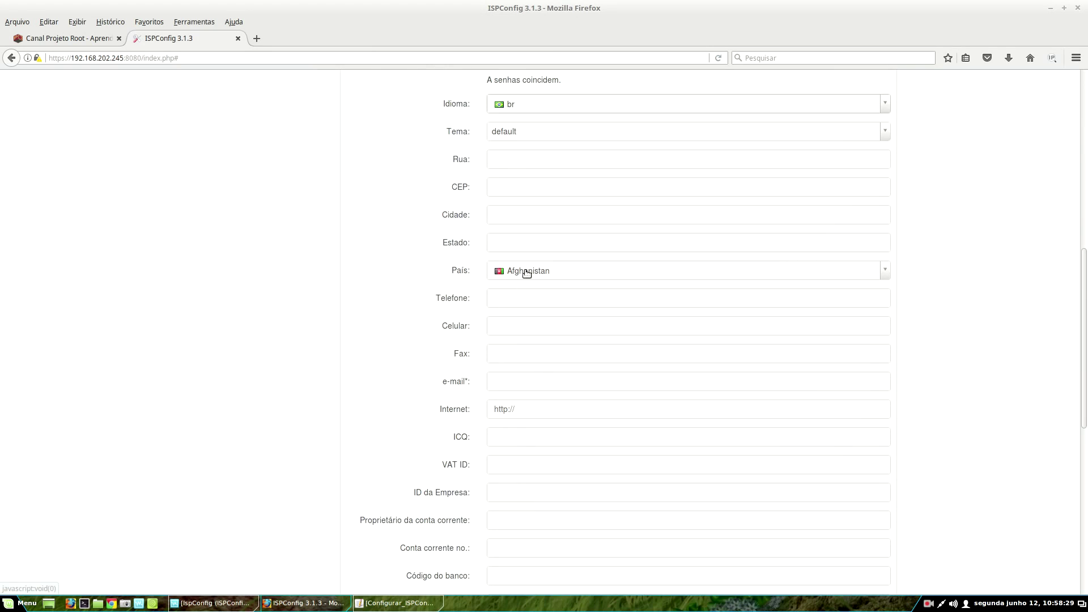
pyautogui.click(527, 273)
pyautogui.scroll(-5, 532, 374)
pyautogui.scroll(-4, 533, 384)
pyautogui.scroll(-1, 522, 402)
pyautogui.click(522, 402)
pyautogui.scroll(-4, 522, 402)
# - Paste the client's e-mail address and save, triggering the password-policy error
pyautogui.click(515, 193)
pyautogui.hotkey('ctrl', 'v')
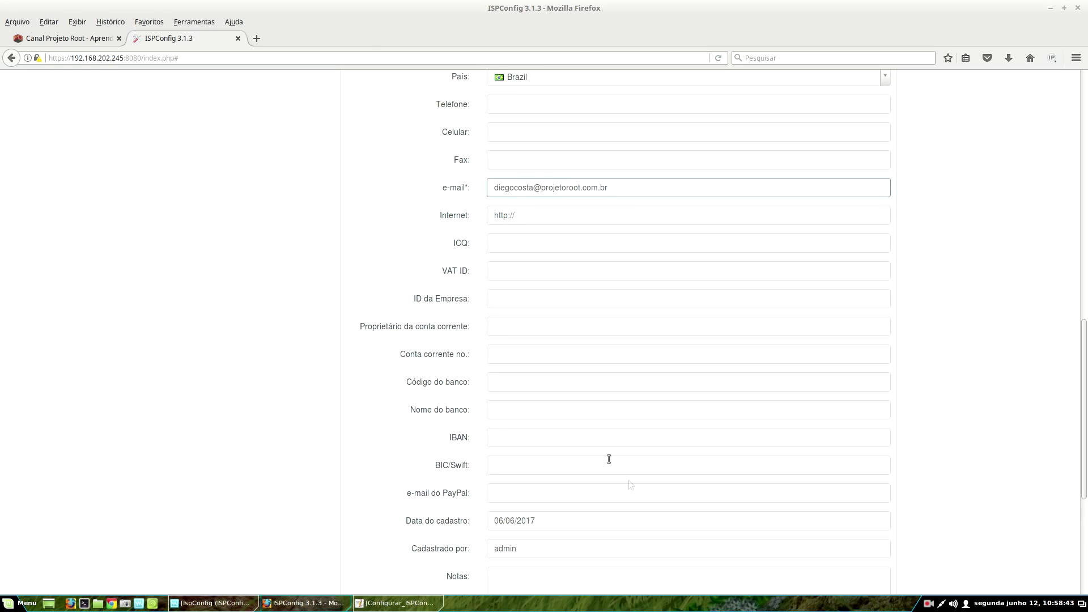
pyautogui.scroll(-5, 623, 482)
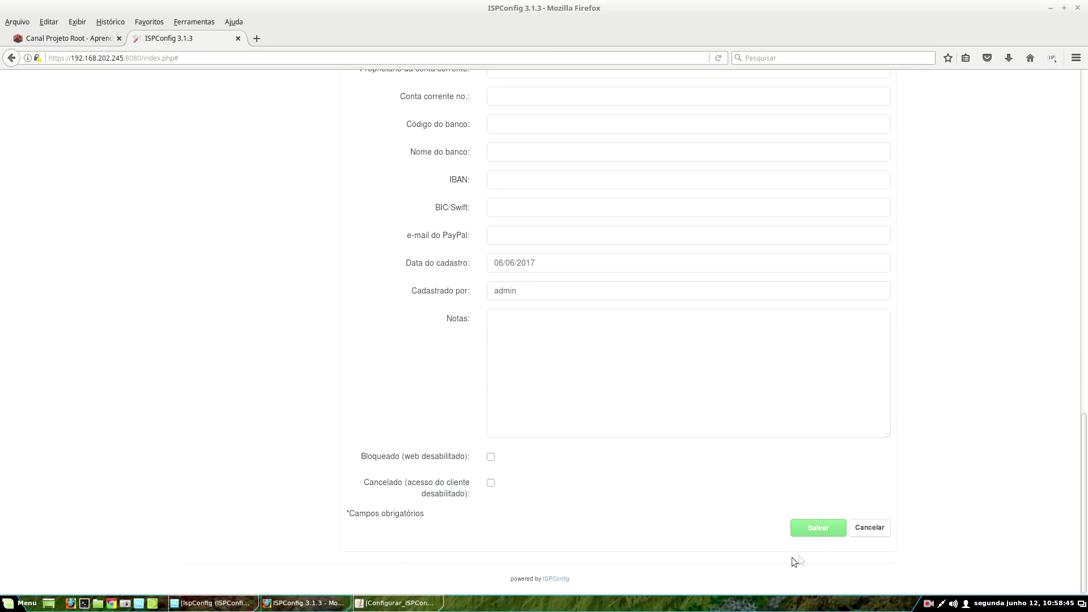
pyautogui.click(816, 529)
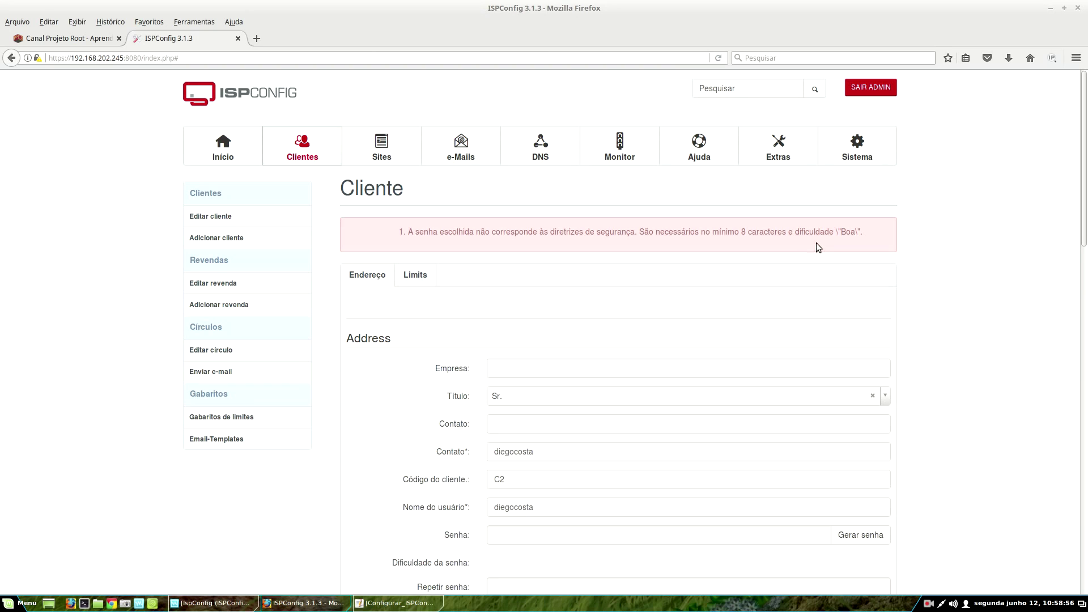
# - Enter a stronger password in both password fields and save the C2 client
pyautogui.scroll(-10, 679, 512)
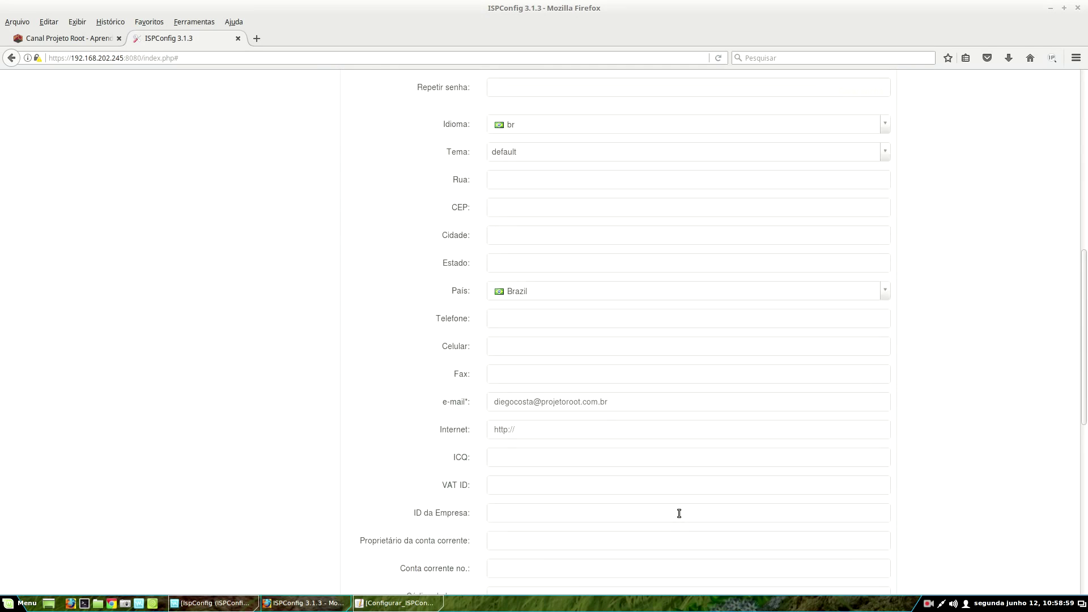
pyautogui.scroll(4, 679, 513)
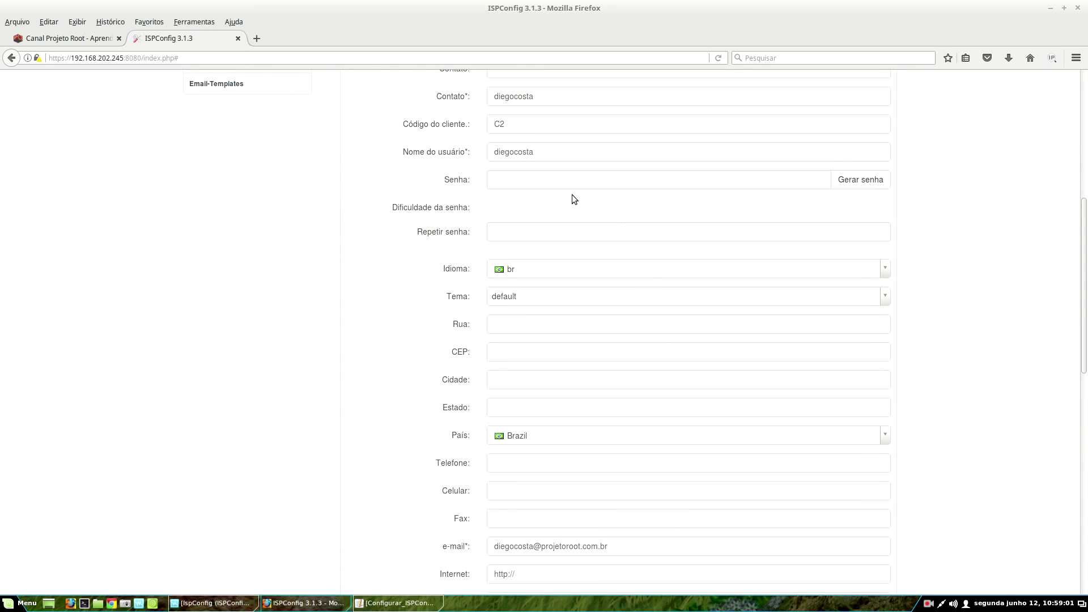
pyautogui.click(512, 173)
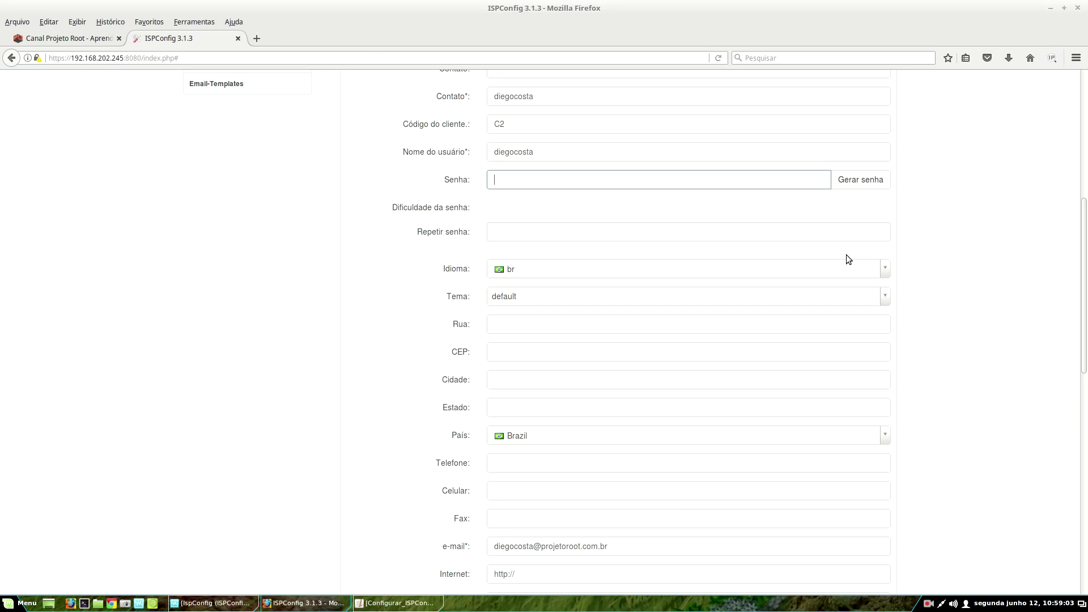
pyautogui.write('•')
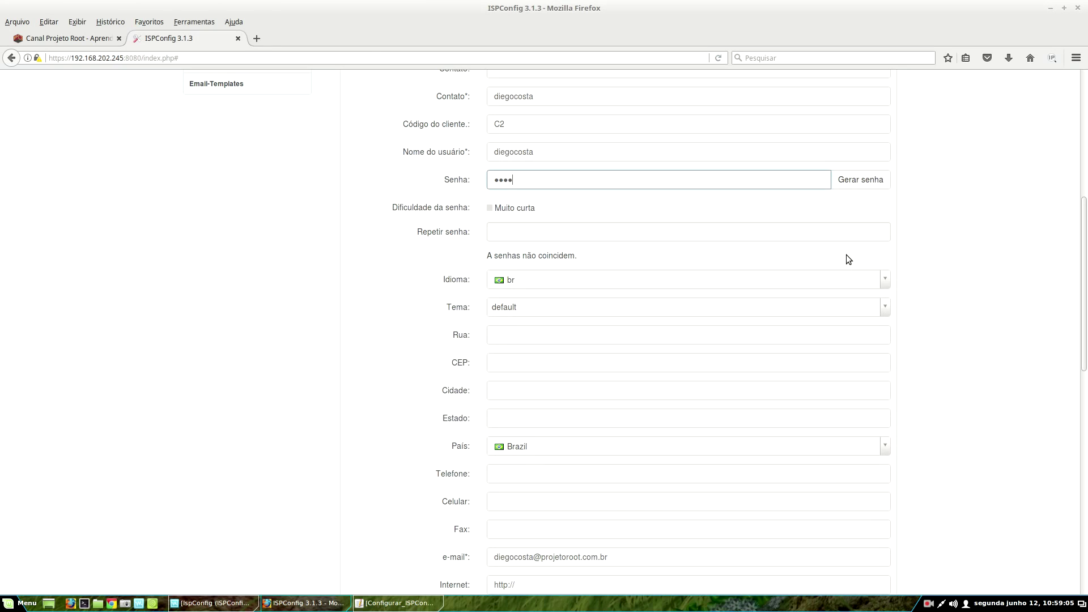
pyautogui.write('••••••••')
pyautogui.click(575, 235)
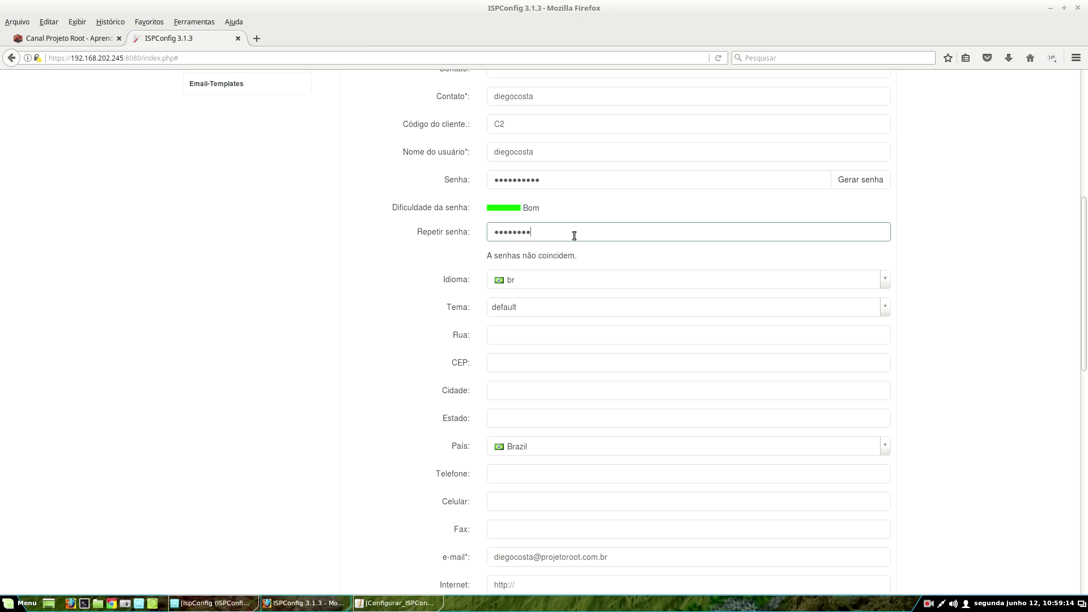
pyautogui.write('••••••••••')
pyautogui.scroll(-10, 571, 282)
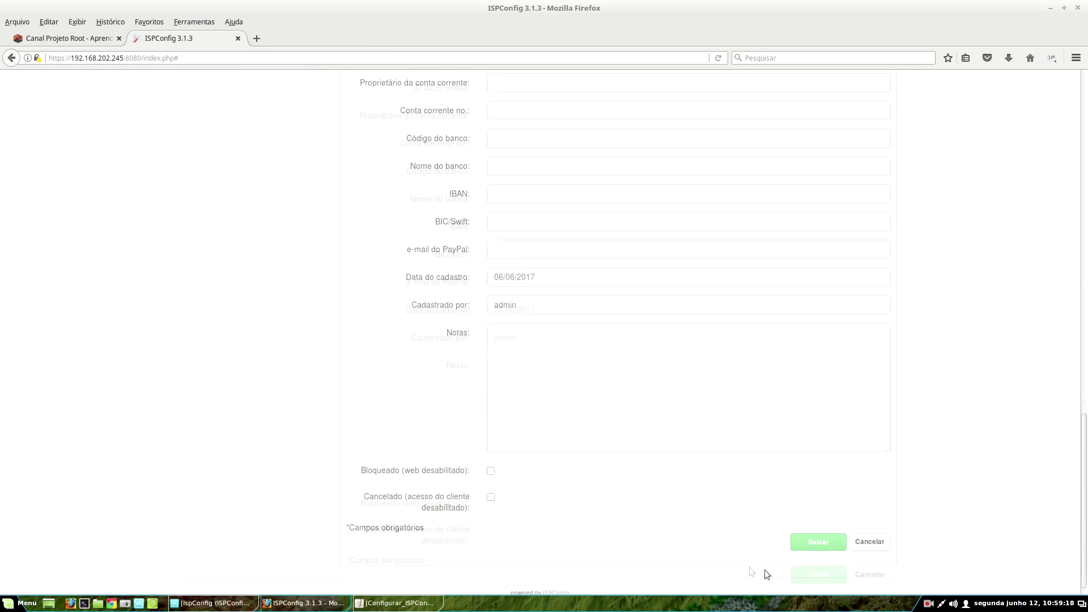
pyautogui.click(825, 530)
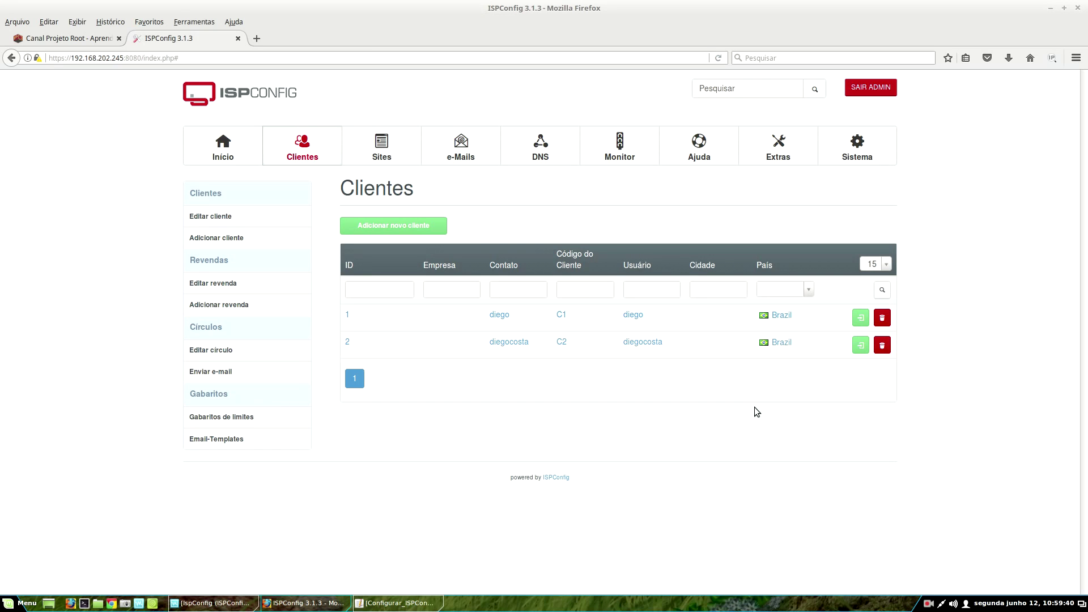
# - Log out of admin and try logging in with a partial username and no password
pyautogui.click(880, 93)
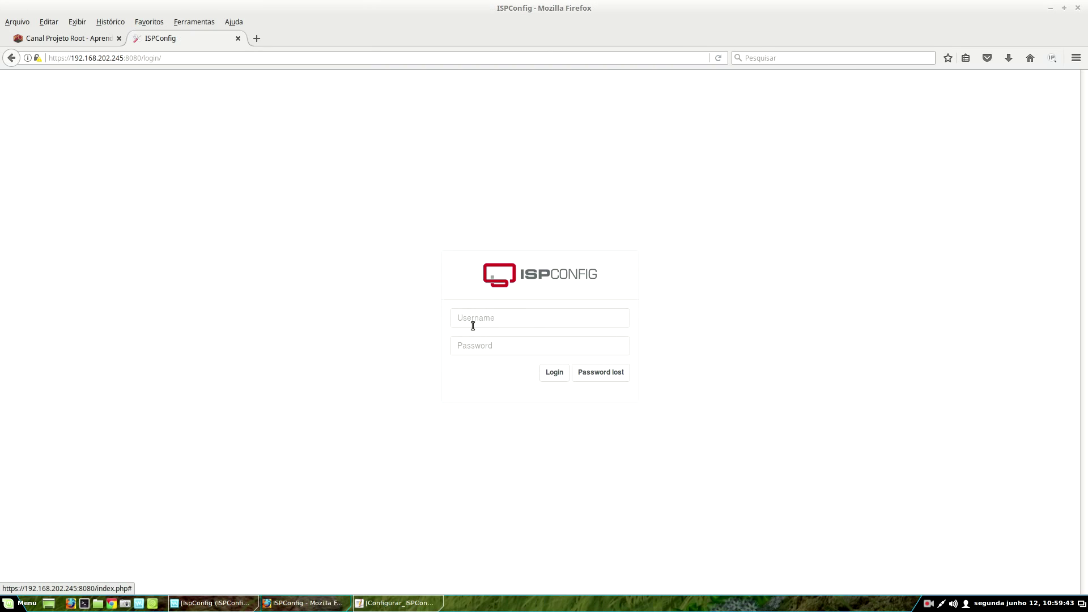
pyautogui.click(486, 314)
pyautogui.write('diego')
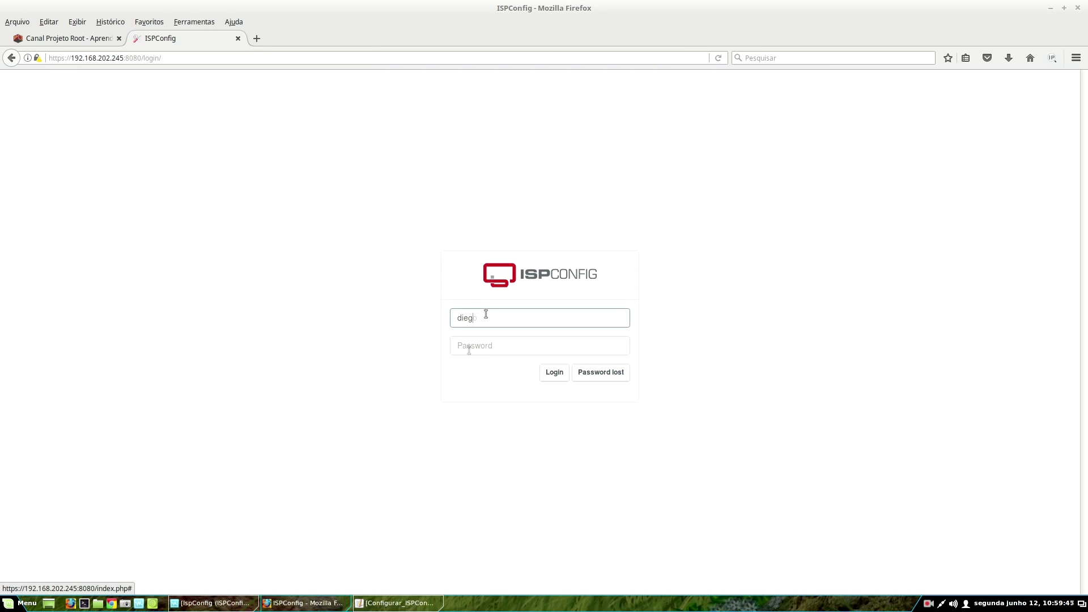
pyautogui.press('Tab')
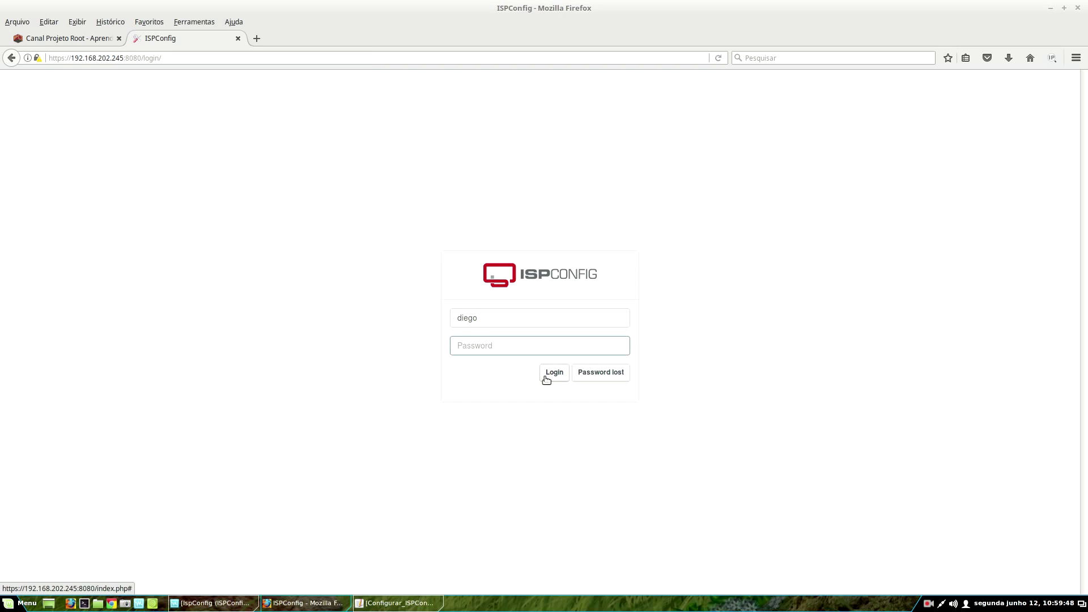
pyautogui.click(547, 375)
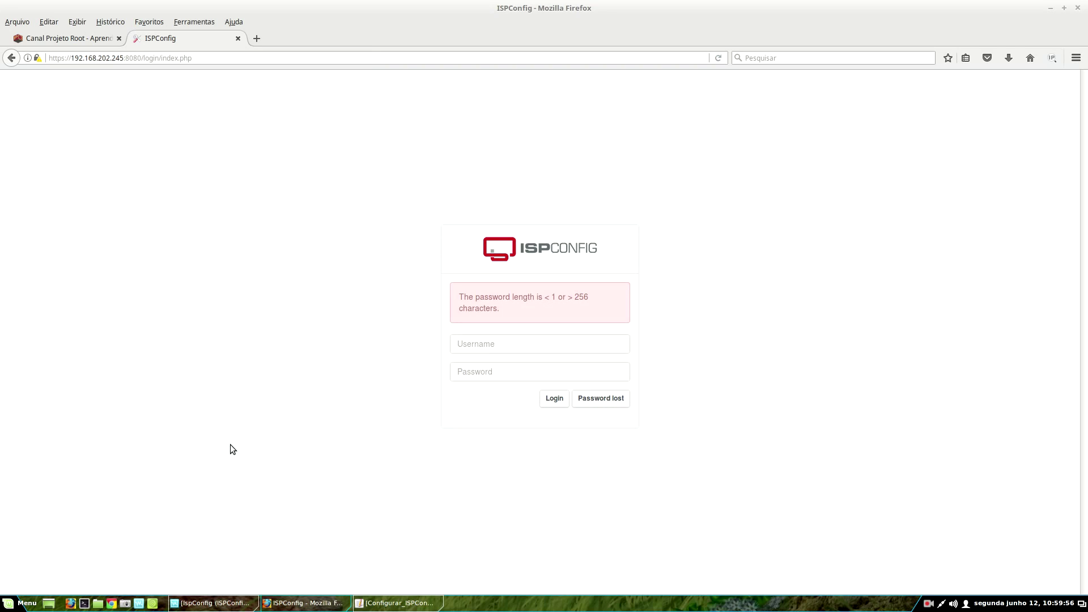
# - Retry login with the partial username and a wrong password, declining the browser's save prompt
pyautogui.click(486, 340)
pyautogui.write('diego')
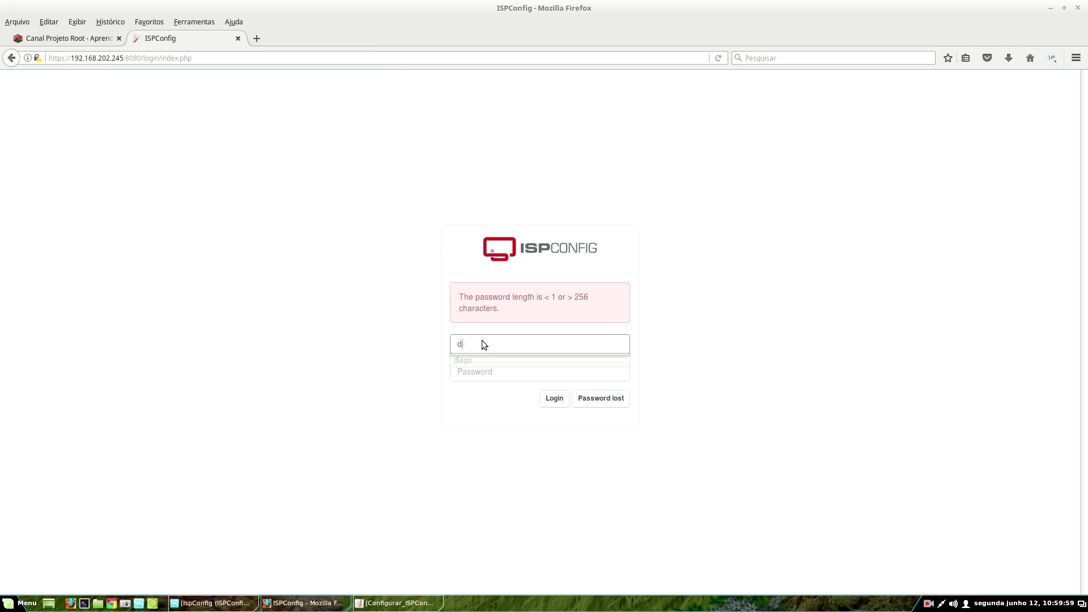
pyautogui.press('Tab')
pyautogui.write('1')
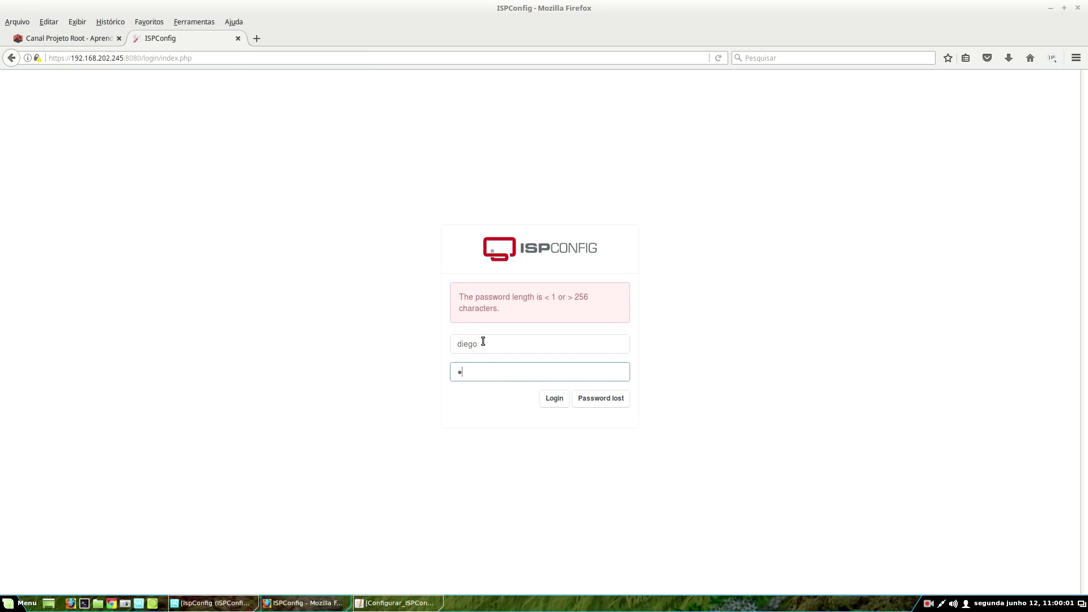
pyautogui.press('Return')
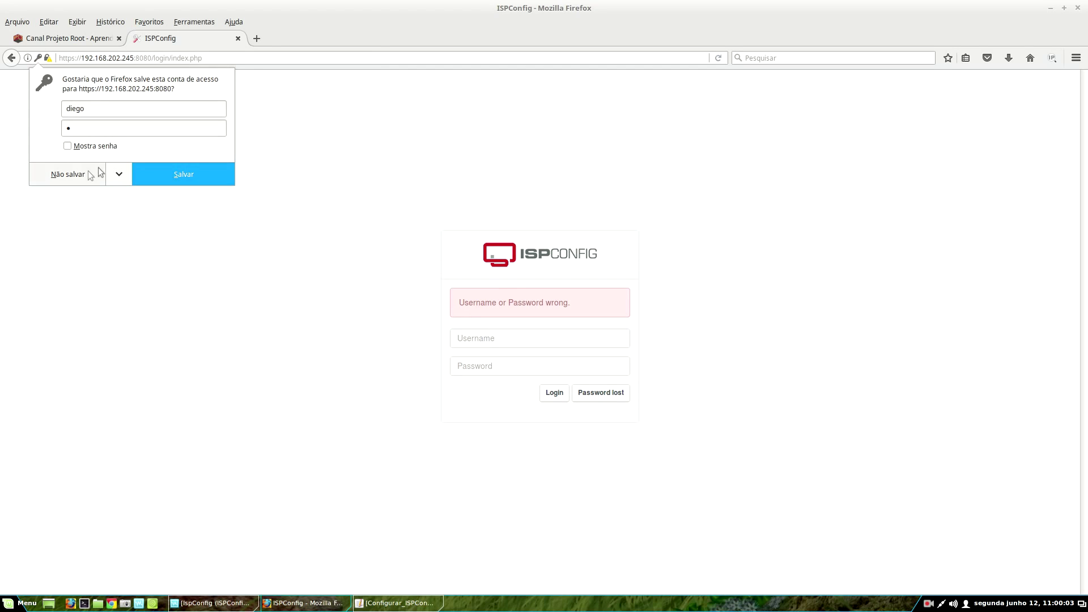
pyautogui.click(93, 173)
# - Enter the client's full username and password in the login form
pyautogui.click(521, 343)
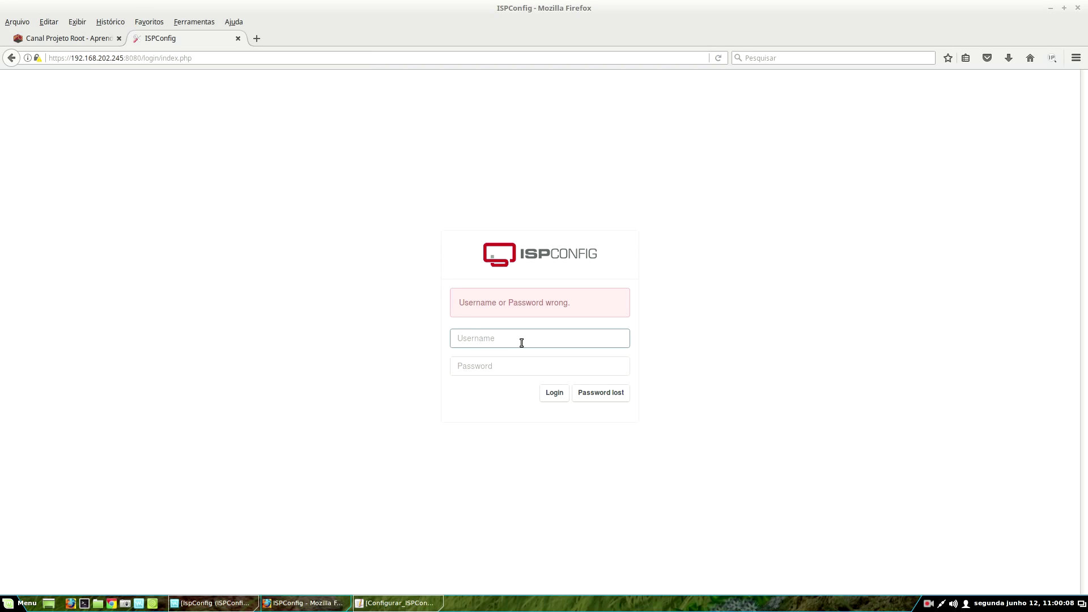
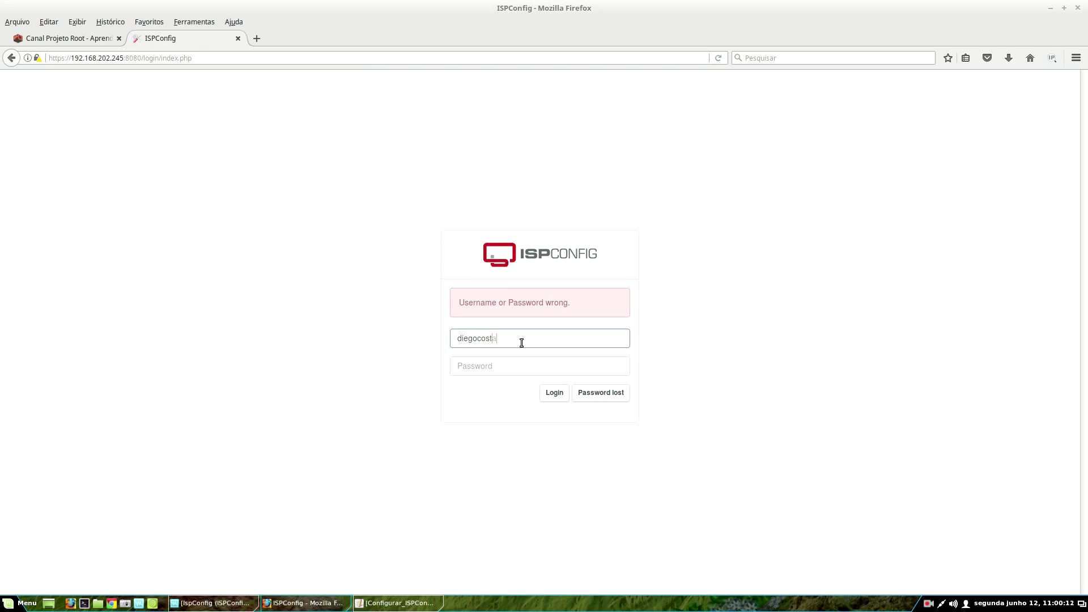
pyautogui.press('Tab')
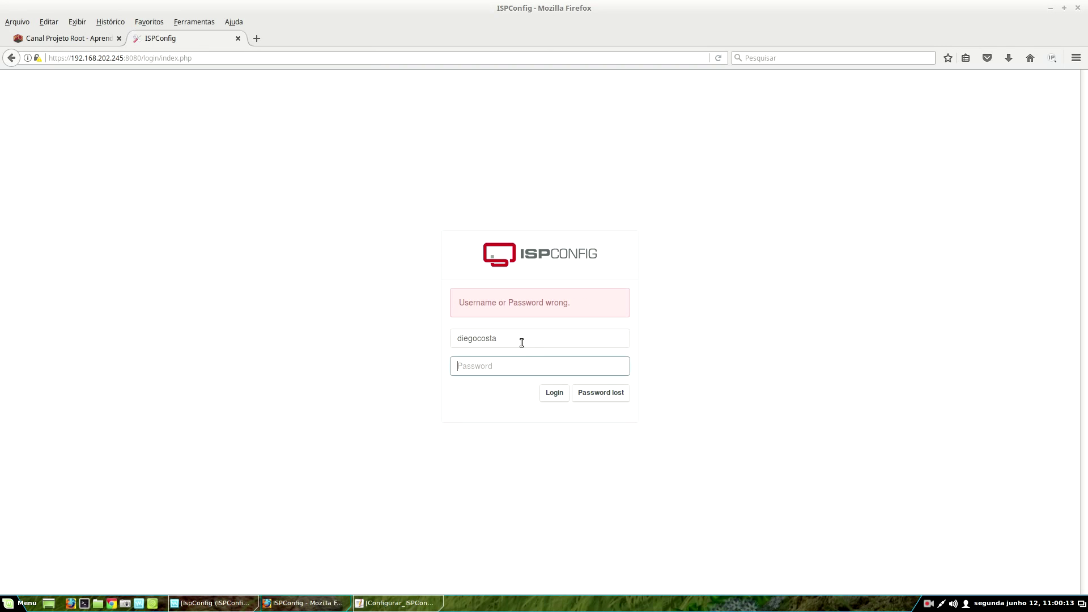
pyautogui.write('**********')
# - Log in as the client, choose Não salvar on Firefox's prompt, and browse the dashboard
pyautogui.click(553, 397)
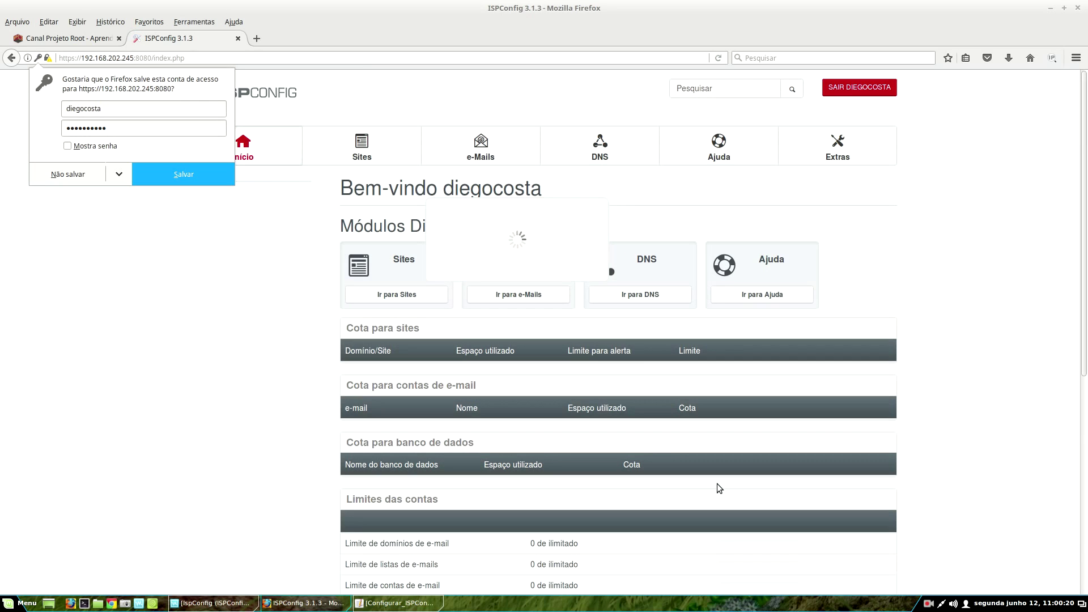
pyautogui.click(66, 174)
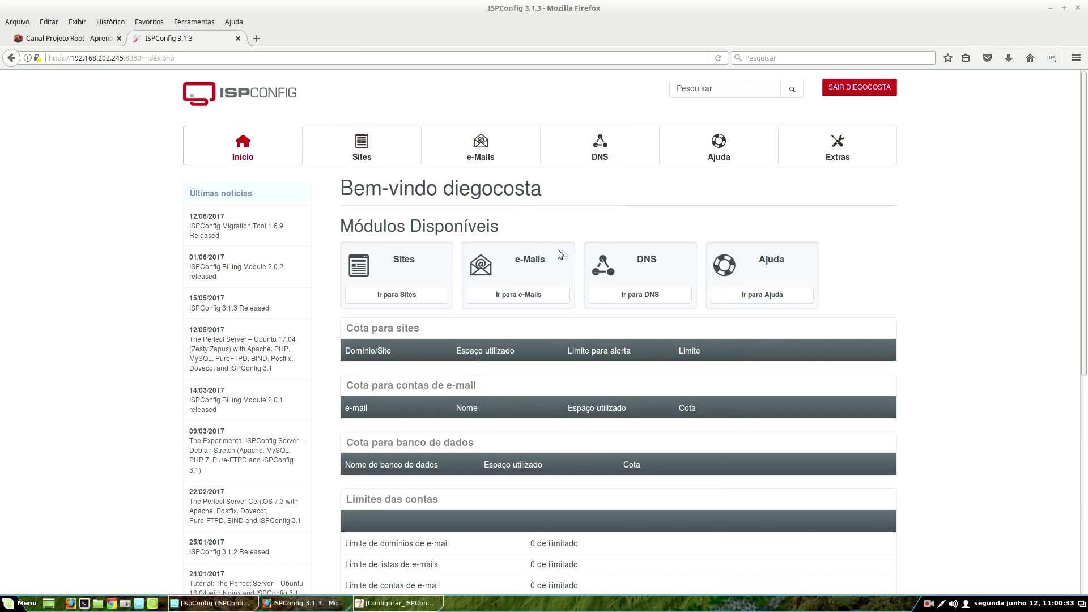
pyautogui.scroll(-6, 604, 439)
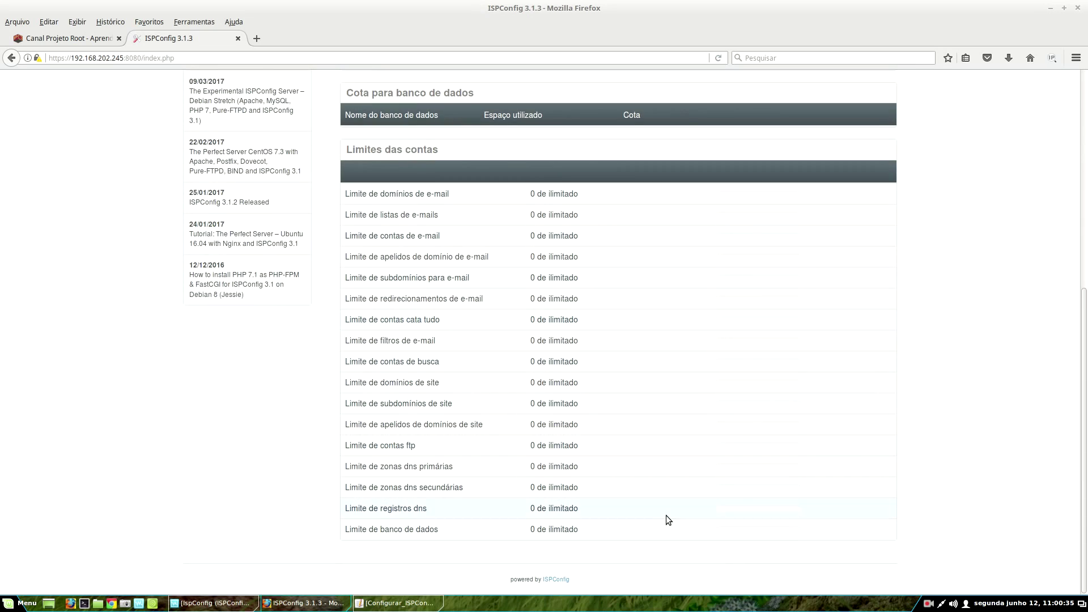
pyautogui.scroll(6, 667, 520)
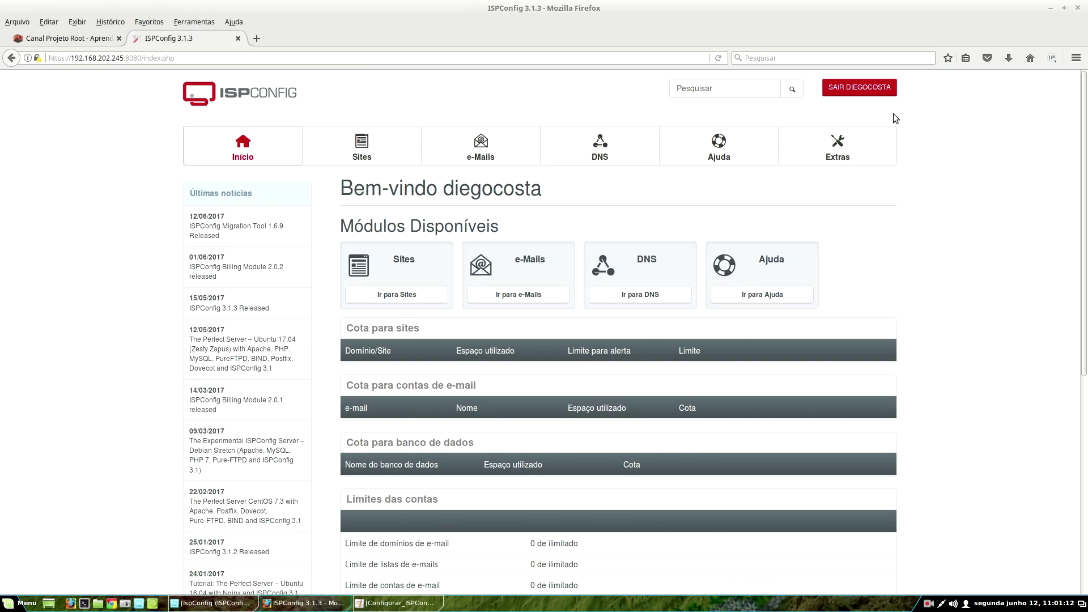
pyautogui.scroll(-1, 644, 462)
pyautogui.scroll(-5, 830, 509)
pyautogui.scroll(6, 829, 509)
pyautogui.click(400, 297)
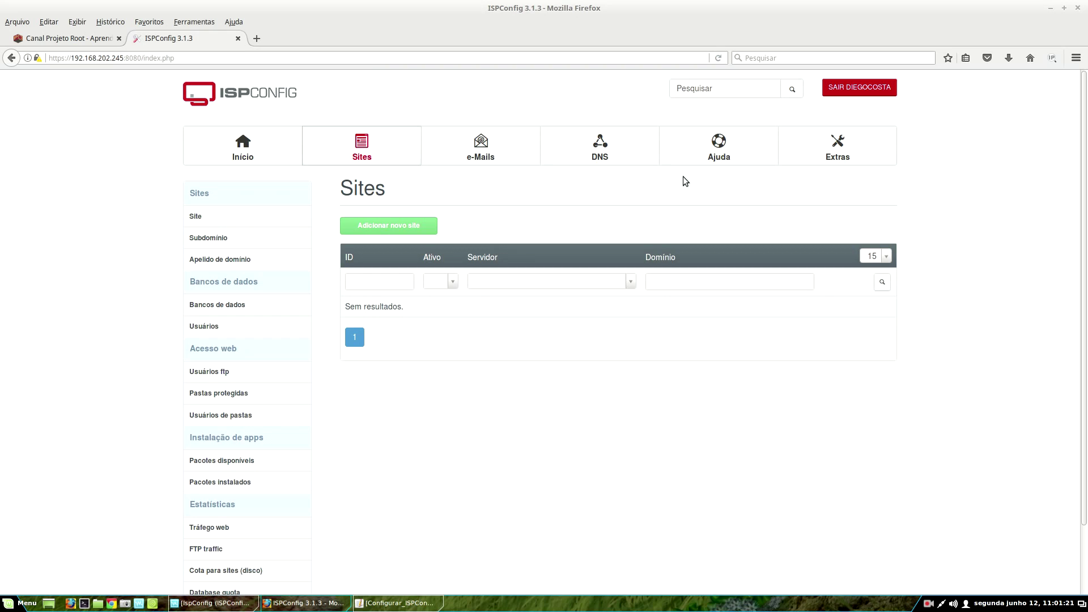
pyautogui.click(502, 141)
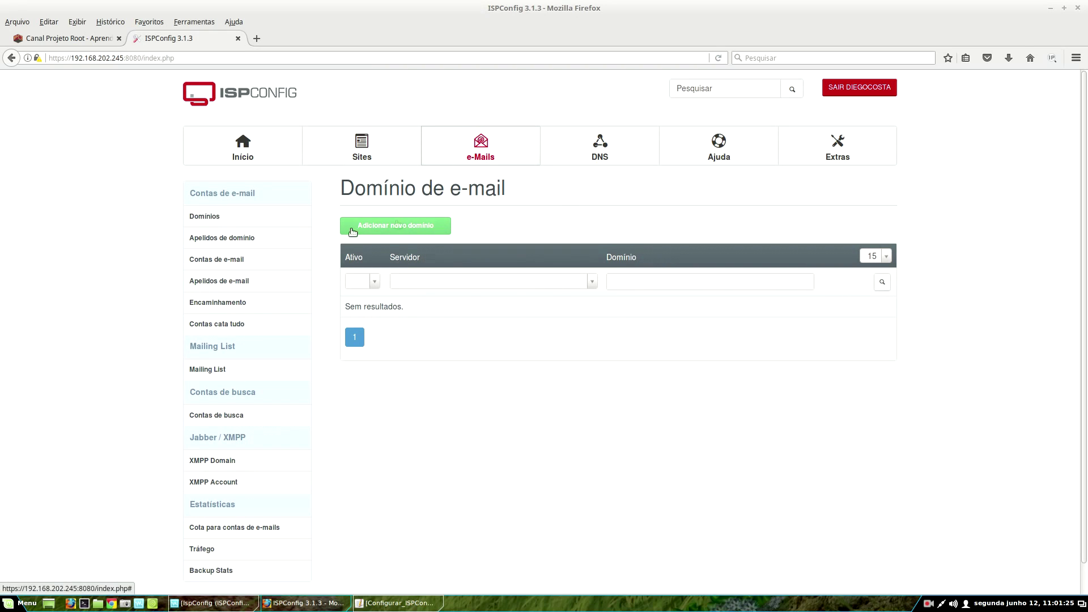
pyautogui.click(640, 155)
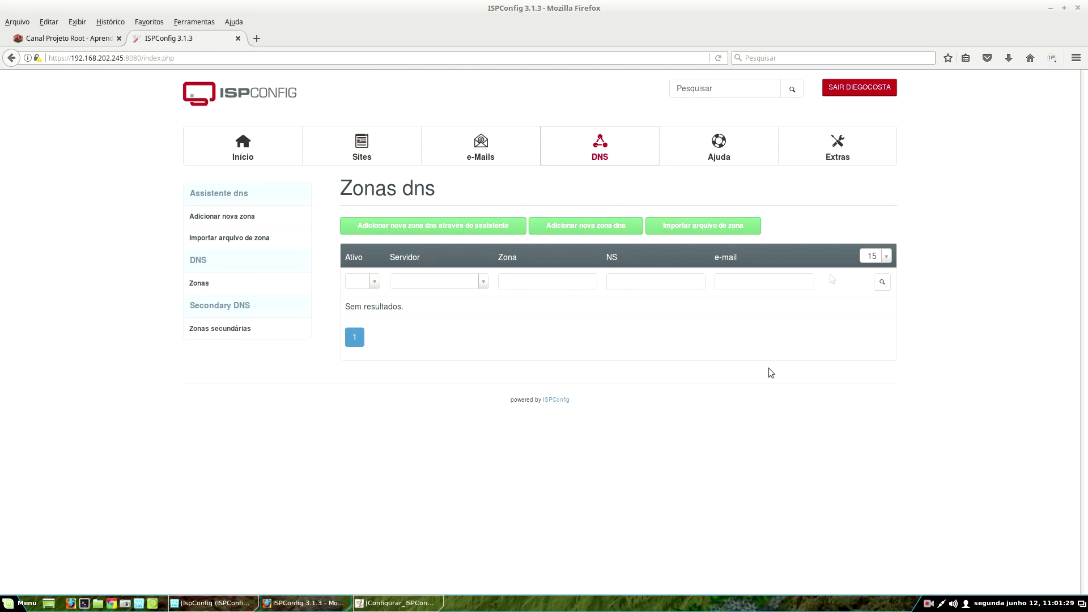
pyautogui.click(765, 148)
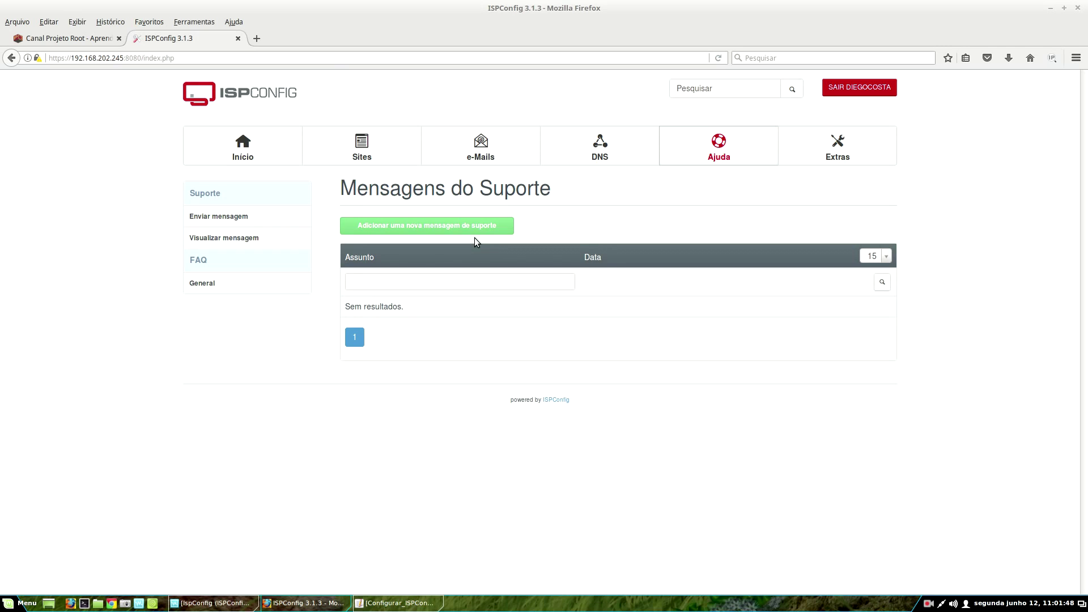
pyautogui.click(836, 144)
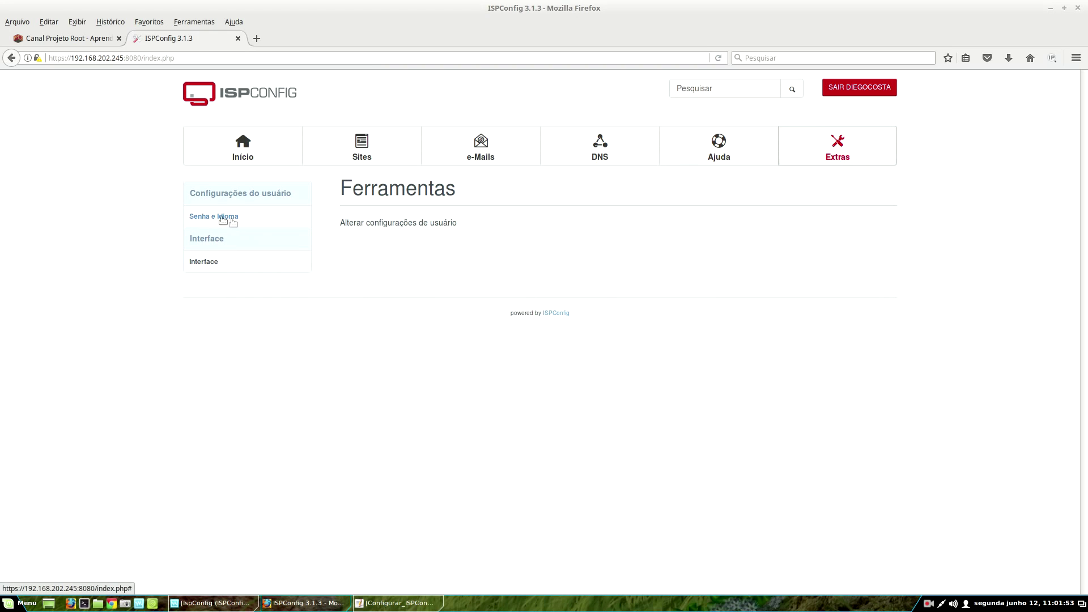
pyautogui.click(205, 262)
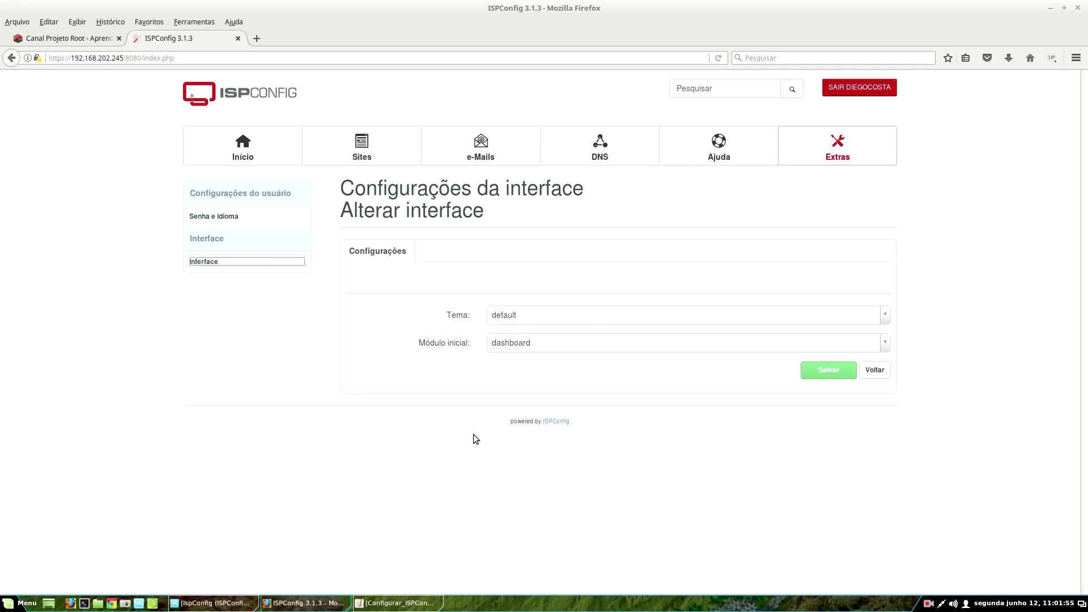
pyautogui.click(243, 147)
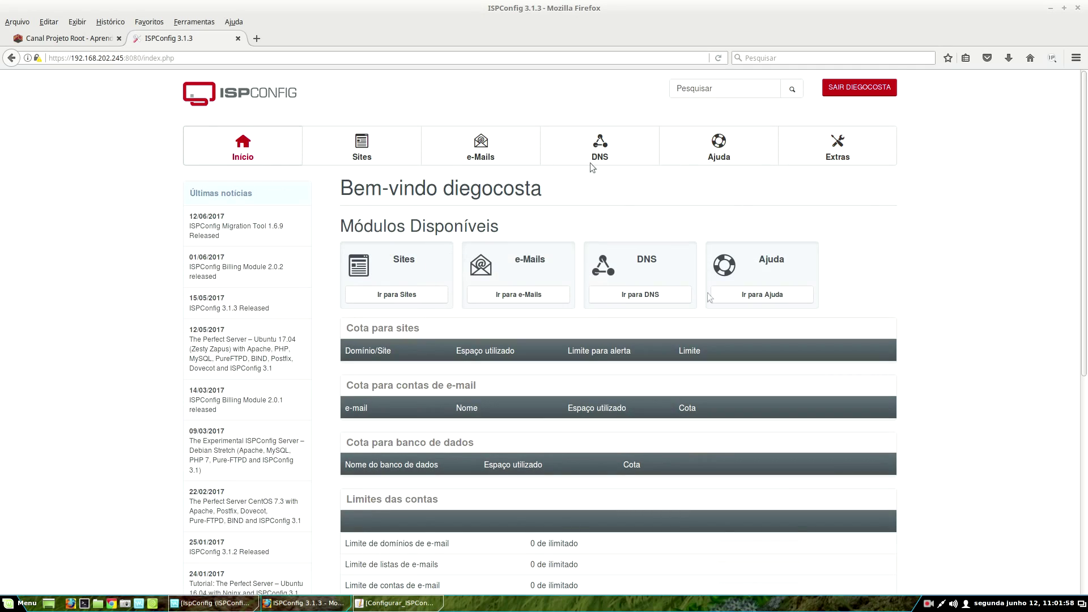
pyautogui.scroll(-3, 464, 358)
pyautogui.scroll(-3, 785, 397)
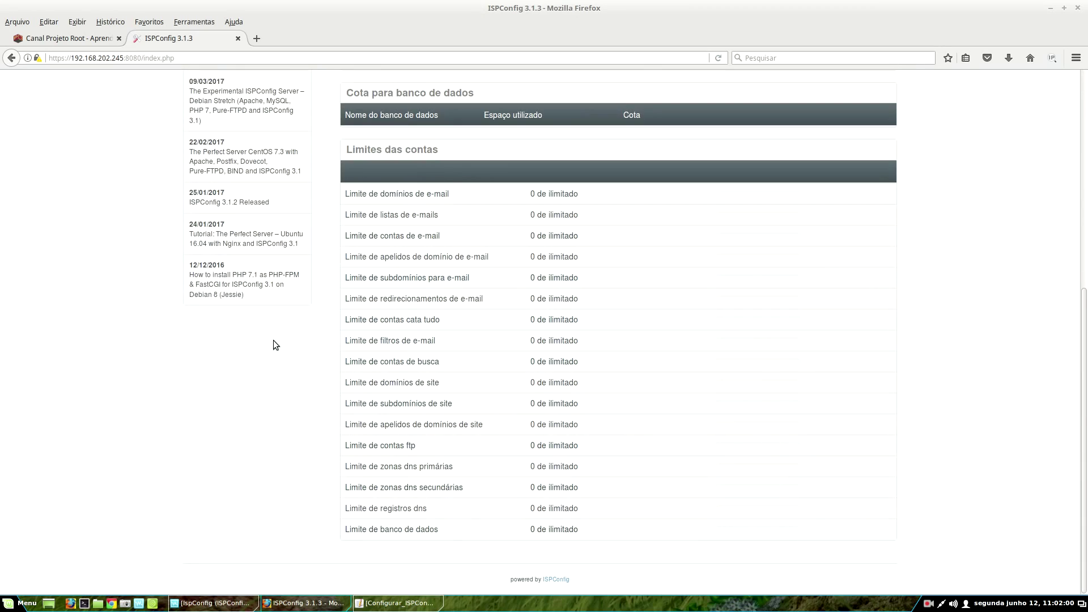
pyautogui.scroll(6, 541, 441)
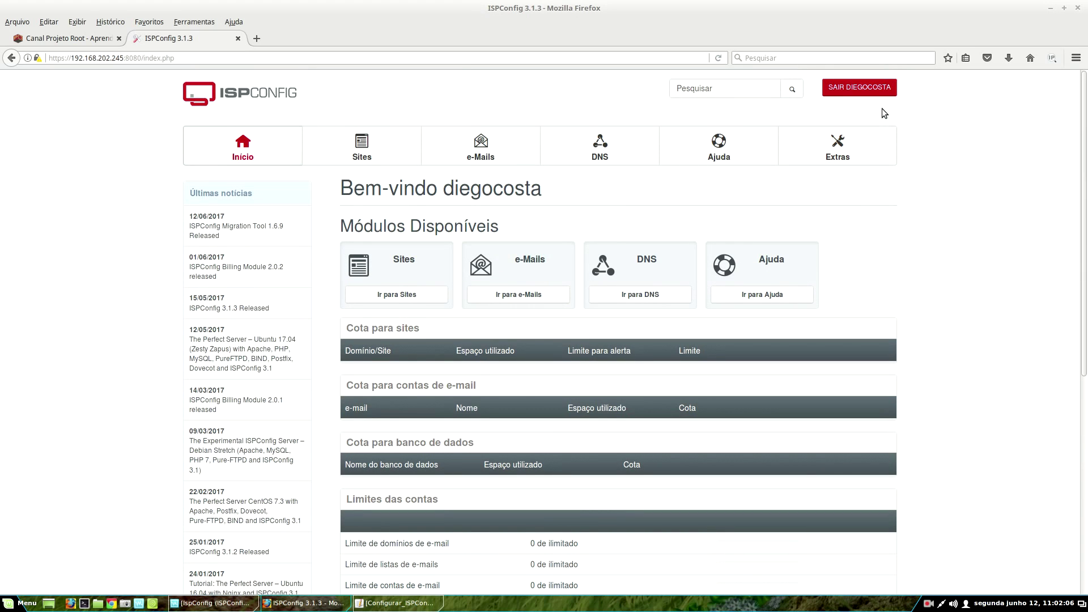
# - Log out of the client account and sign back in as admin with the admin password
pyautogui.click(877, 90)
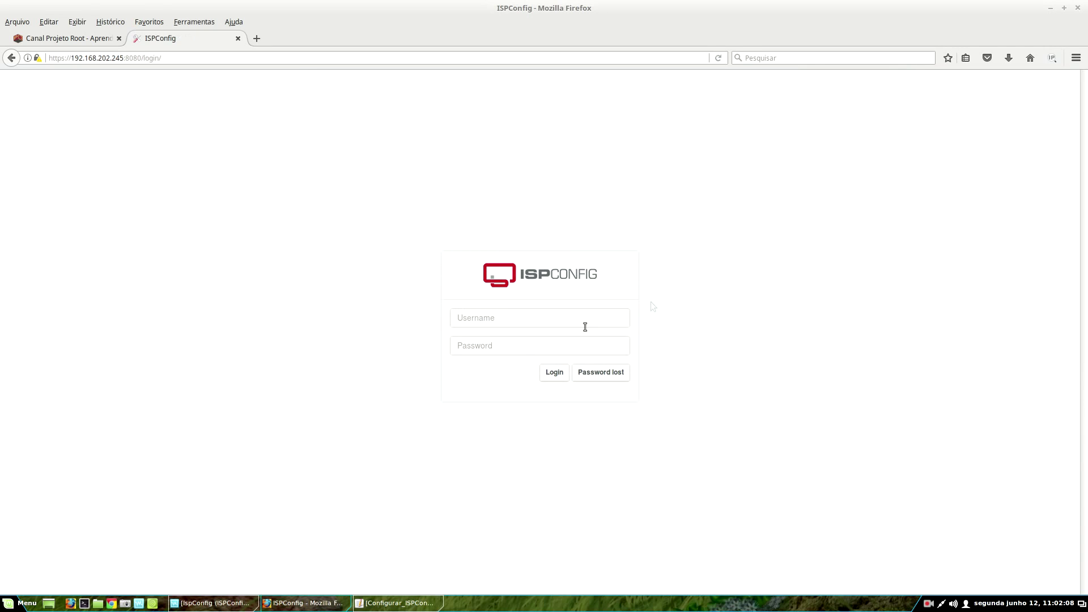
pyautogui.click(493, 316)
pyautogui.write('admin')
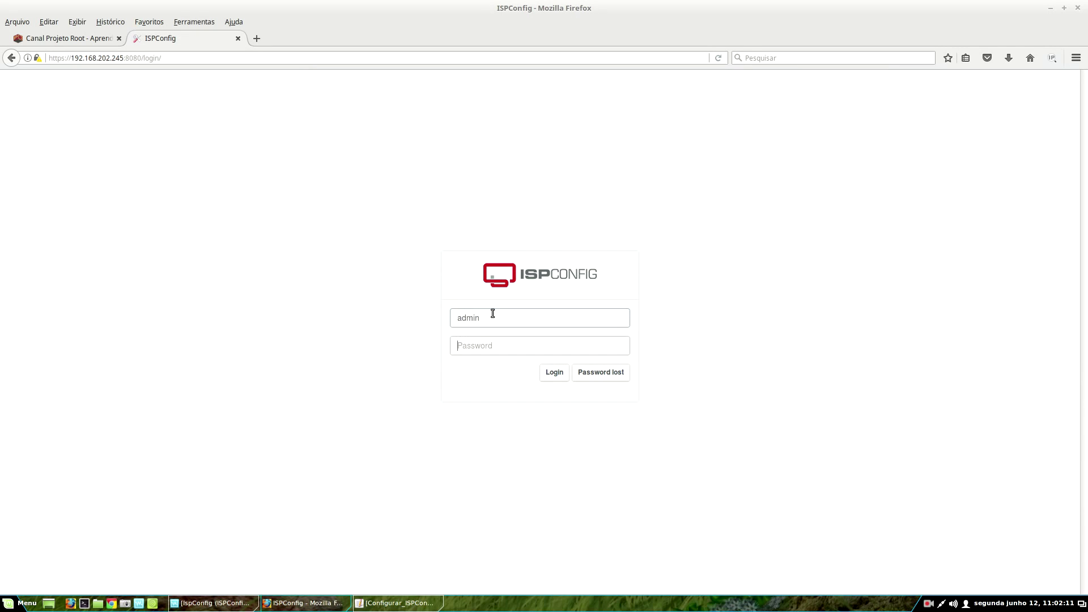
pyautogui.press('Tab')
pyautogui.write('a•••••••')
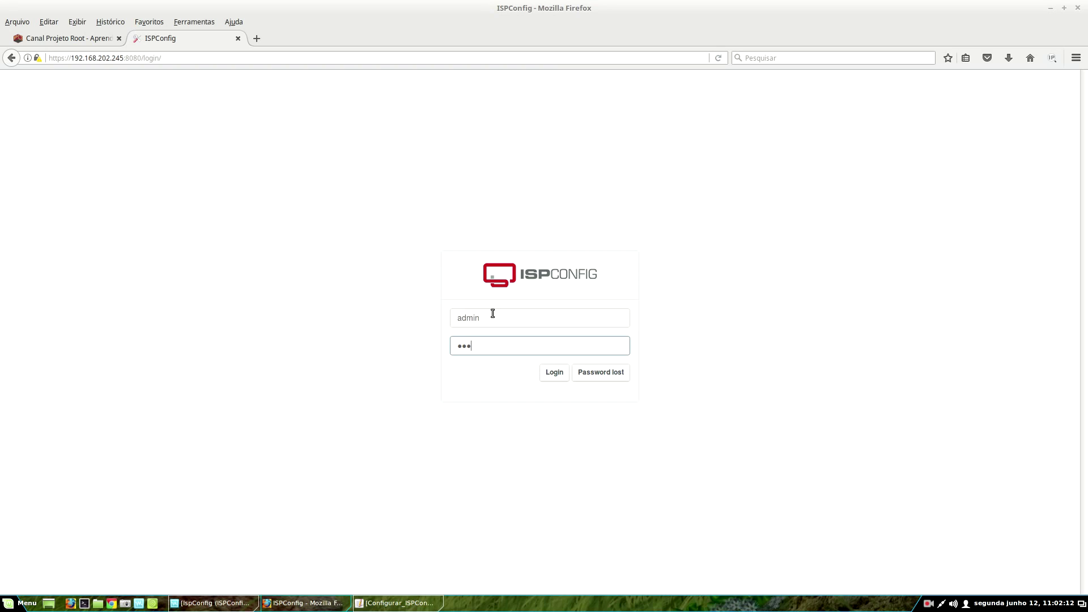
pyautogui.press('Return')
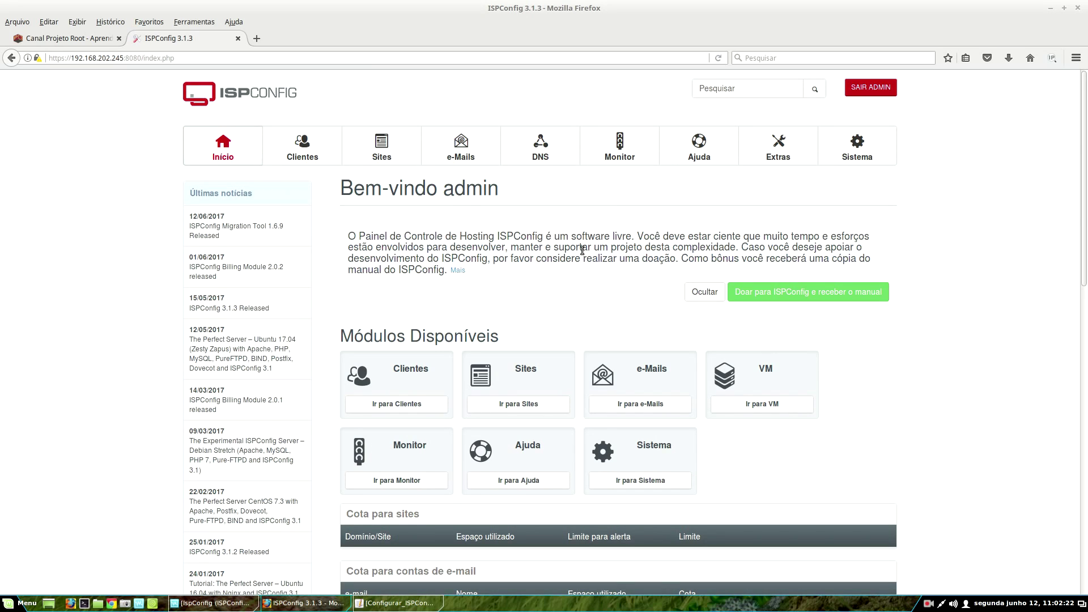
# - From the Clientes list, open client diego's record and close it without saving
pyautogui.click(295, 152)
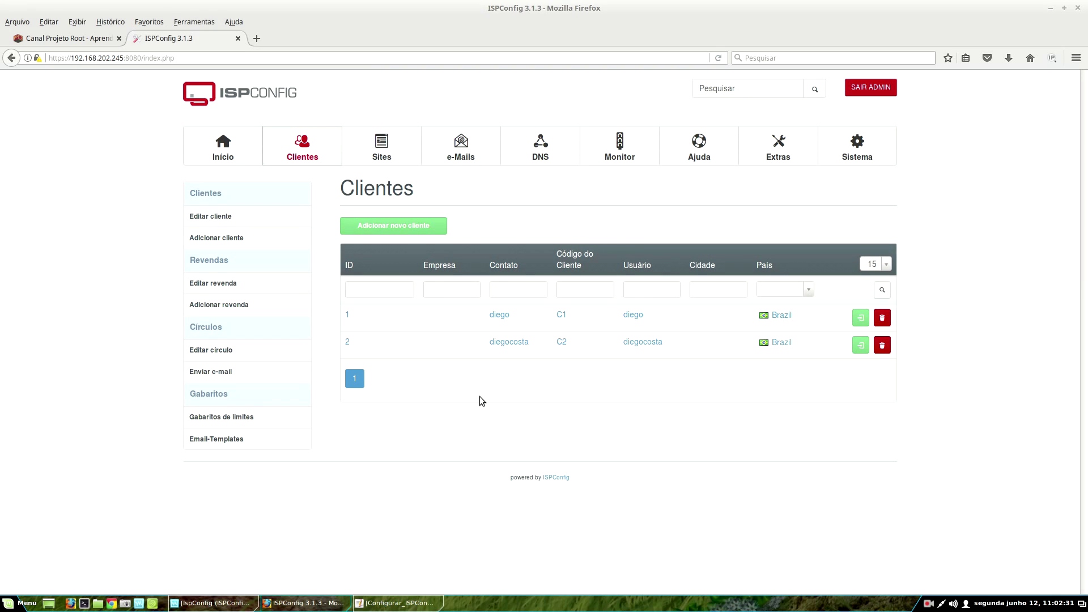
pyautogui.click(500, 315)
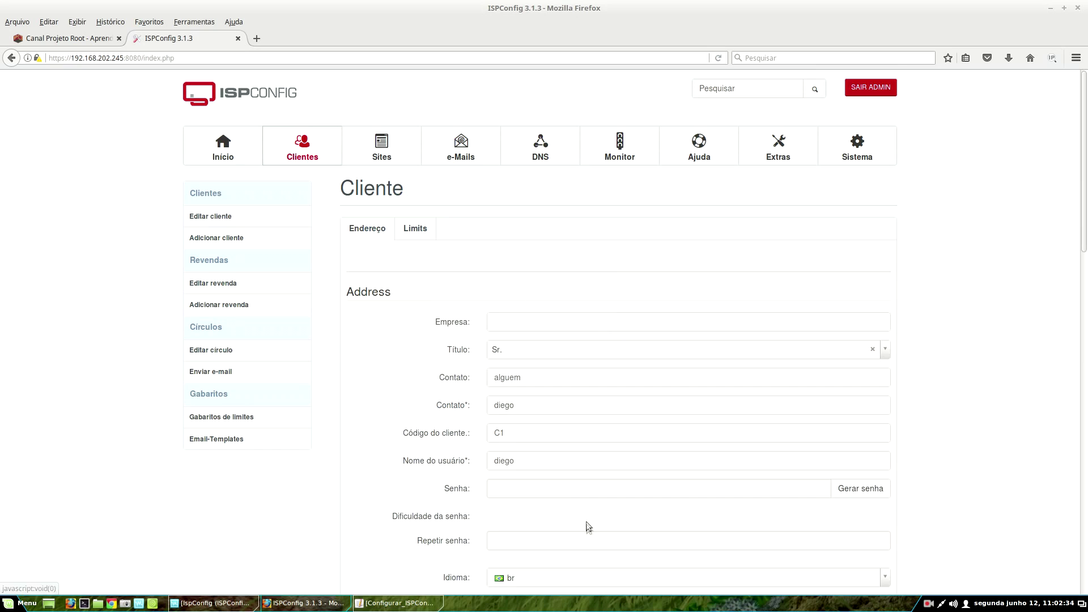
pyautogui.scroll(-15, 338, 423)
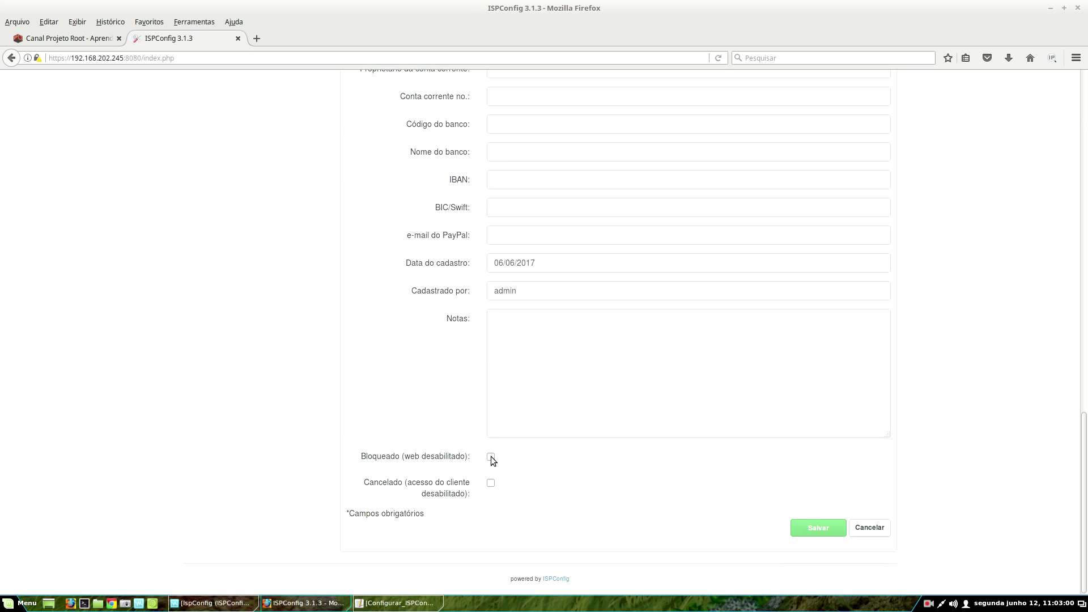
pyautogui.click(861, 533)
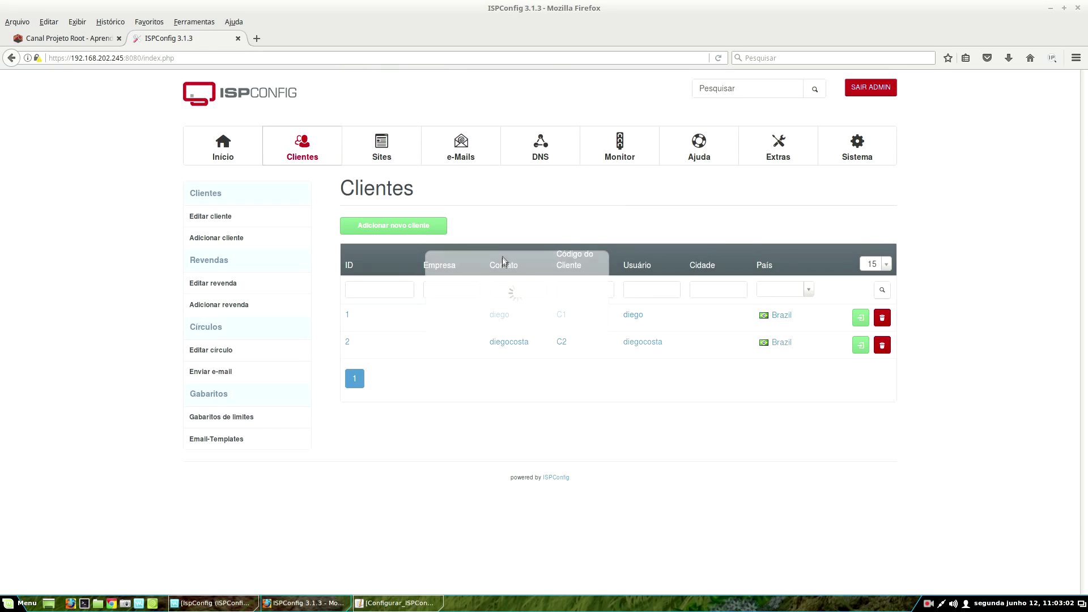
pyautogui.click(634, 342)
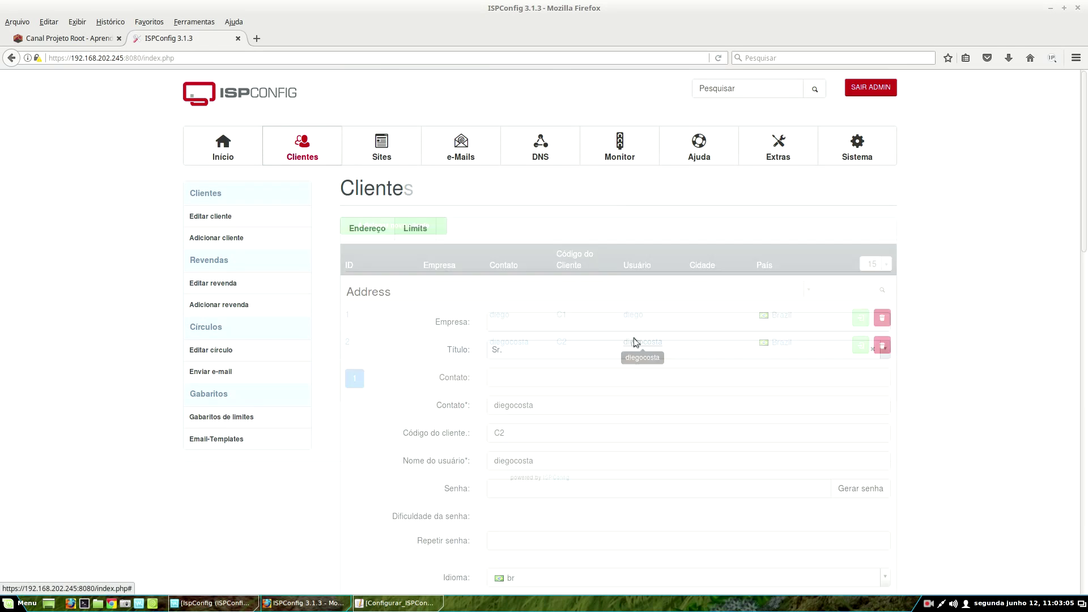
pyautogui.scroll(-14, 477, 355)
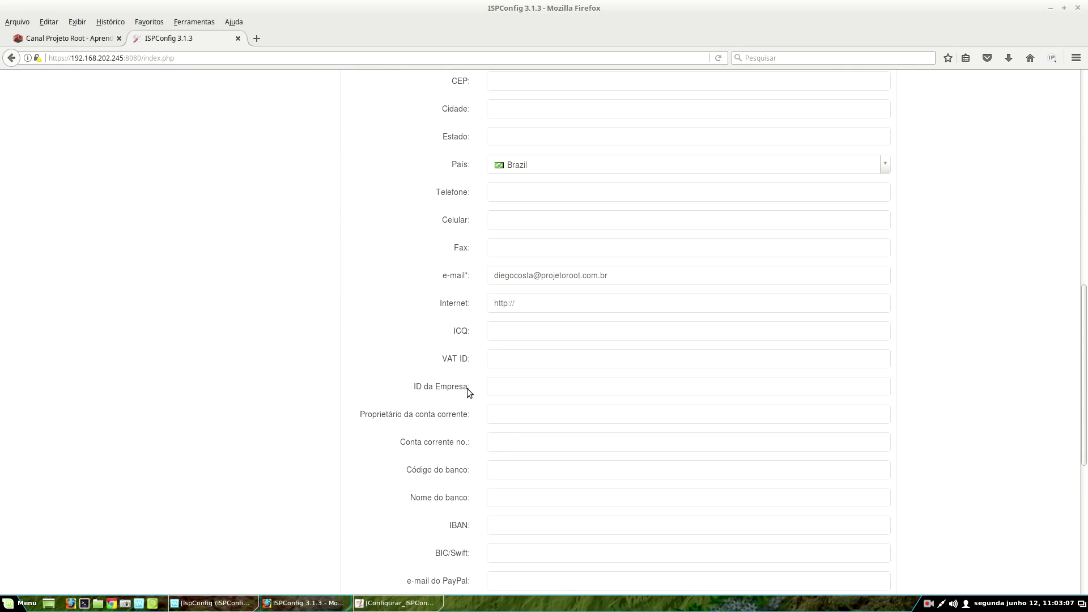
pyautogui.scroll(-3, 479, 486)
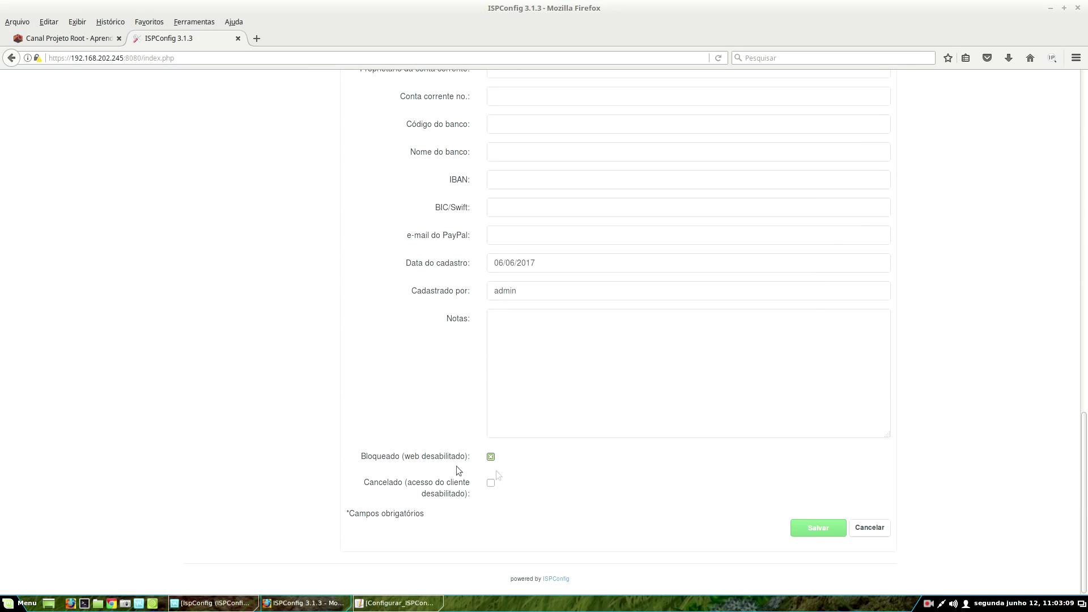
pyautogui.click(816, 528)
pyautogui.click(871, 86)
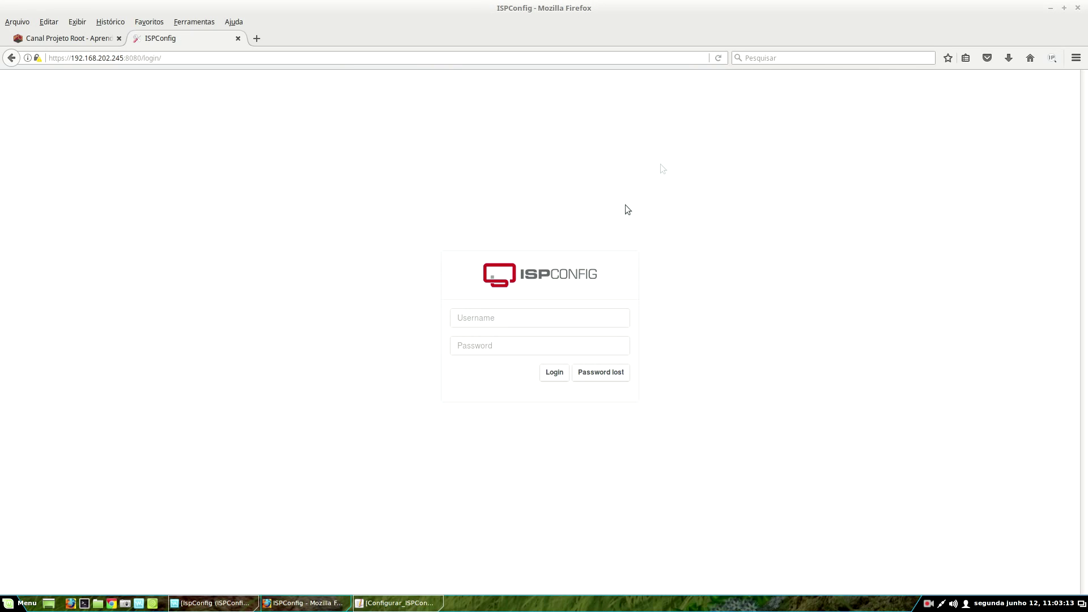
pyautogui.click(507, 322)
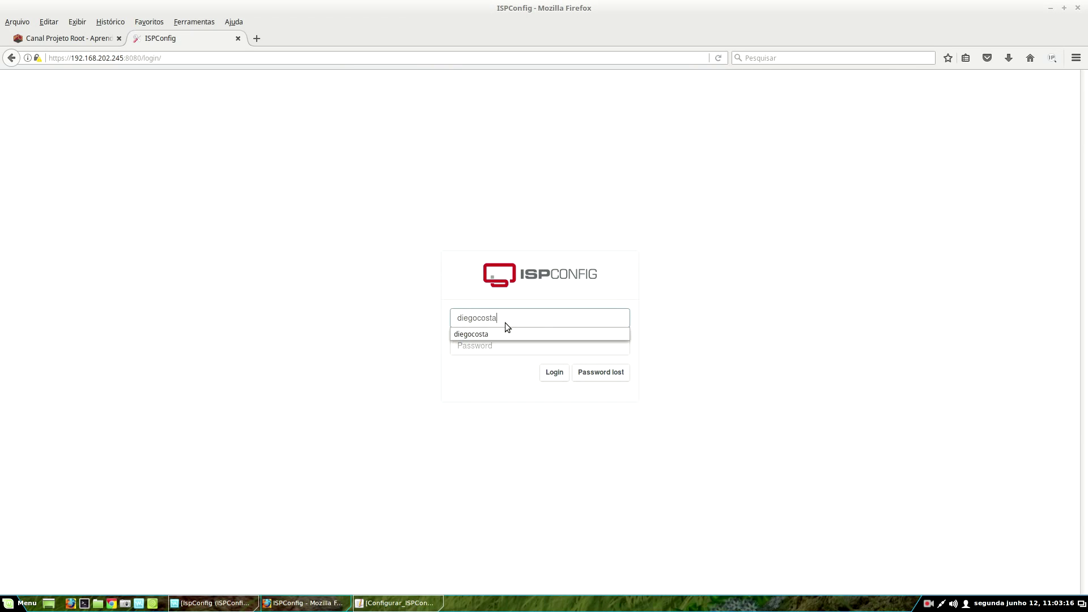
pyautogui.press('Tab')
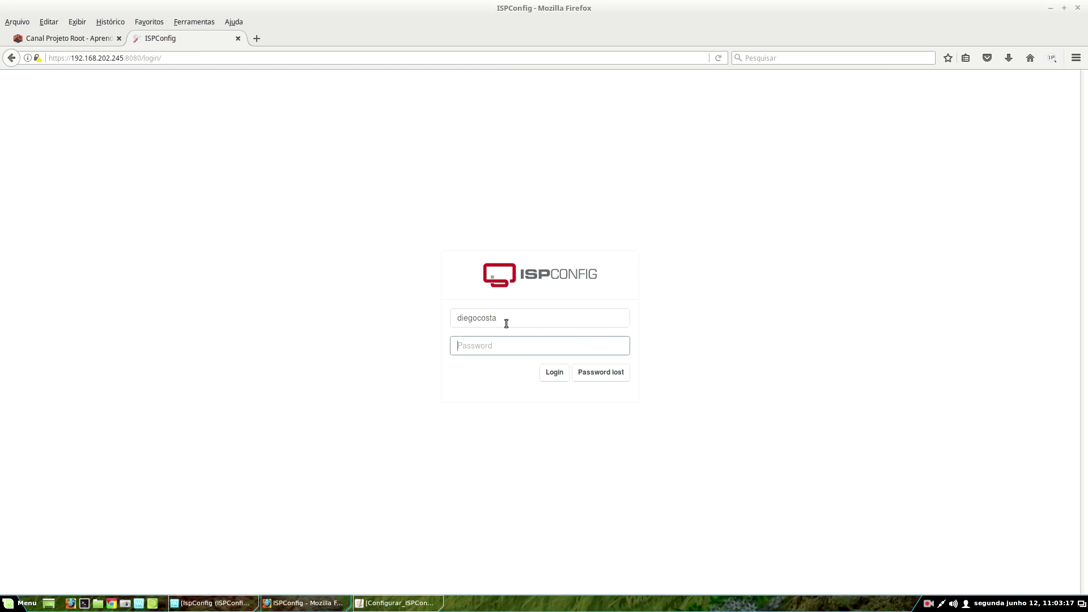
pyautogui.write('**********')
pyautogui.press('Return')
pyautogui.scroll(-3, 777, 346)
pyautogui.scroll(6, 741, 430)
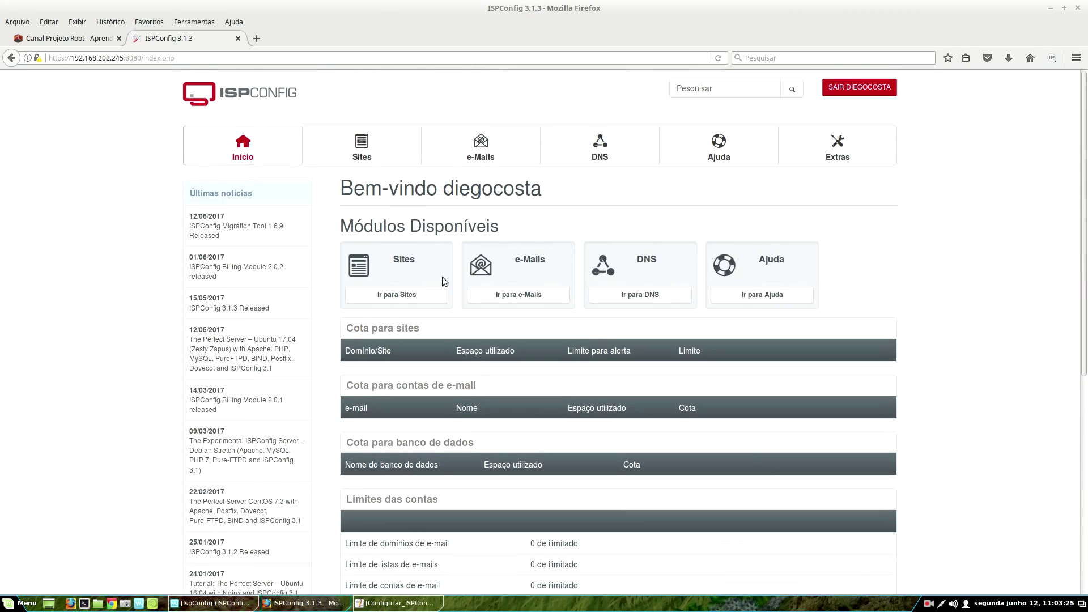
pyautogui.click(361, 161)
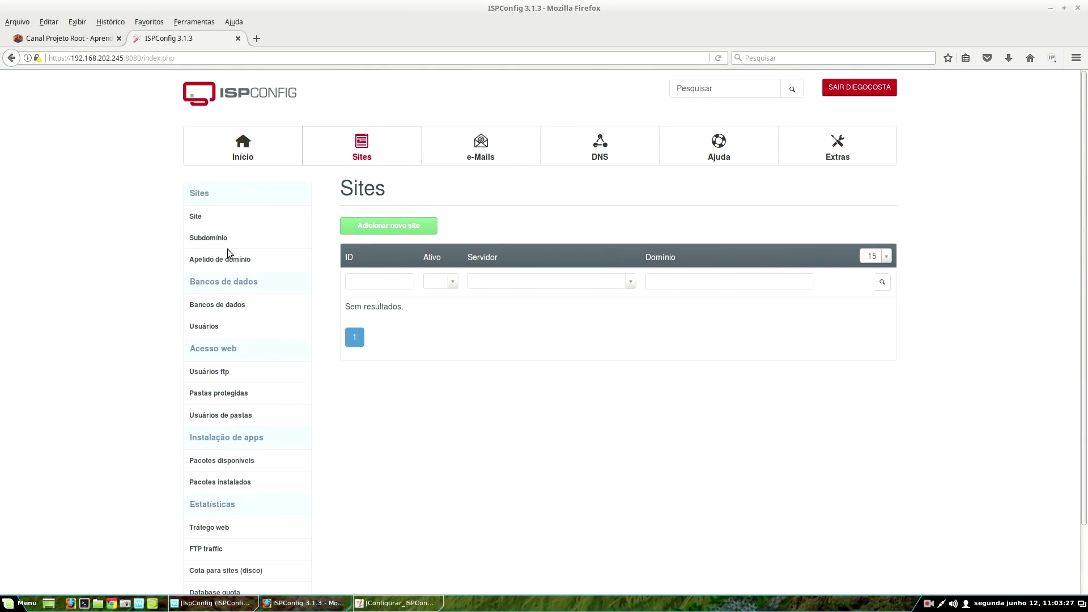
pyautogui.click(468, 142)
pyautogui.click(252, 150)
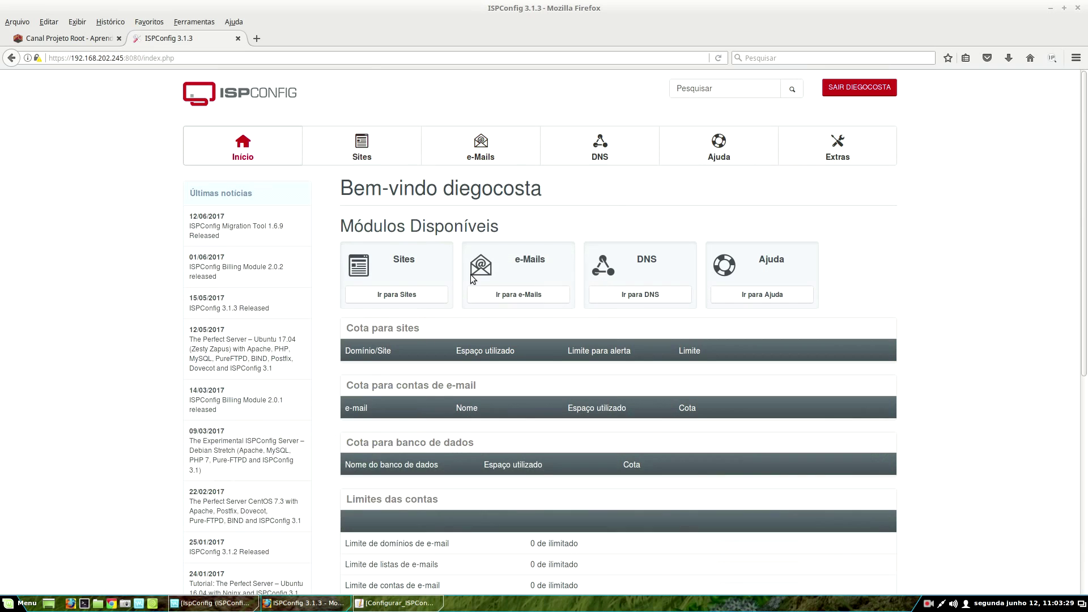
pyautogui.scroll(-6, 691, 386)
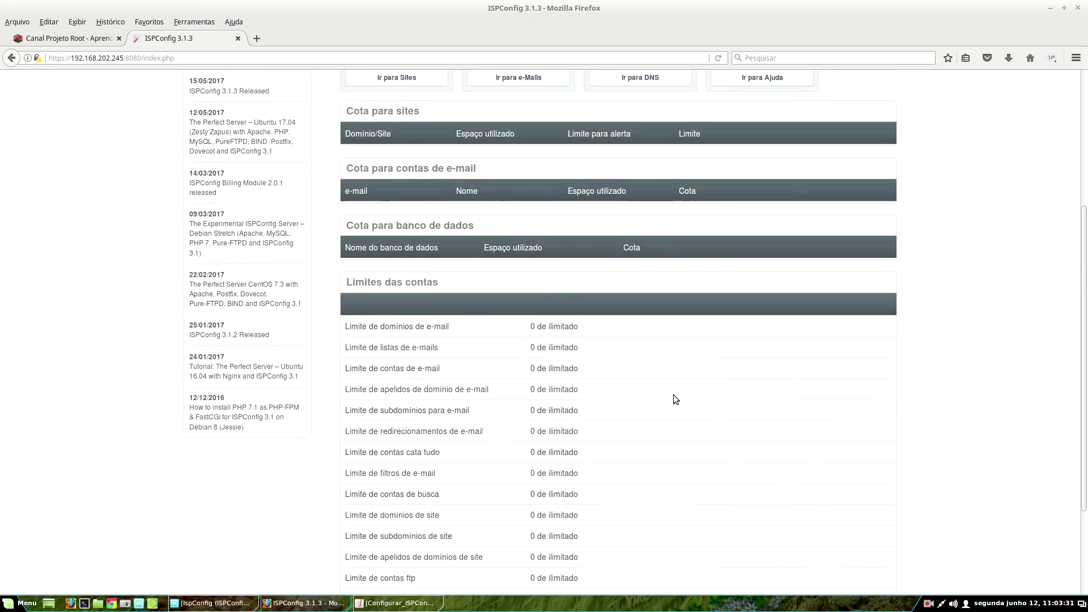
pyautogui.scroll(3, 369, 417)
pyautogui.scroll(3, 409, 409)
pyautogui.click(360, 141)
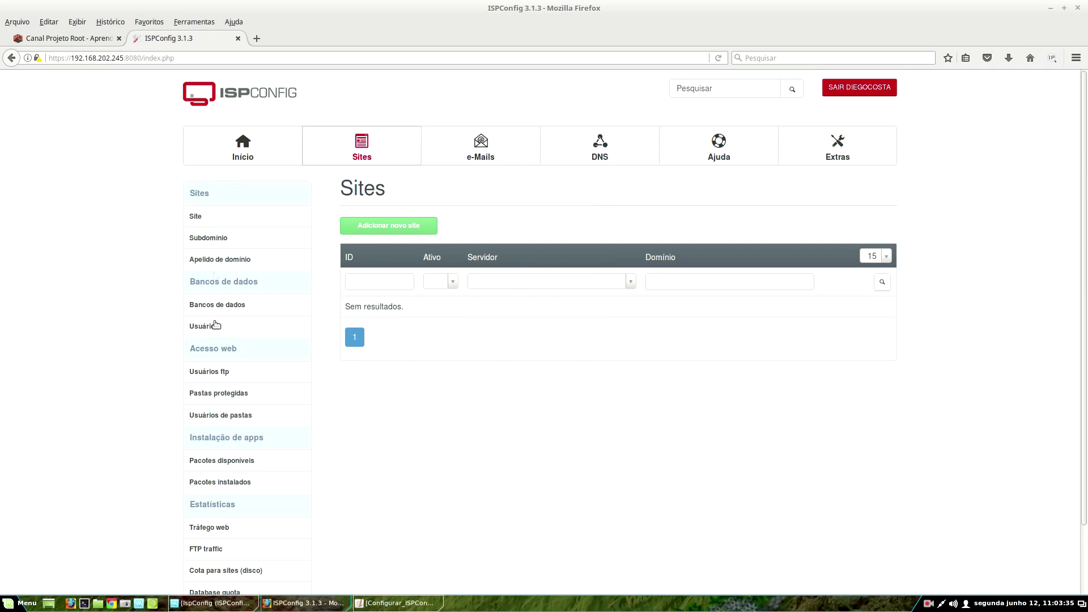
pyautogui.click(199, 217)
pyautogui.click(852, 89)
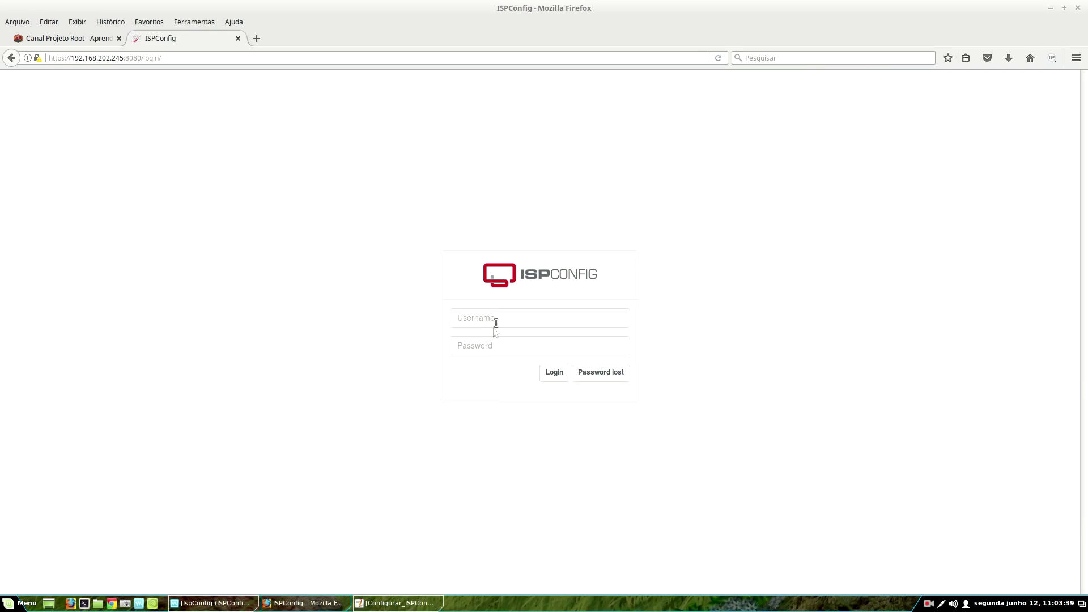
# - Sign in to ISPConfig as admin
pyautogui.write('admin')
pyautogui.press('Tab')
pyautogui.press('Return')
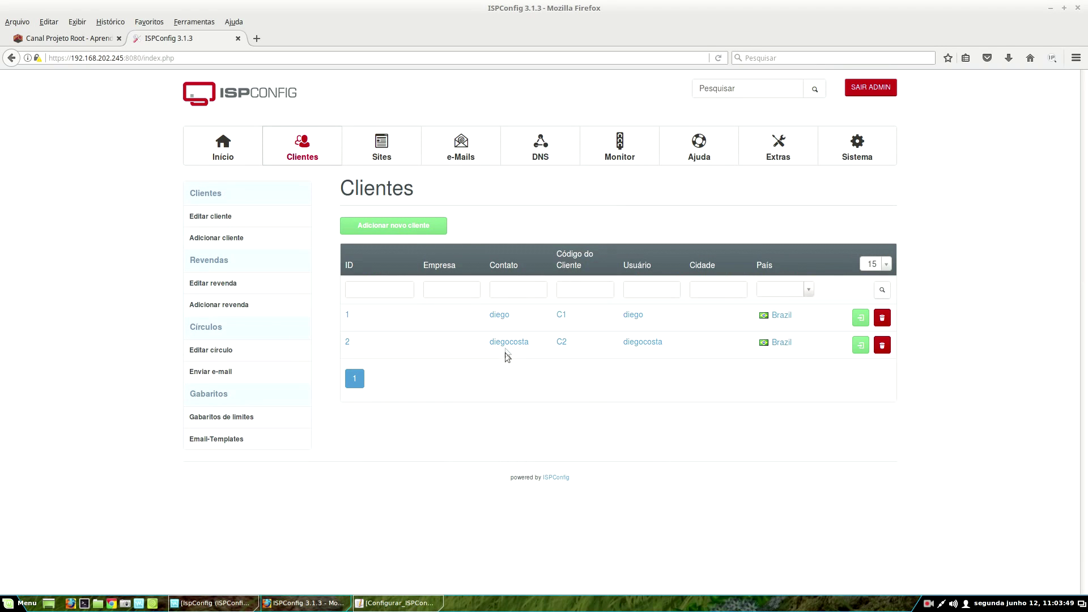
pyautogui.click(505, 351)
pyautogui.scroll(-5, 479, 510)
pyautogui.scroll(-5, 478, 533)
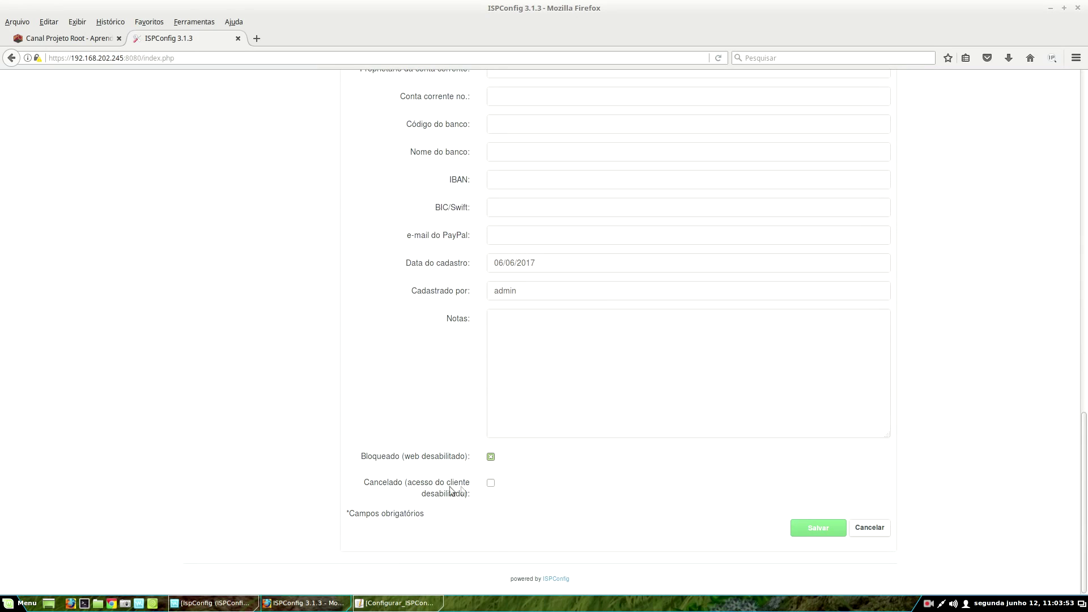
pyautogui.click(491, 483)
pyautogui.click(490, 457)
pyautogui.click(832, 531)
pyautogui.click(870, 89)
pyautogui.click(561, 311)
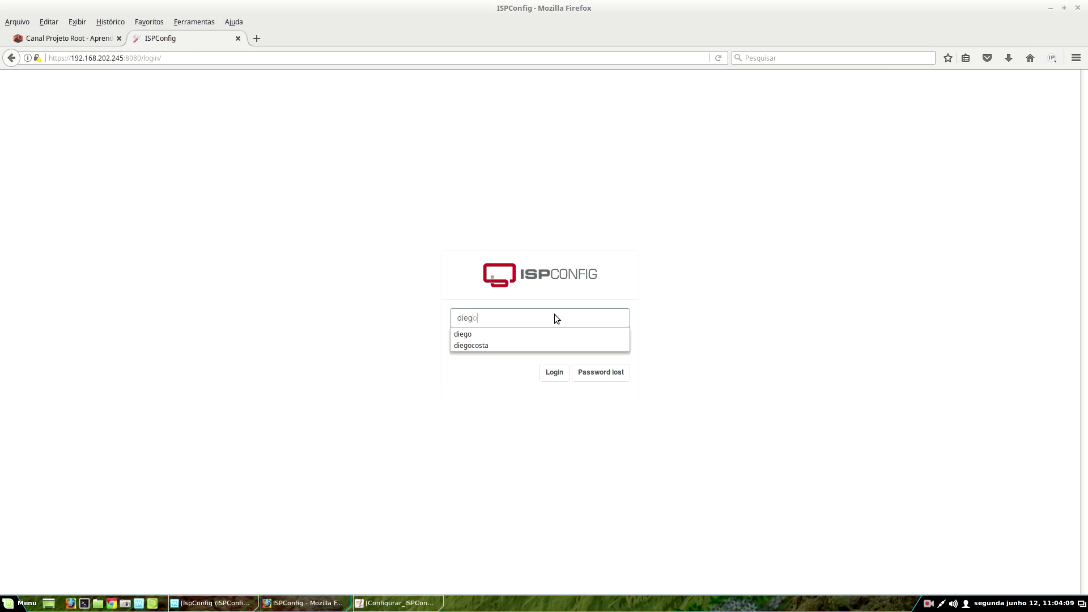
pyautogui.press('Tab')
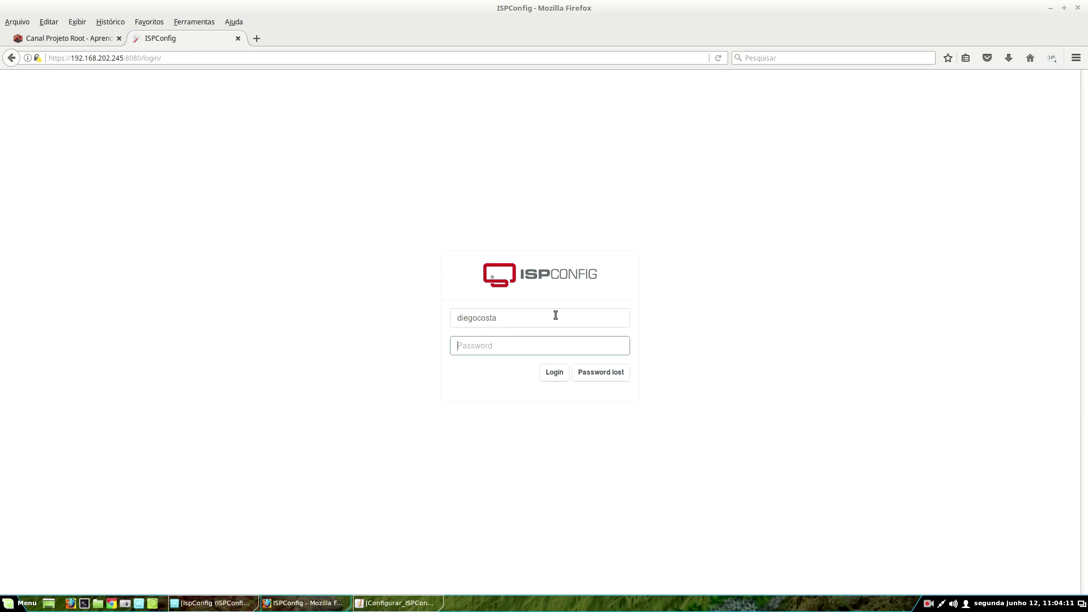
pyautogui.write('***')
pyautogui.write('•••')
pyautogui.press('Return')
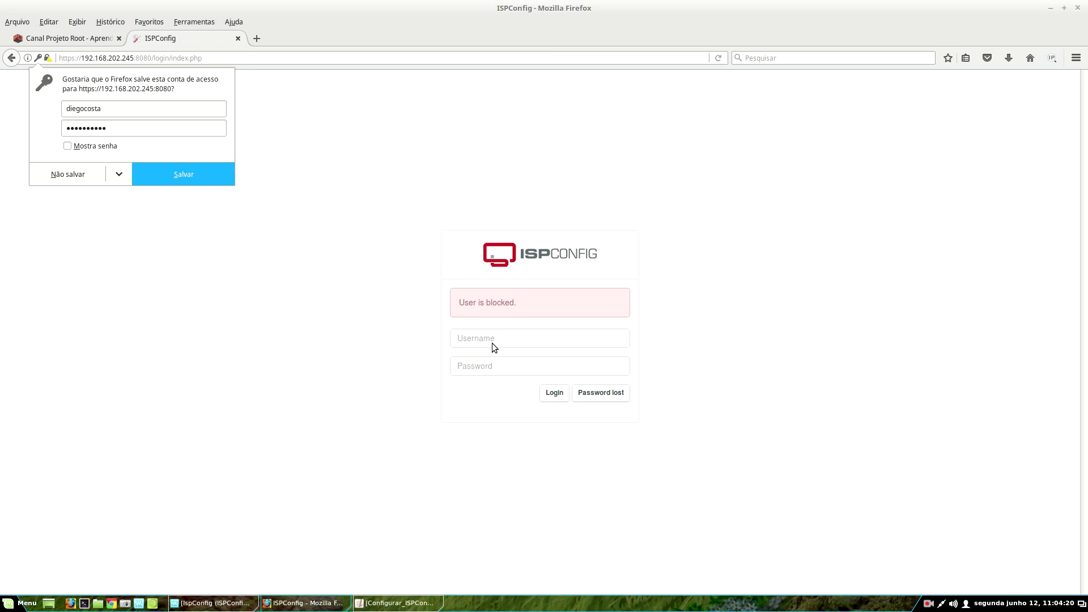
# - Dismiss Firefox's password-save prompt and enter 'admin' as the username
pyautogui.click(468, 335)
pyautogui.write('admin')
pyautogui.press('Tab')
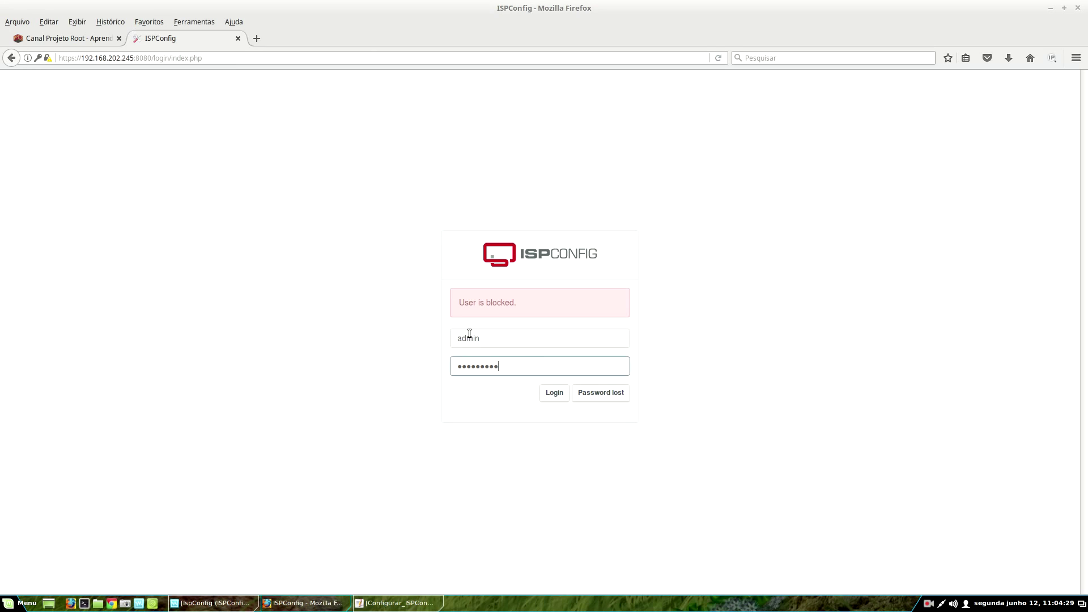
# - Enter the final character of the admin account password and resubmit the ISPConfig login
pyautogui.write('•')
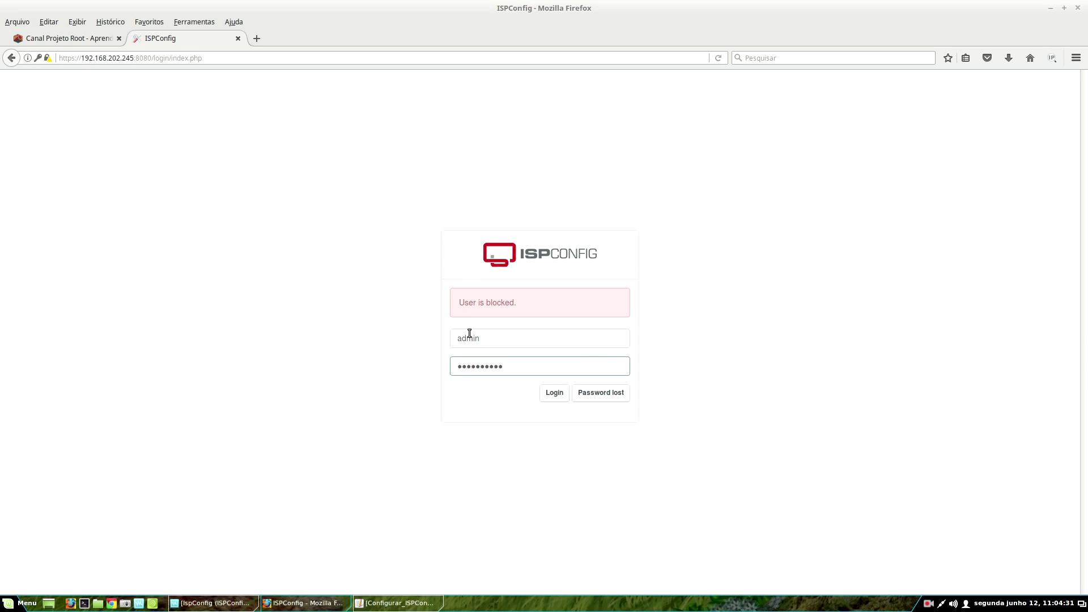
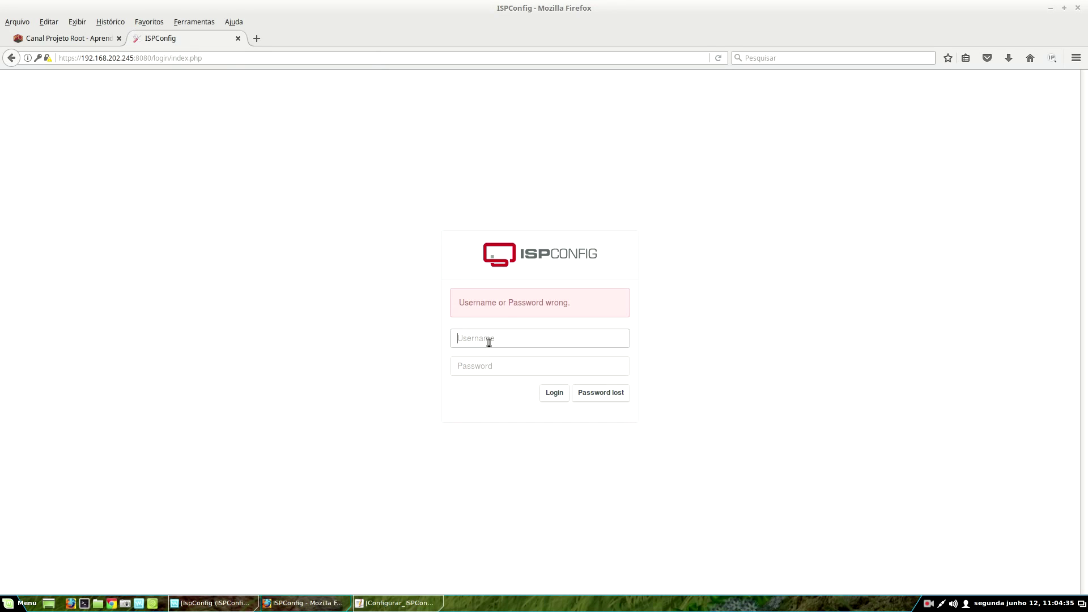
# - Log in to ISPConfig as admin with the account password and decline Firefox's offer to save it
pyautogui.write('admin')
pyautogui.press('Tab')
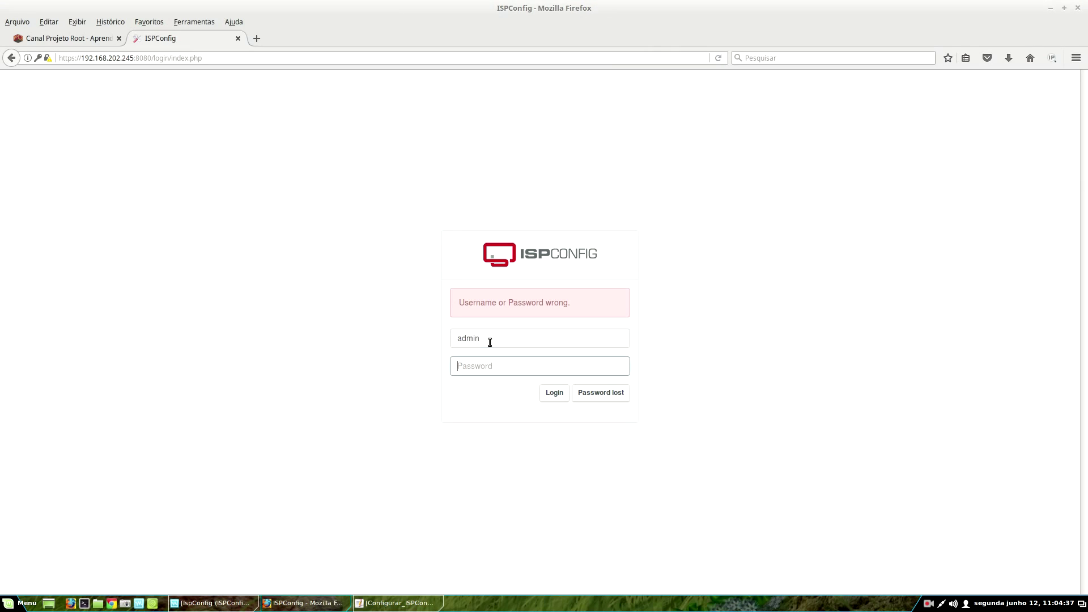
pyautogui.write('••••••••••')
pyautogui.press('Return')
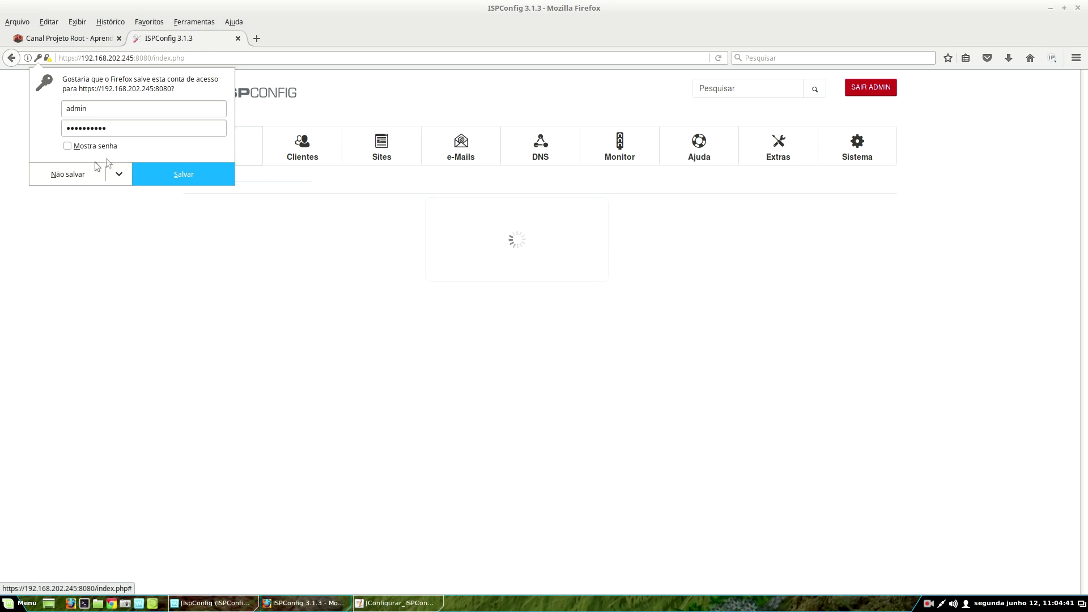
pyautogui.click(96, 181)
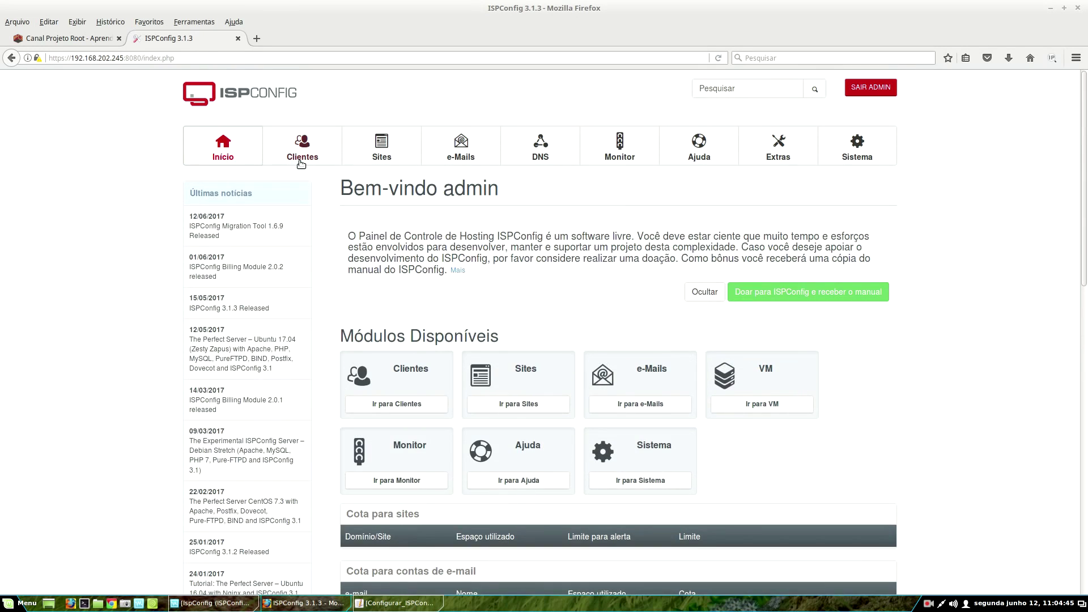
# - Alternate between the Clientes list with its two clients and the Sites list, ending on Sites
pyautogui.click(301, 162)
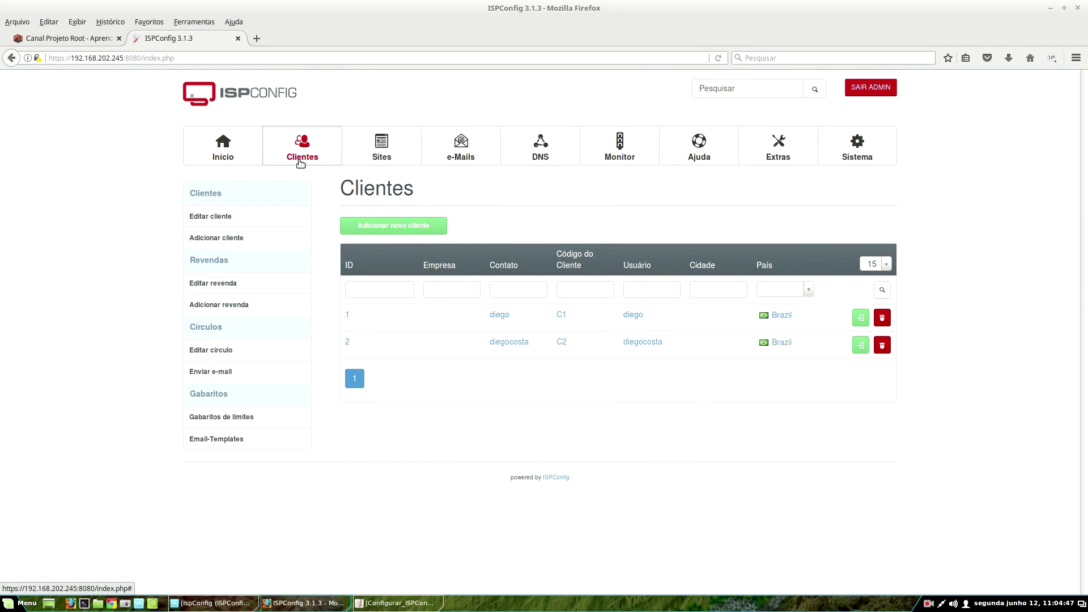
pyautogui.click(382, 147)
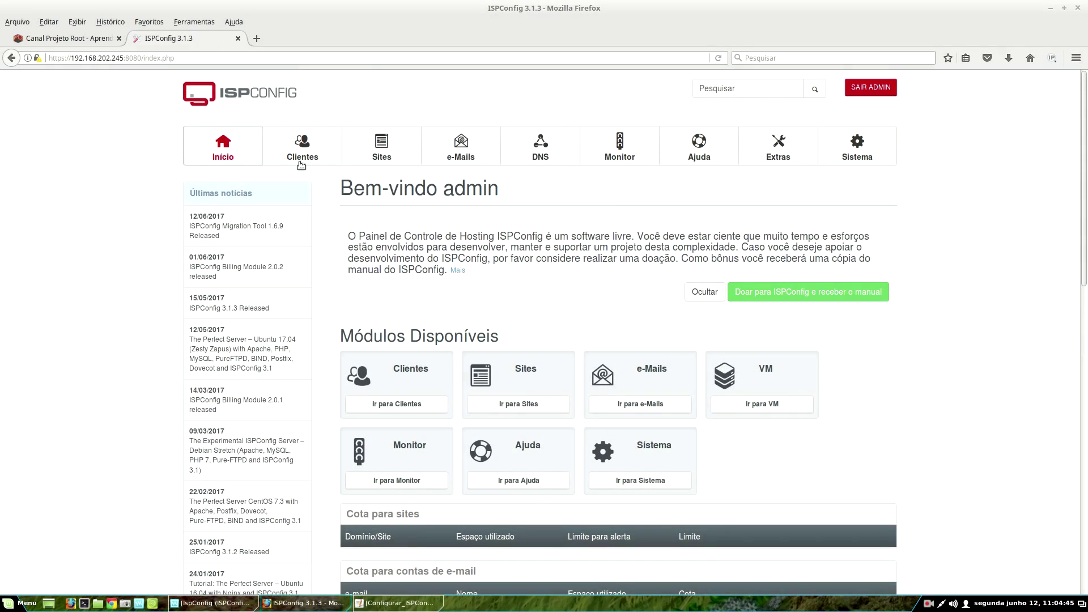
pyautogui.click(301, 163)
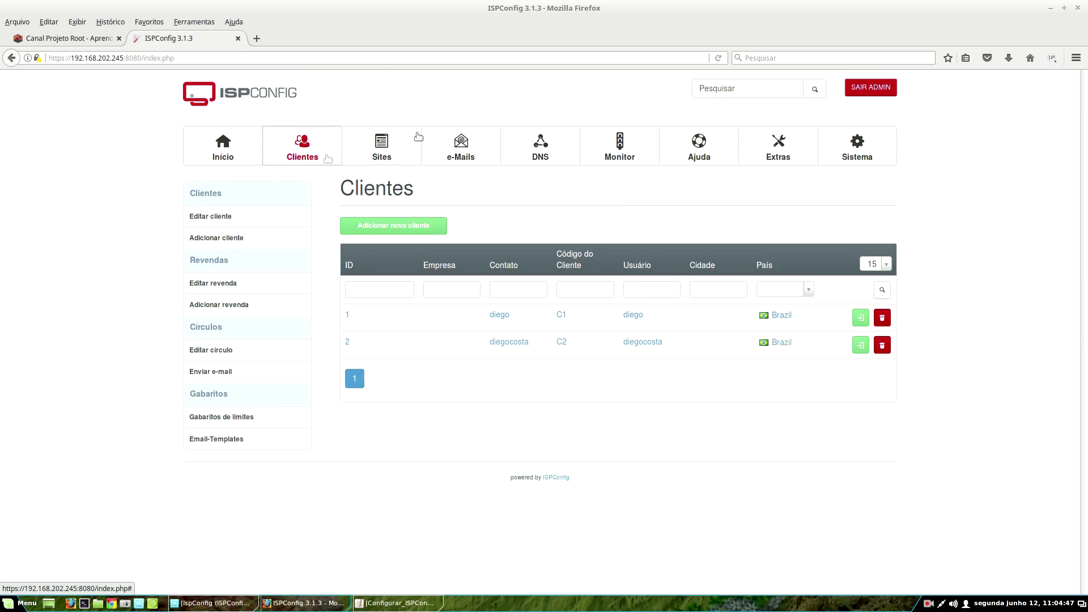
pyautogui.click(383, 146)
# - Revisit the Clientes list, then return to the Sites list reading Sem resultados
pyautogui.click(389, 150)
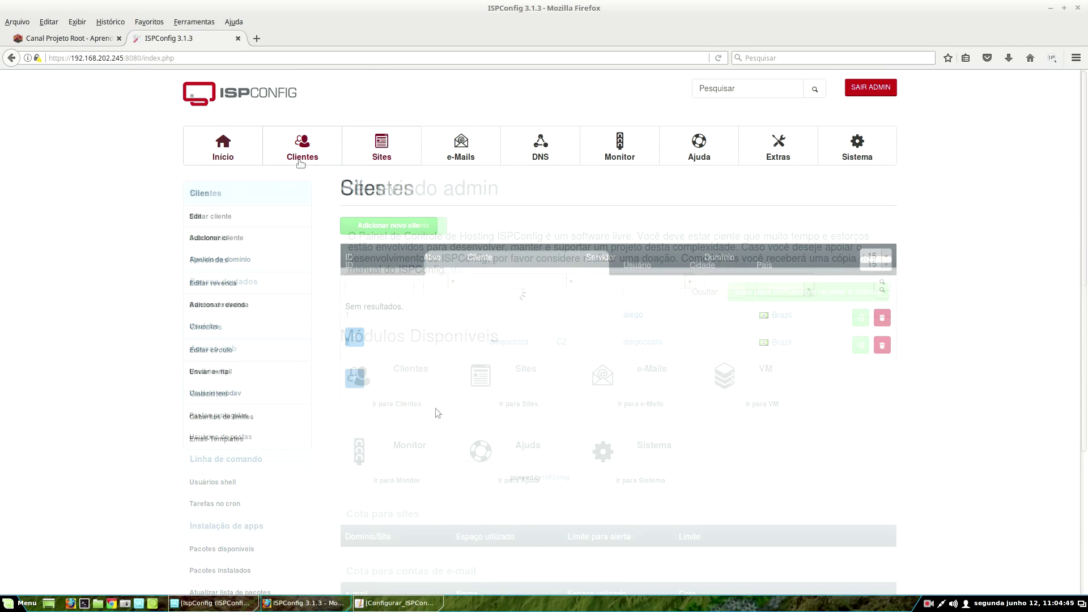
pyautogui.click(300, 163)
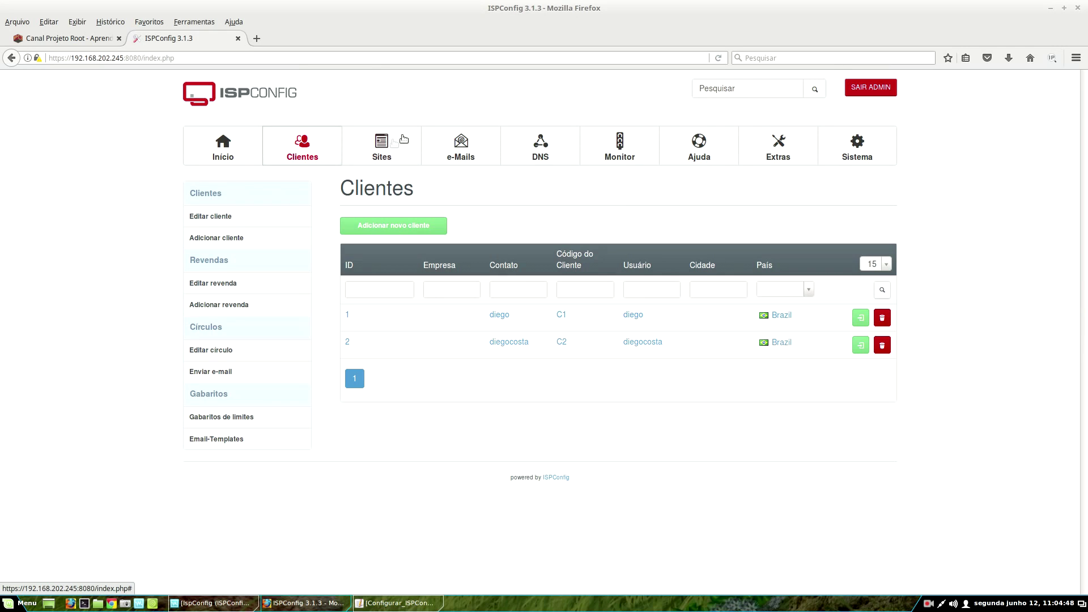
pyautogui.click(384, 146)
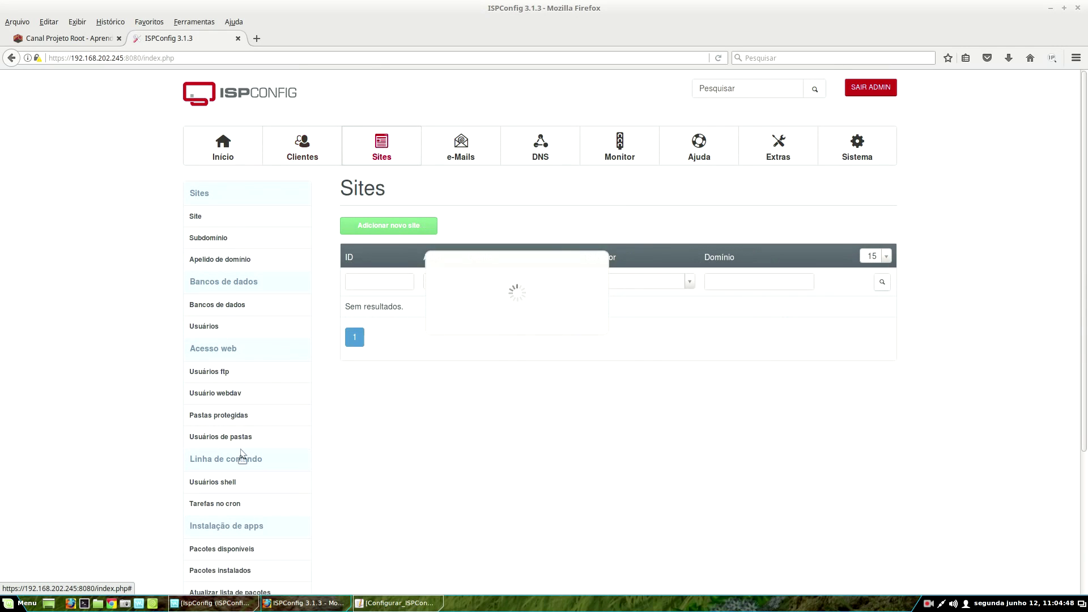